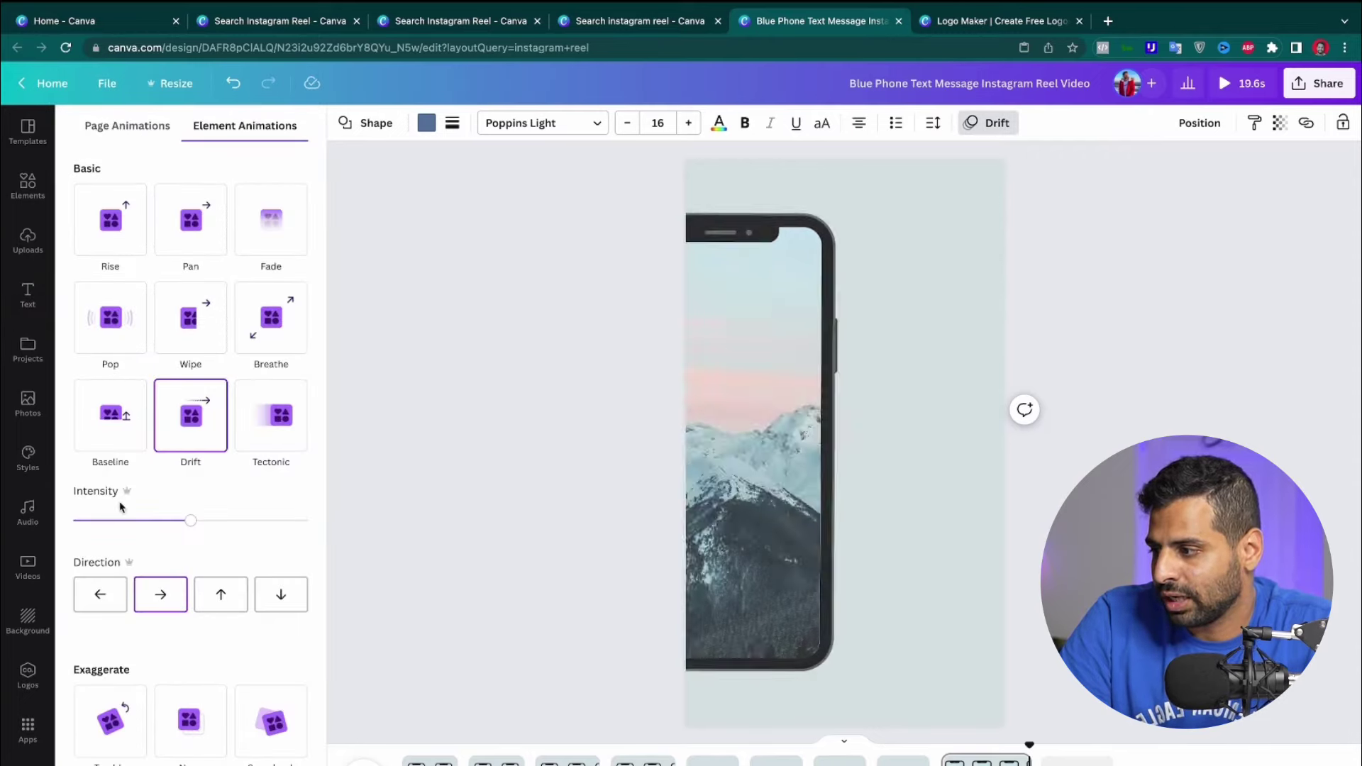
Apply the Rise animation to the blue message bubble on the reel's phone page
{"action": "left_click", "coordinate": [110, 241]}
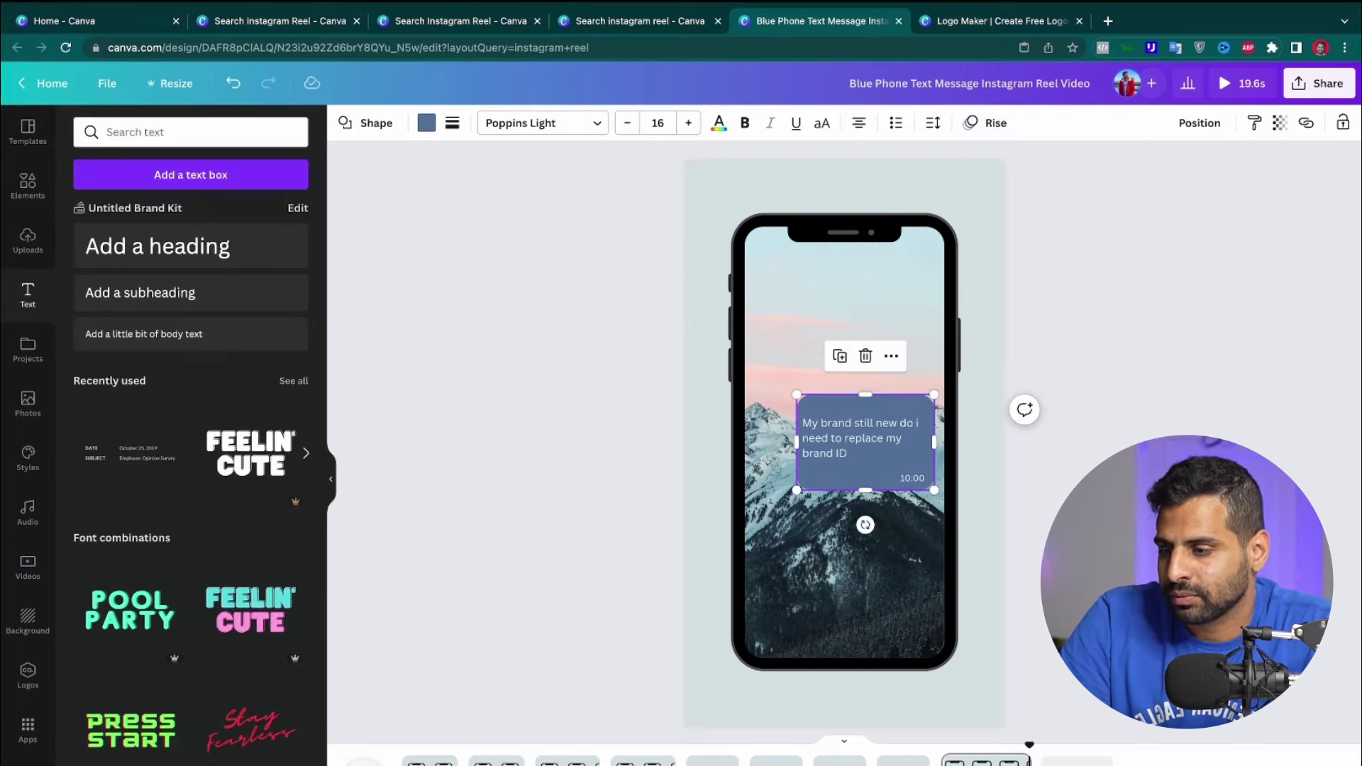
{"action": "left_click", "coordinate": [429, 762]}
{"action": "left_click", "coordinate": [984, 763]}
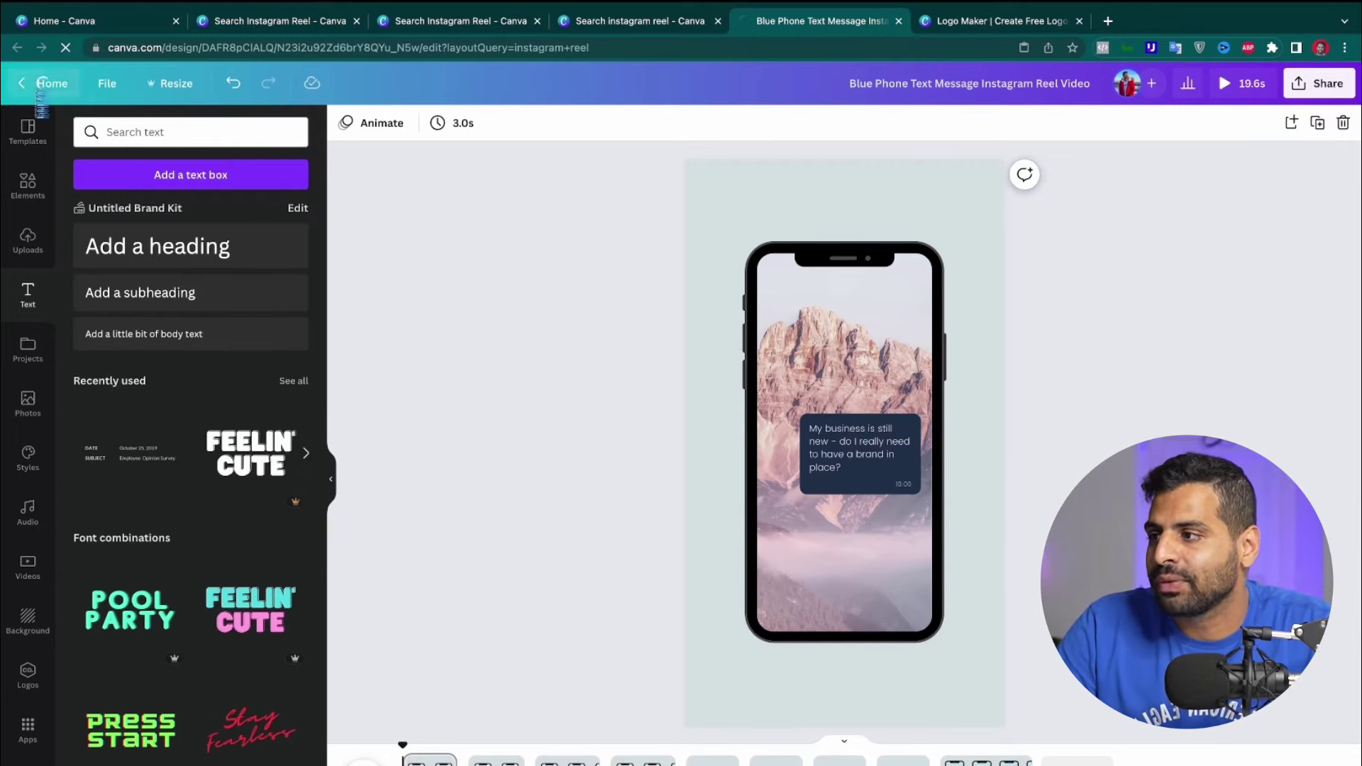
Leave the reel design for the Canva home page and bring up the Free logo maker page
{"action": "left_click", "coordinate": [43, 84]}
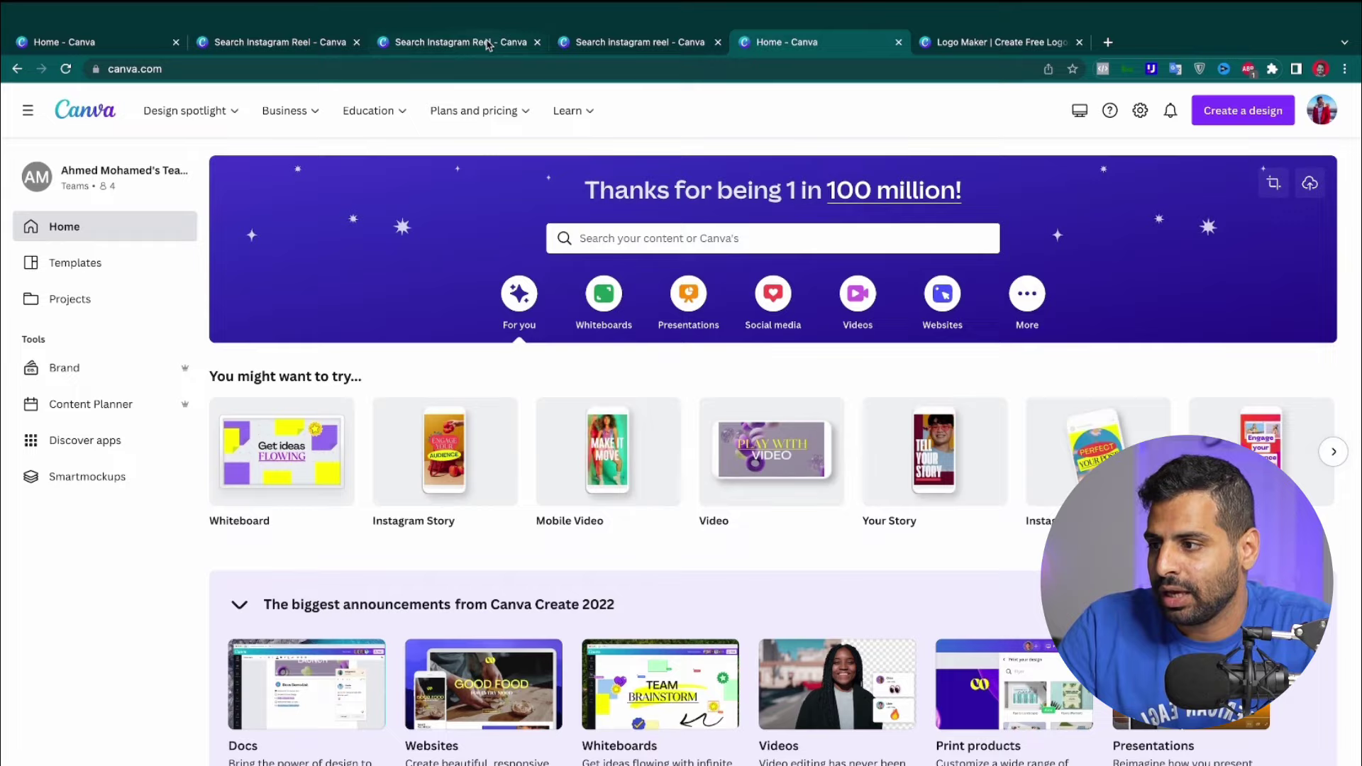
{"action": "left_click", "coordinate": [487, 45]}
{"action": "left_click", "coordinate": [309, 47]}
{"action": "left_click", "coordinate": [593, 45]}
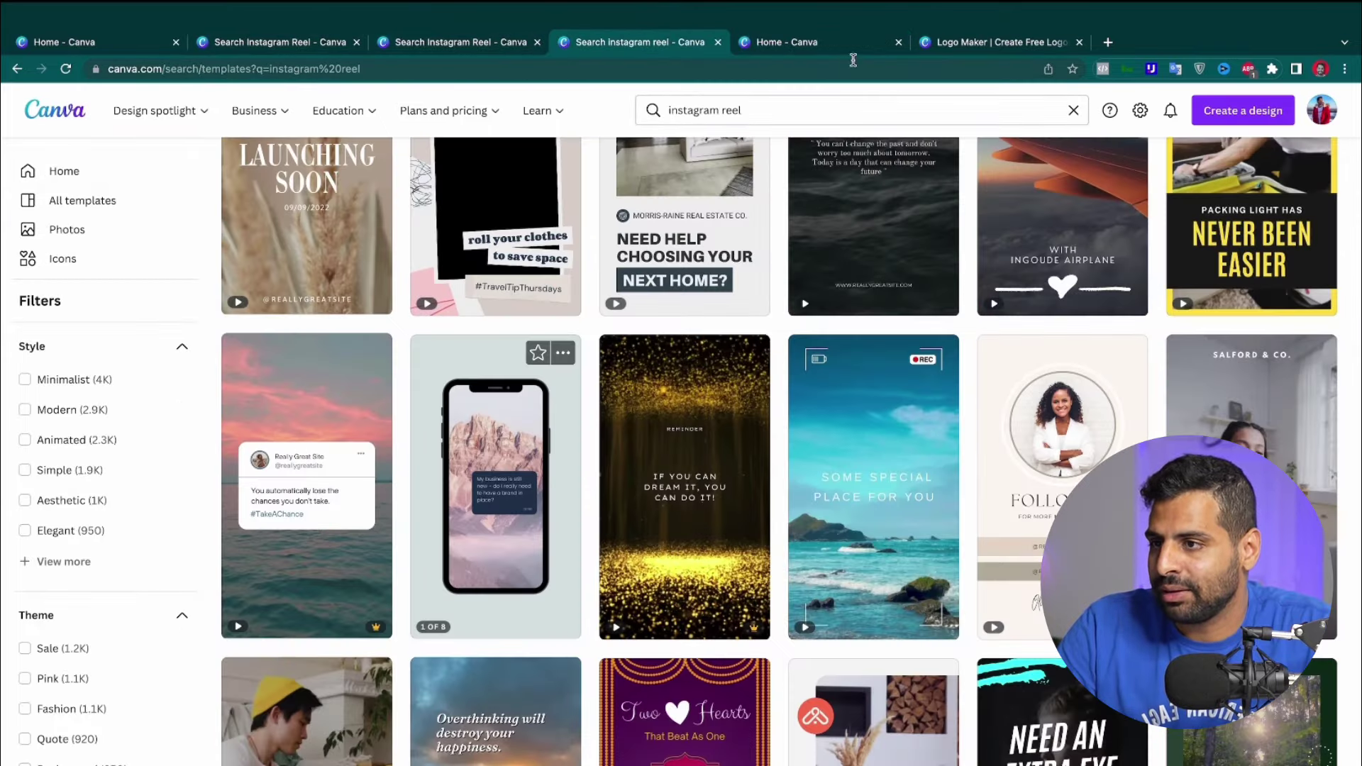
{"action": "left_click", "coordinate": [855, 45]}
{"action": "left_click", "coordinate": [955, 44]}
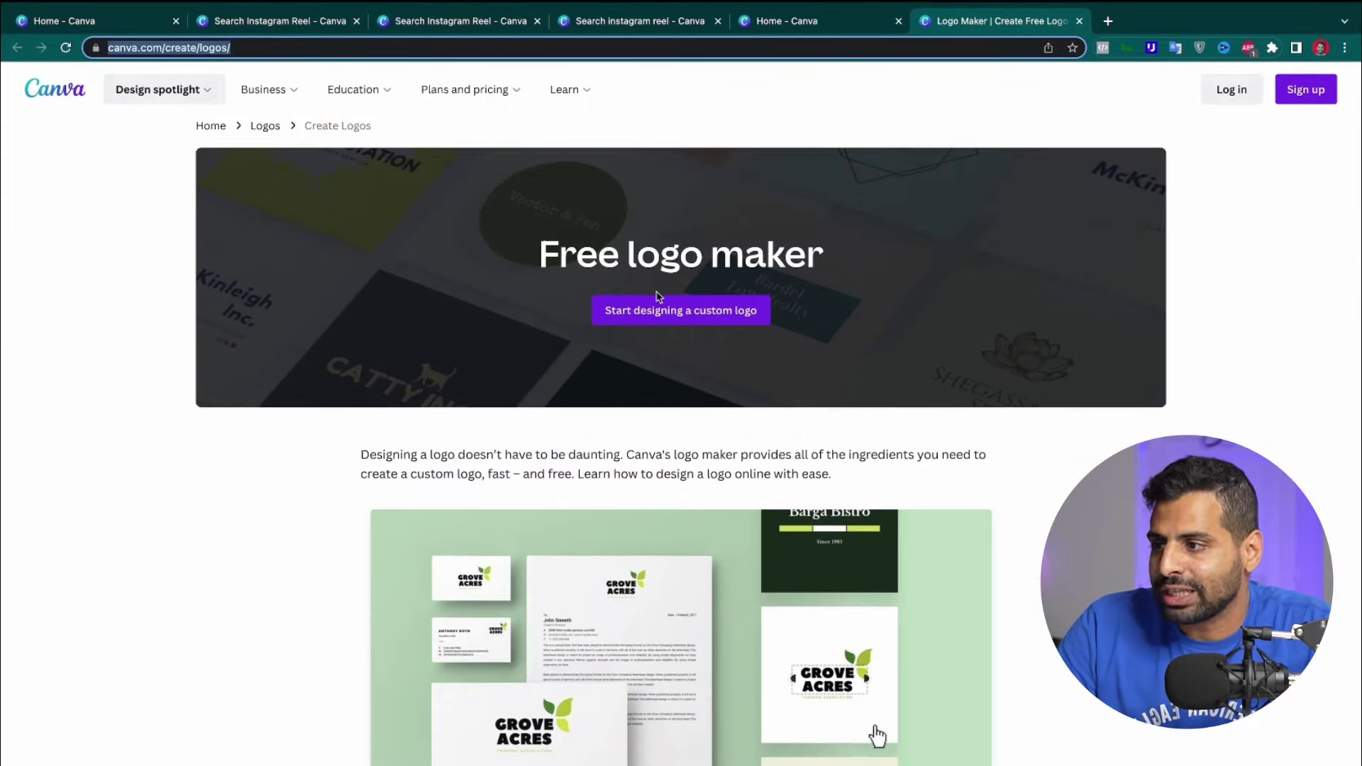
Start a custom logo design in the browser and apply the light Merry Creative page of the Professional Initial Letter Typography Logo template
{"action": "left_click", "coordinate": [636, 310]}
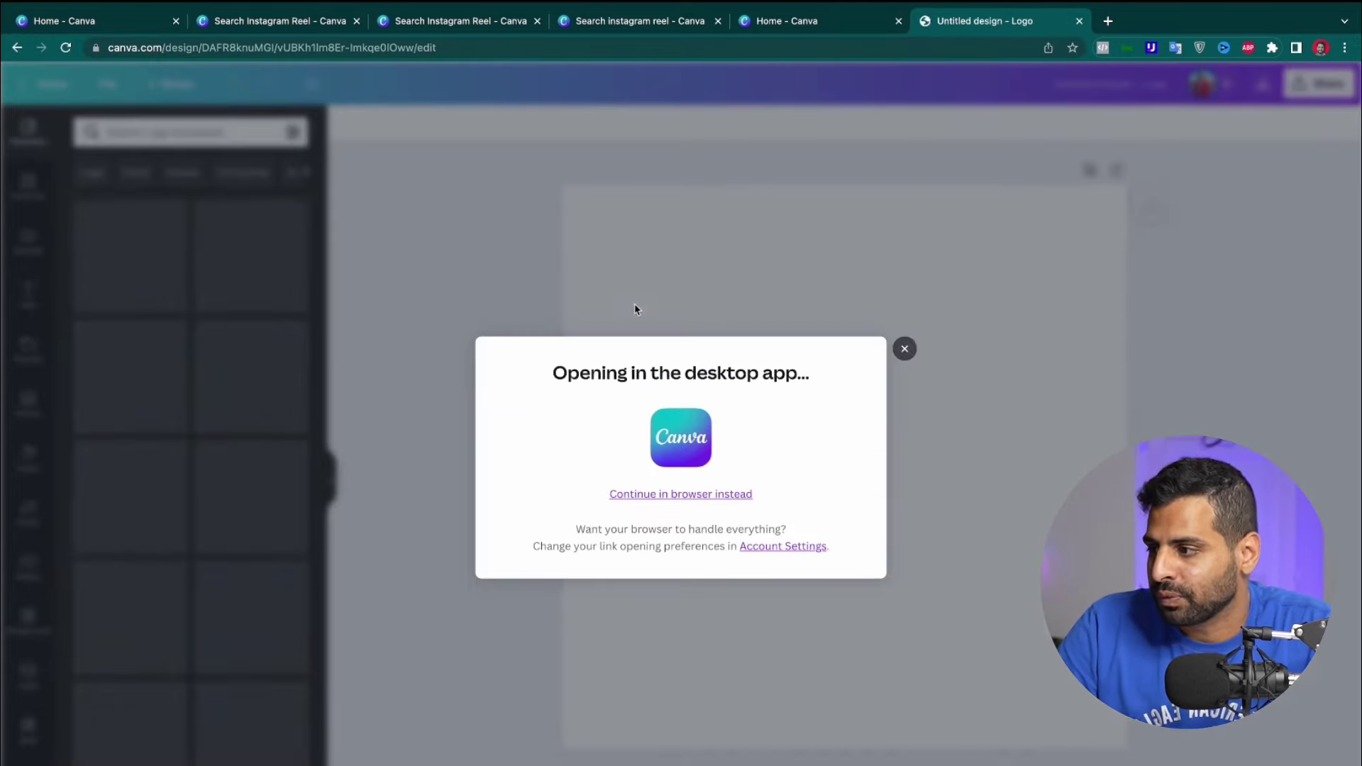
{"action": "left_click", "coordinate": [905, 348]}
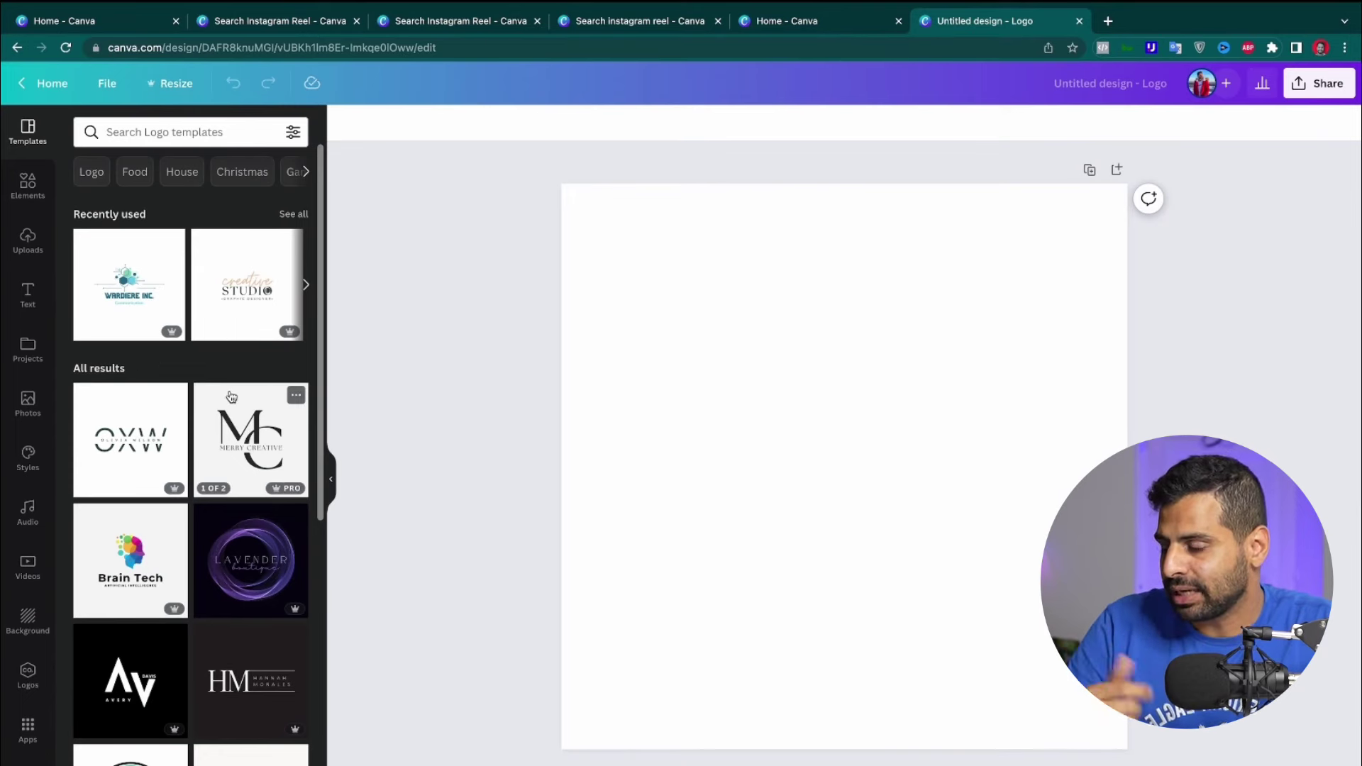
{"action": "left_click", "coordinate": [259, 451]}
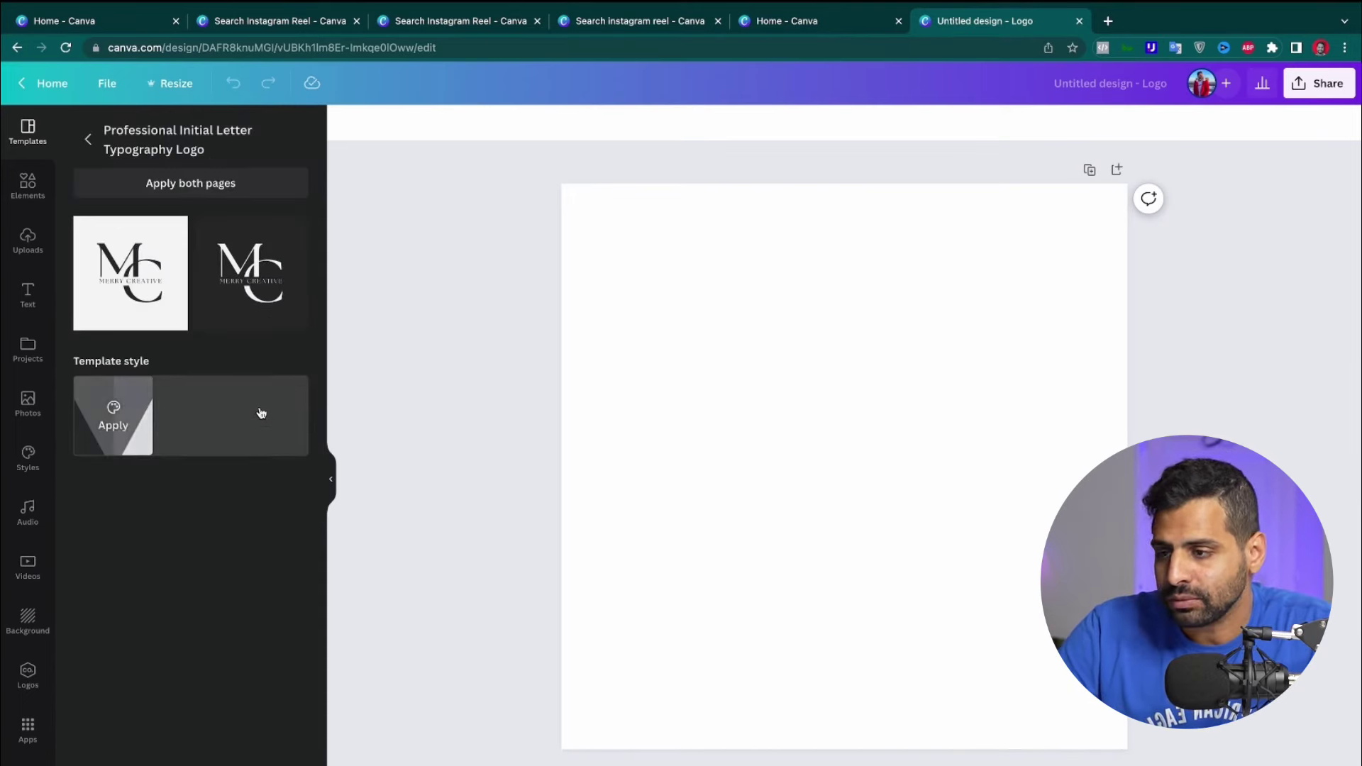
{"action": "left_click", "coordinate": [129, 272]}
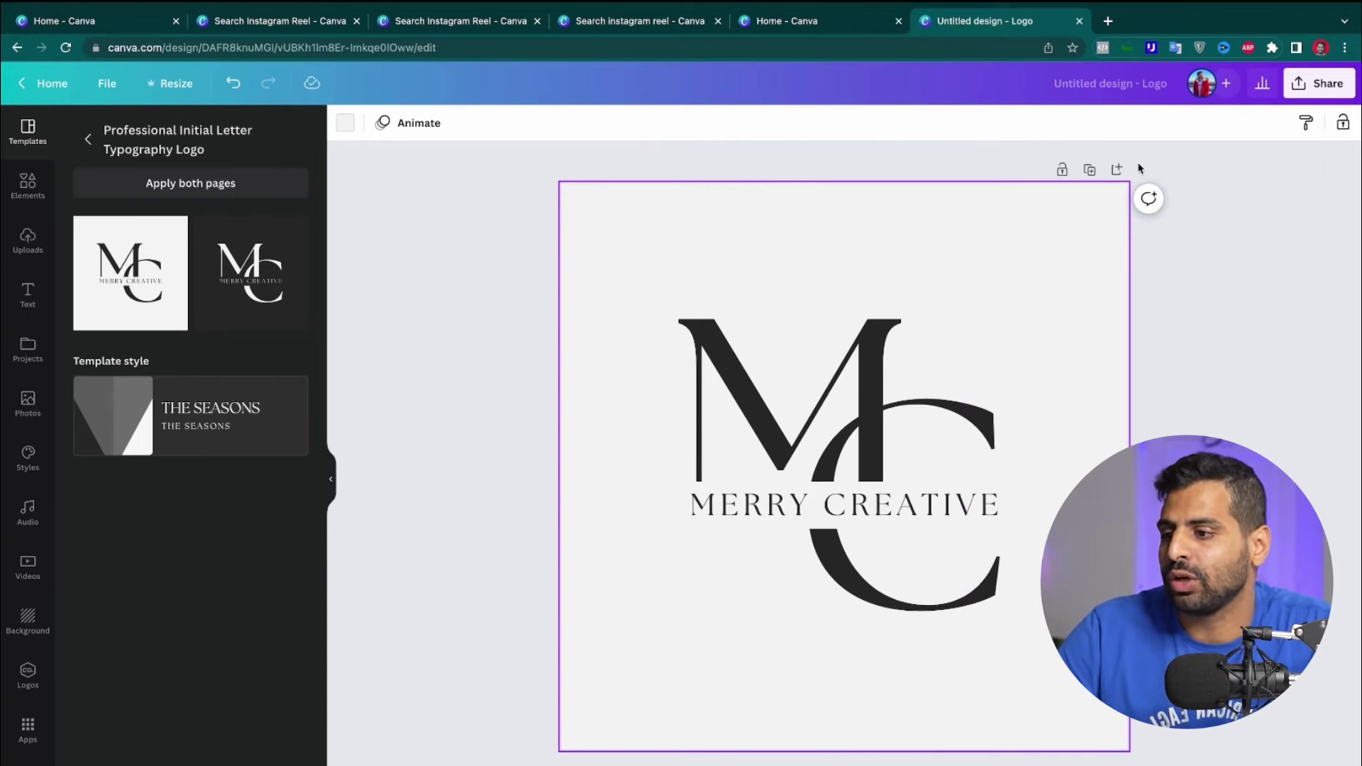
Duplicate the logo page and delete all the elements from the copy
{"action": "left_click", "coordinate": [1090, 173]}
{"action": "left_click", "coordinate": [946, 367]}
{"action": "key", "text": "ctrl+a"}
{"action": "key", "text": "Delete"}
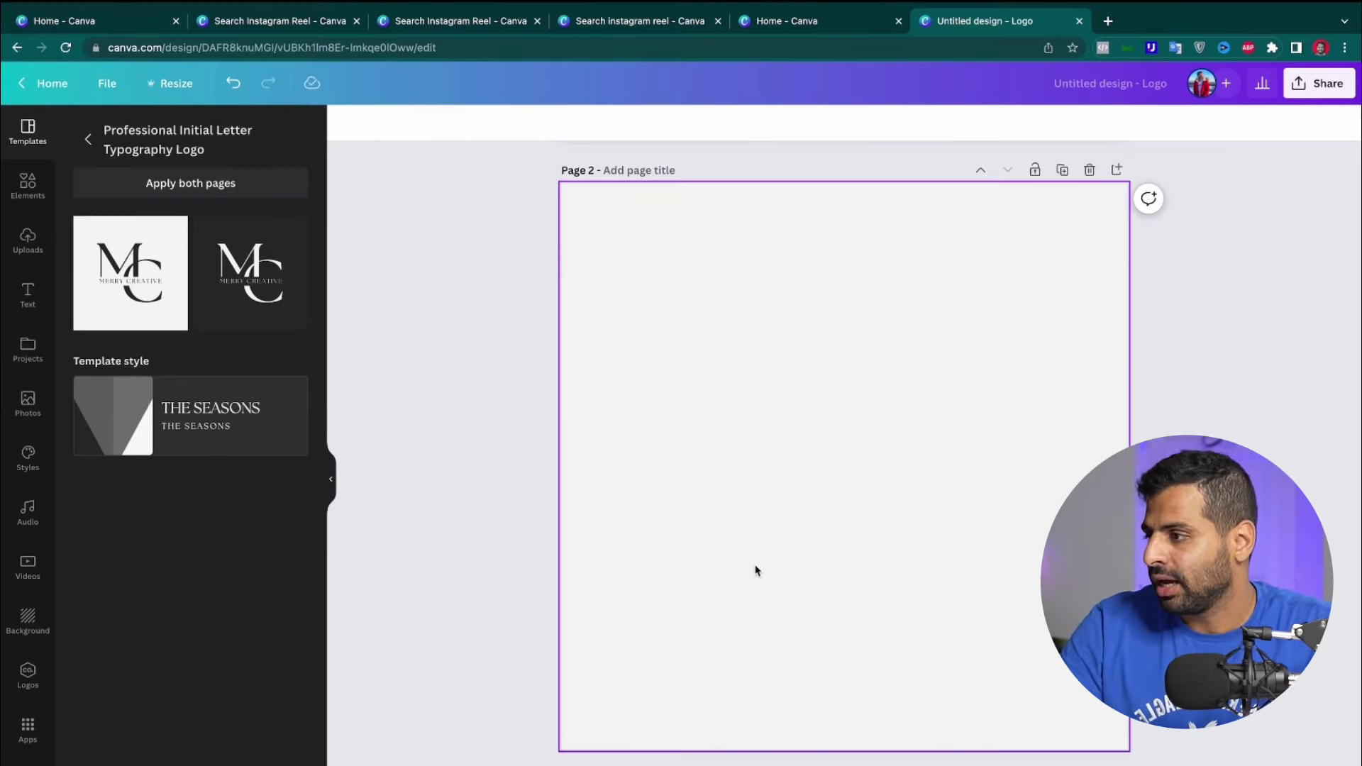
Add a heading with the text "M" to the empty second page
{"action": "left_click", "coordinate": [26, 198]}
{"action": "left_click", "coordinate": [28, 295]}
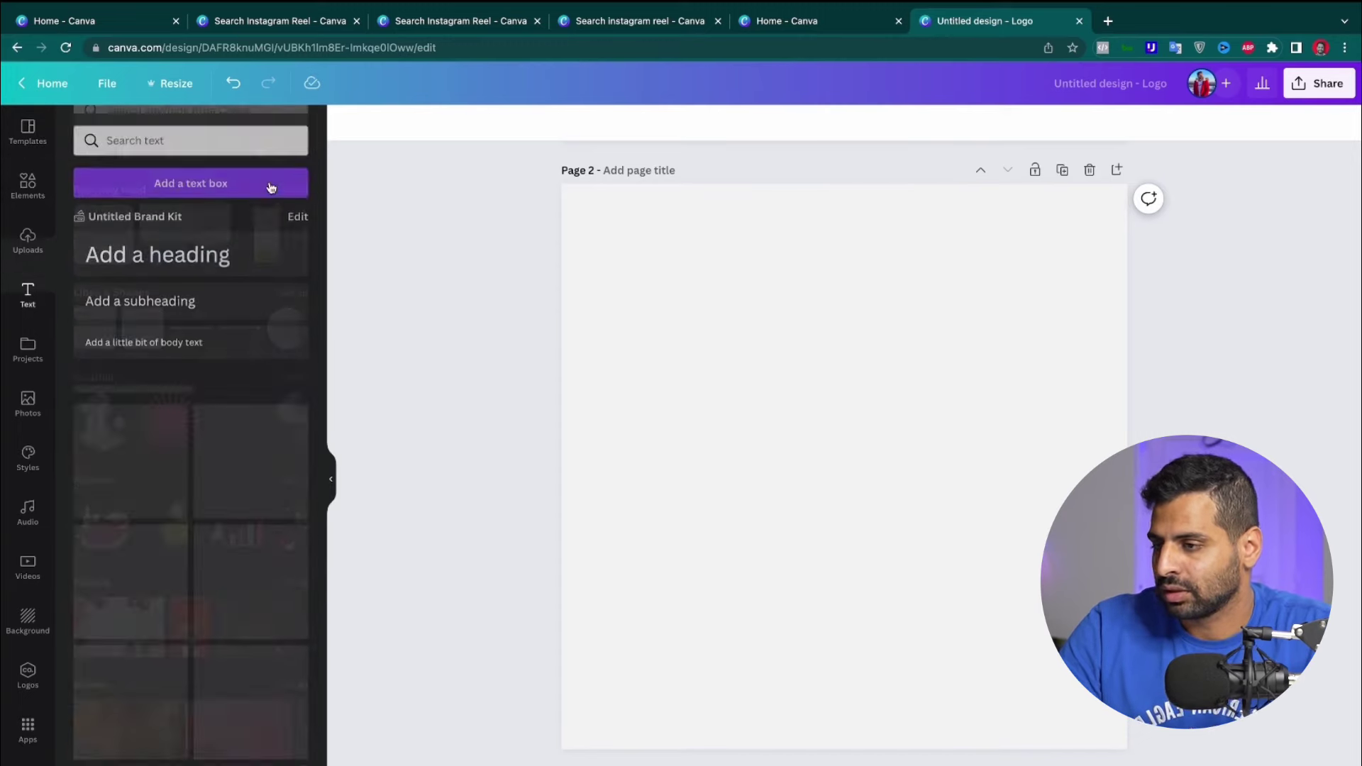
{"action": "left_click", "coordinate": [158, 246]}
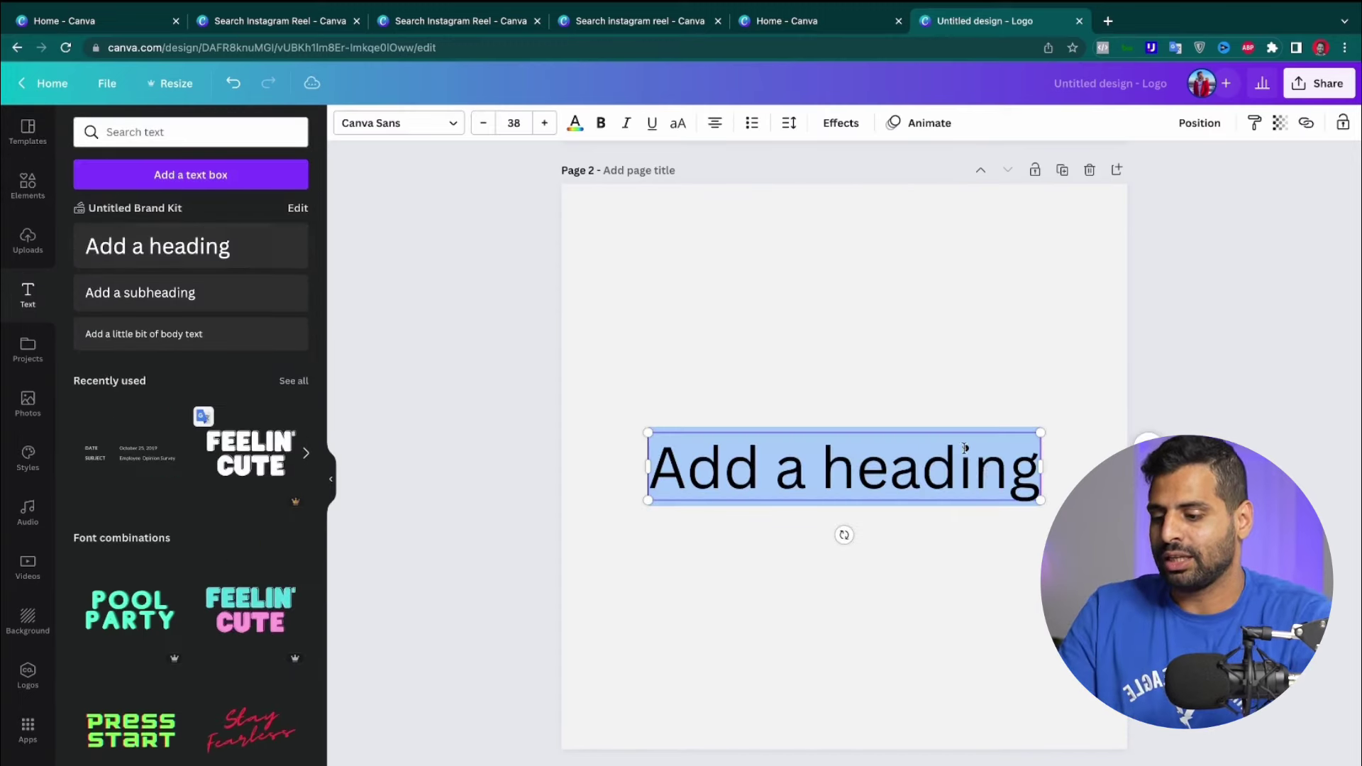
{"action": "type", "text": "M"}
{"action": "left_click", "coordinate": [996, 485]}
{"action": "left_click", "coordinate": [839, 465]}
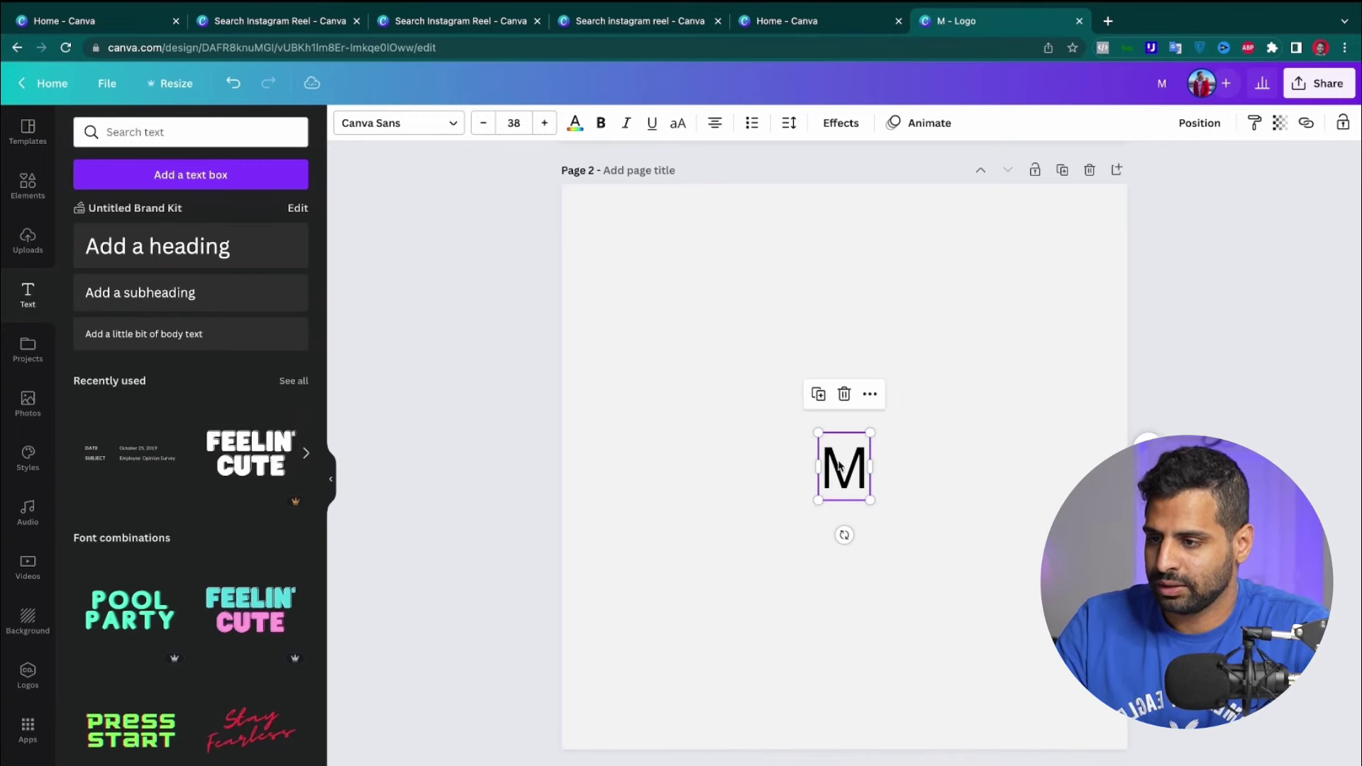
Enlarge the M to a font size of about 183 and place it in the page's upper-left area, like the template
{"action": "left_click_drag", "start_coordinate": [872, 503], "coordinate": [1115, 695]}
{"action": "left_click_drag", "start_coordinate": [1081, 662], "coordinate": [881, 462]}
{"action": "scroll", "coordinate": [898, 480], "scroll_direction": "up", "scroll_amount": 9}
{"action": "right_click", "coordinate": [917, 465]}
{"action": "left_click", "coordinate": [1292, 330]}
{"action": "scroll", "coordinate": [1018, 512], "scroll_direction": "down", "scroll_amount": 7}
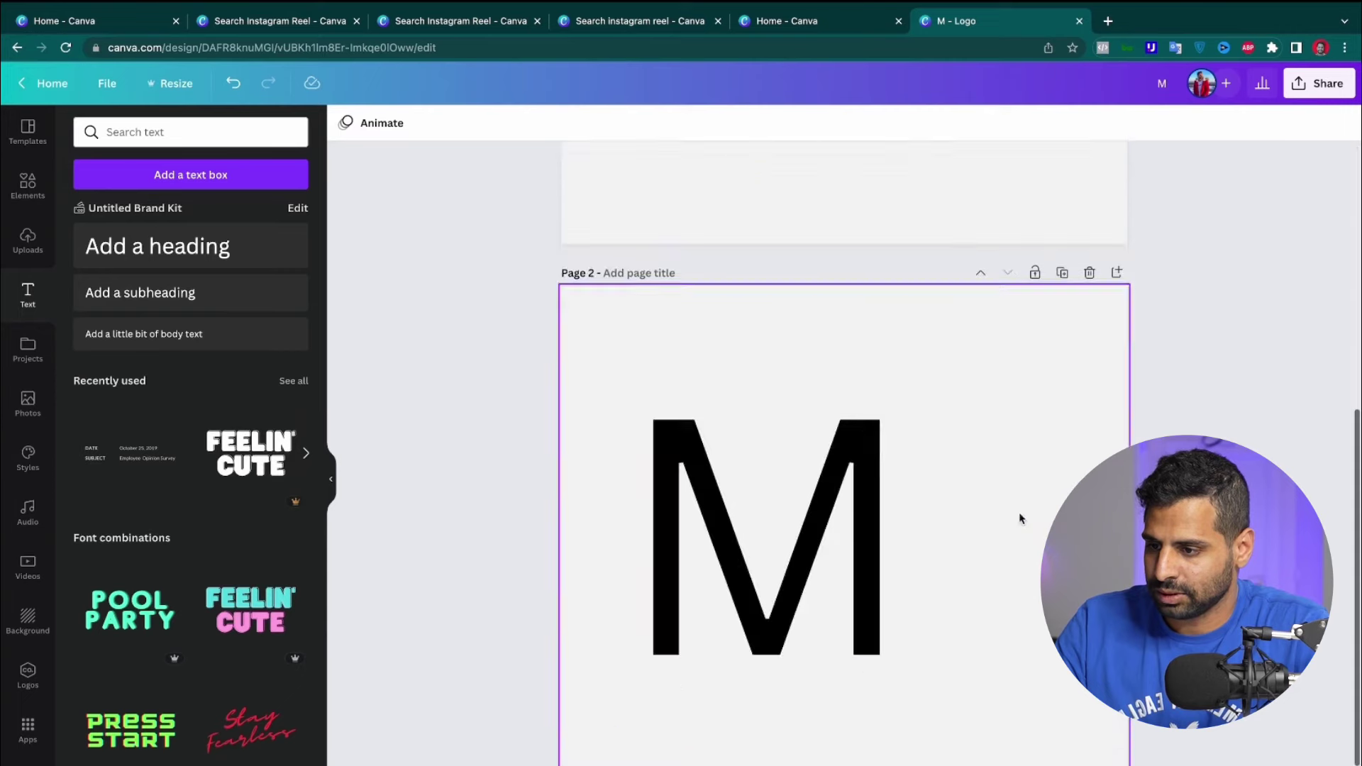
{"action": "left_click", "coordinate": [854, 659]}
{"action": "left_click_drag", "start_coordinate": [914, 721], "coordinate": [845, 586]}
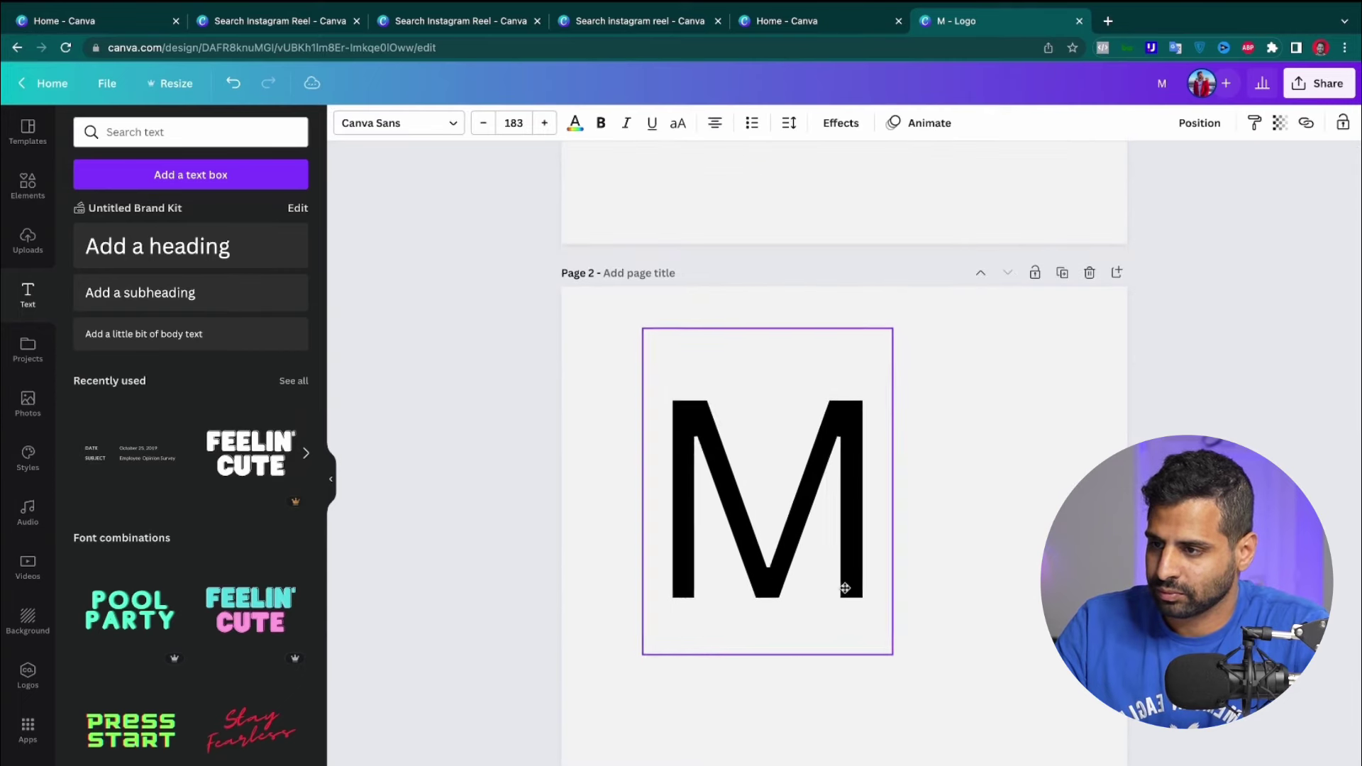
{"action": "scroll", "coordinate": [915, 392], "scroll_direction": "up", "scroll_amount": 7}
{"action": "scroll", "coordinate": [915, 394], "scroll_direction": "down", "scroll_amount": 7}
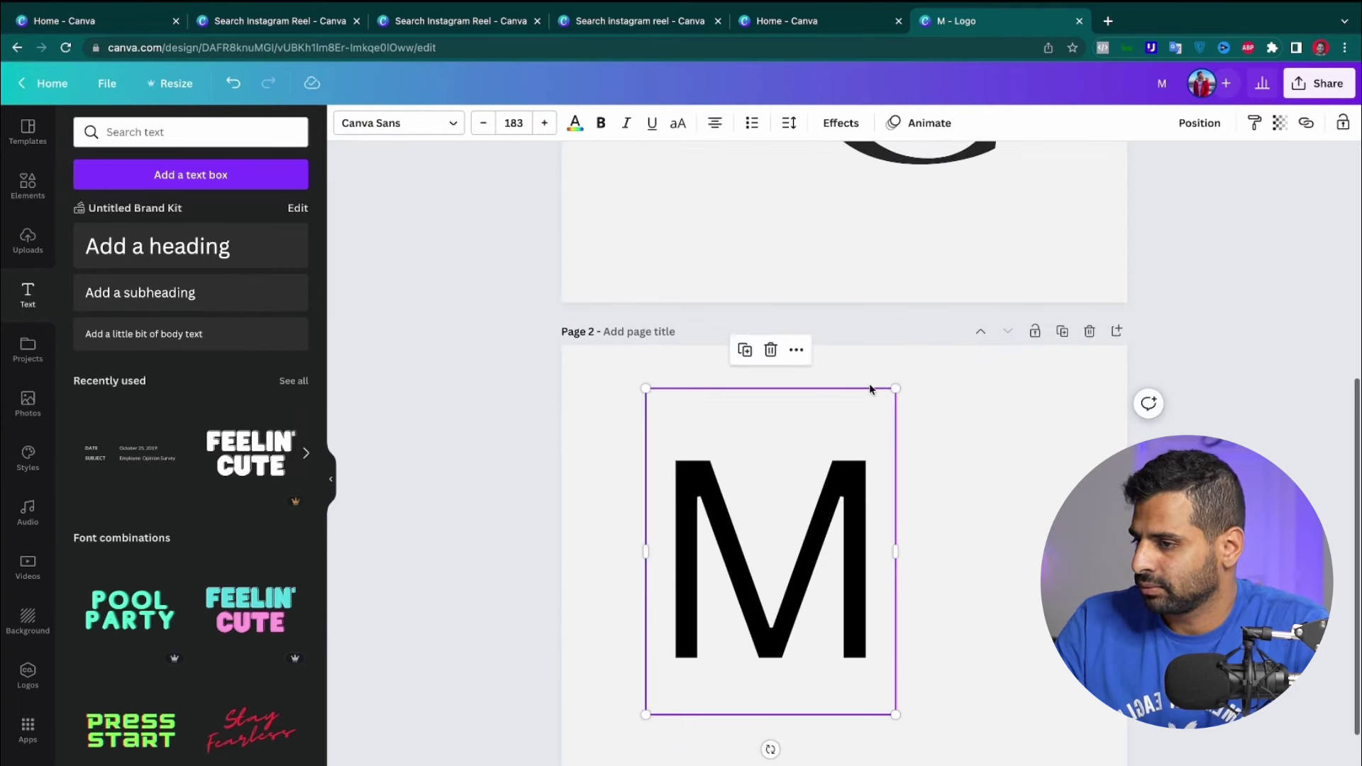
Copy the M toward the page's lower right and change the copy's text to "C"
{"action": "left_click_drag", "start_coordinate": [805, 564], "coordinate": [1021, 755]}
{"action": "double_click", "coordinate": [1006, 610]}
{"action": "type", "text": "C"}
Enlarge the C to a font size of about 237 and move it up to overlap the M's right leg
{"action": "scroll", "coordinate": [951, 644], "scroll_direction": "down", "scroll_amount": 2}
{"action": "scroll", "coordinate": [922, 680], "scroll_direction": "up", "scroll_amount": 5}
{"action": "scroll", "coordinate": [930, 683], "scroll_direction": "down", "scroll_amount": 4}
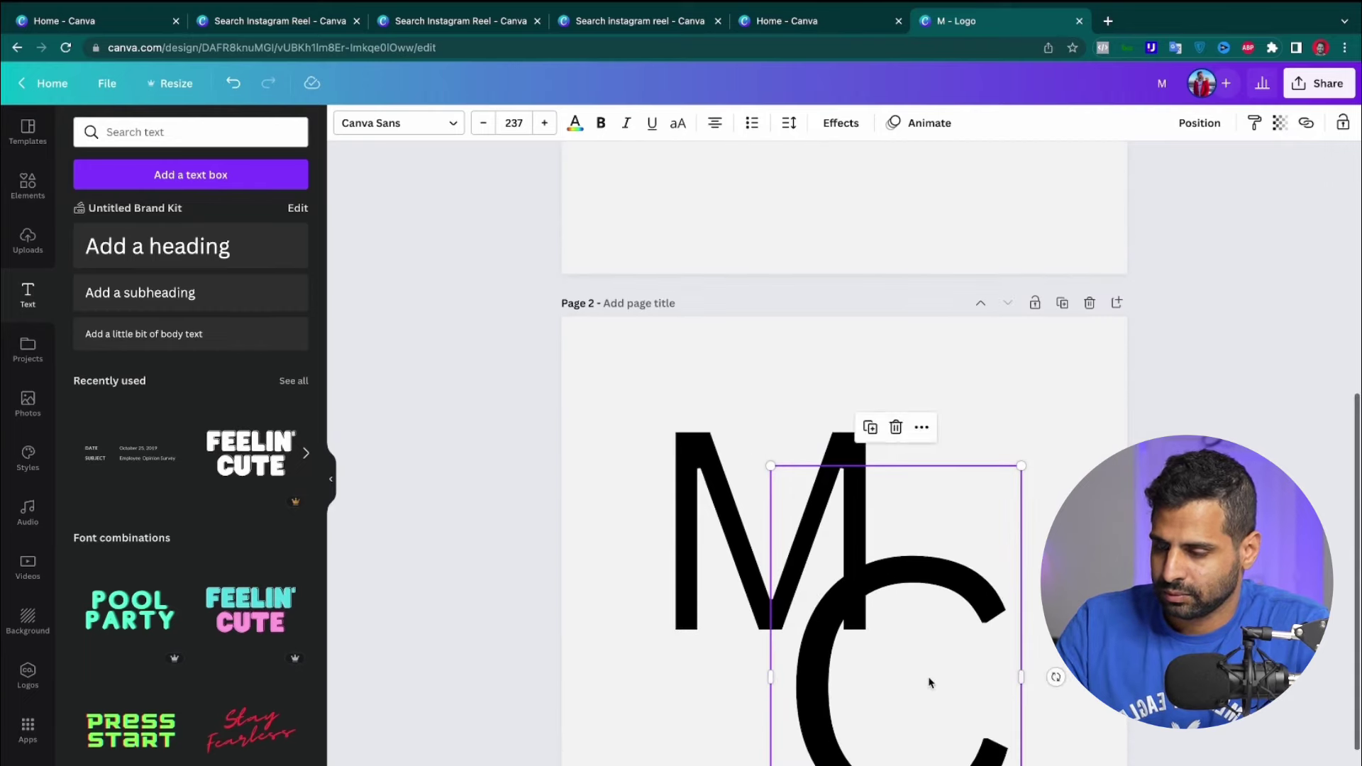
{"action": "left_click_drag", "start_coordinate": [930, 681], "coordinate": [927, 641]}
{"action": "left_click", "coordinate": [1070, 471]}
{"action": "scroll", "coordinate": [1070, 471], "scroll_direction": "up", "scroll_amount": 5}
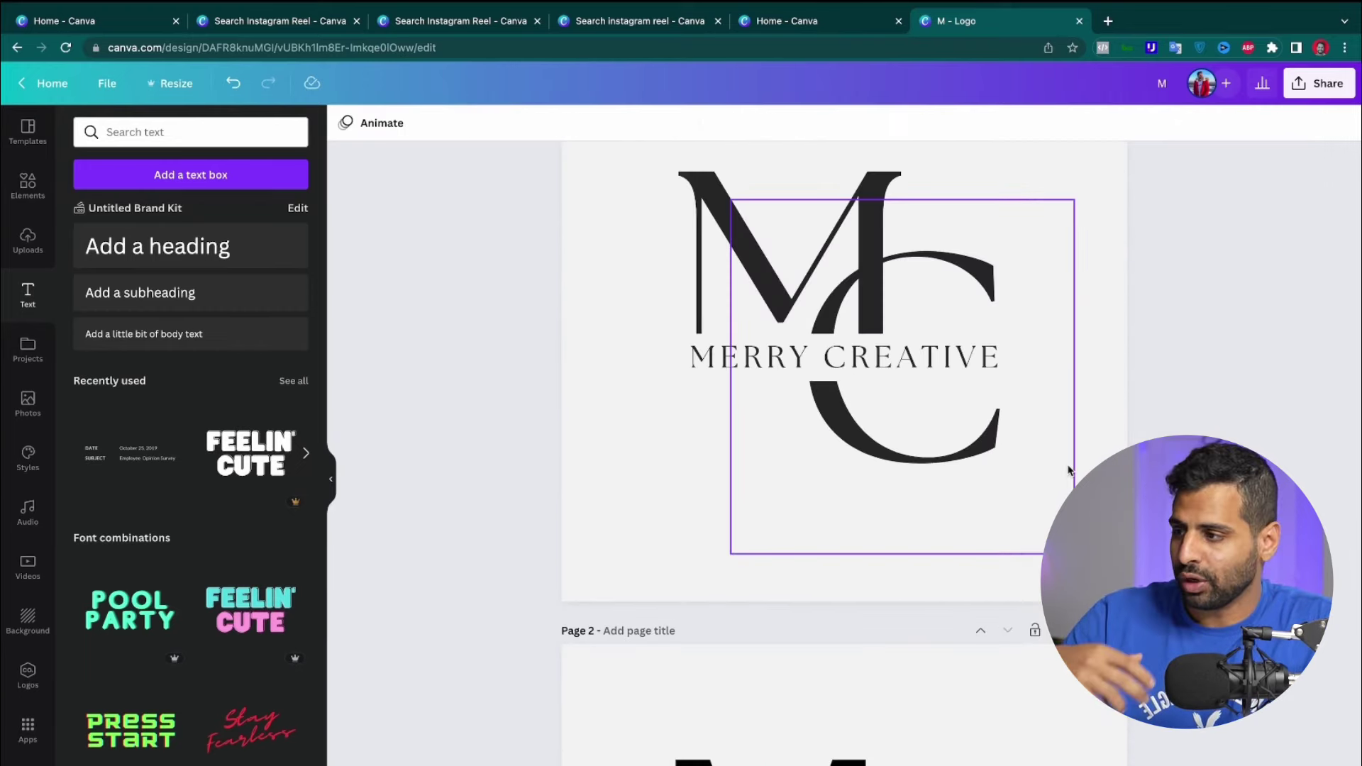
Copy the text style of the template's M, The Seasons at size 196, onto the M and the C on page 2
{"action": "left_click", "coordinate": [793, 702]}
{"action": "left_click", "coordinate": [733, 221]}
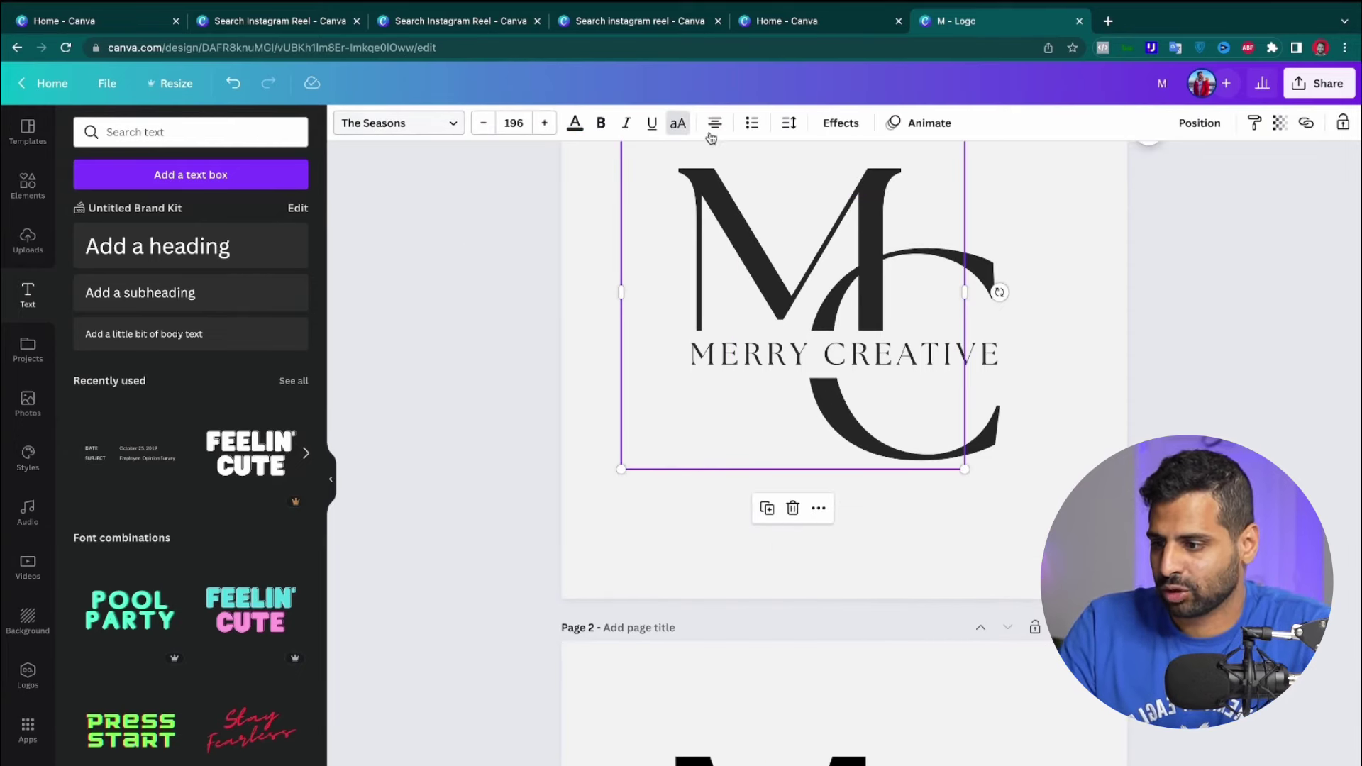
{"action": "left_click", "coordinate": [1253, 129]}
{"action": "left_click", "coordinate": [741, 737]}
{"action": "scroll", "coordinate": [742, 738], "scroll_direction": "down", "scroll_amount": 6}
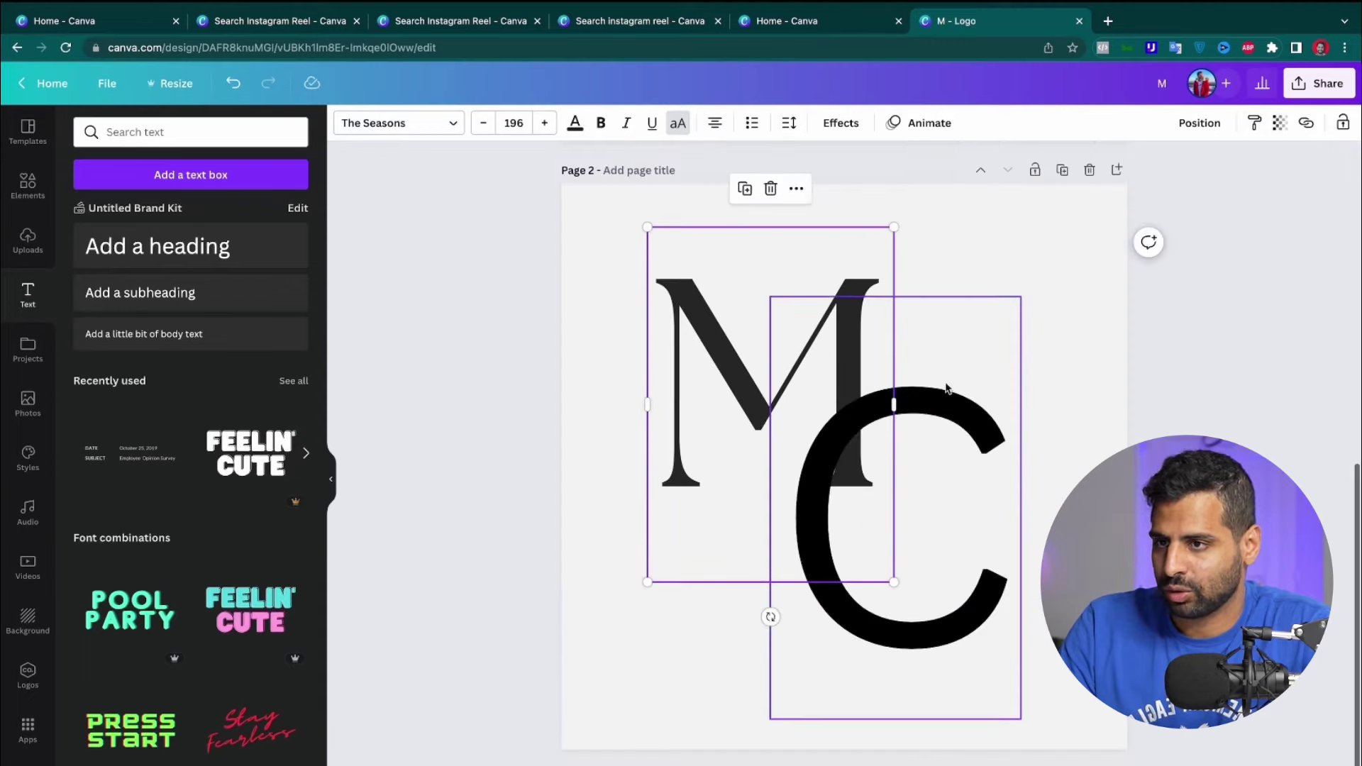
{"action": "left_click", "coordinate": [1253, 123]}
{"action": "left_click", "coordinate": [935, 642]}
Reposition the C so it interlocks with the M's right leg as in the template logo
{"action": "mouse_move", "coordinate": [972, 504]}
{"action": "left_mouse_down"}
{"action": "mouse_move", "coordinate": [986, 559]}
{"action": "mouse_move", "coordinate": [957, 520]}
{"action": "left_mouse_up"}
{"action": "scroll", "coordinate": [981, 505], "scroll_direction": "up", "scroll_amount": 8}
{"action": "scroll", "coordinate": [981, 505], "scroll_direction": "down", "scroll_amount": 8}
{"action": "scroll", "coordinate": [982, 508], "scroll_direction": "down", "scroll_amount": 1}
{"action": "scroll", "coordinate": [1064, 461], "scroll_direction": "up", "scroll_amount": 7}
{"action": "scroll", "coordinate": [1097, 416], "scroll_direction": "down", "scroll_amount": 7}
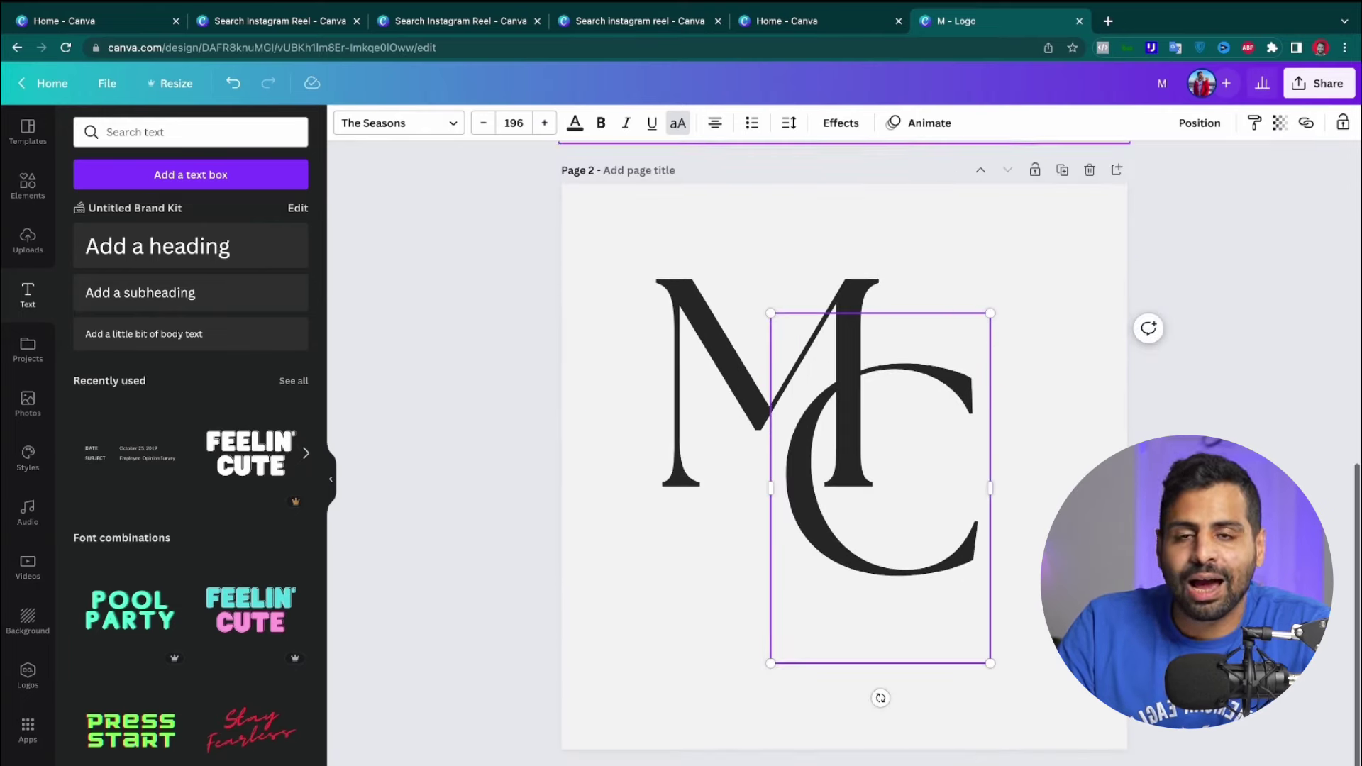
{"action": "left_click_drag", "start_coordinate": [906, 481], "coordinate": [967, 480]}
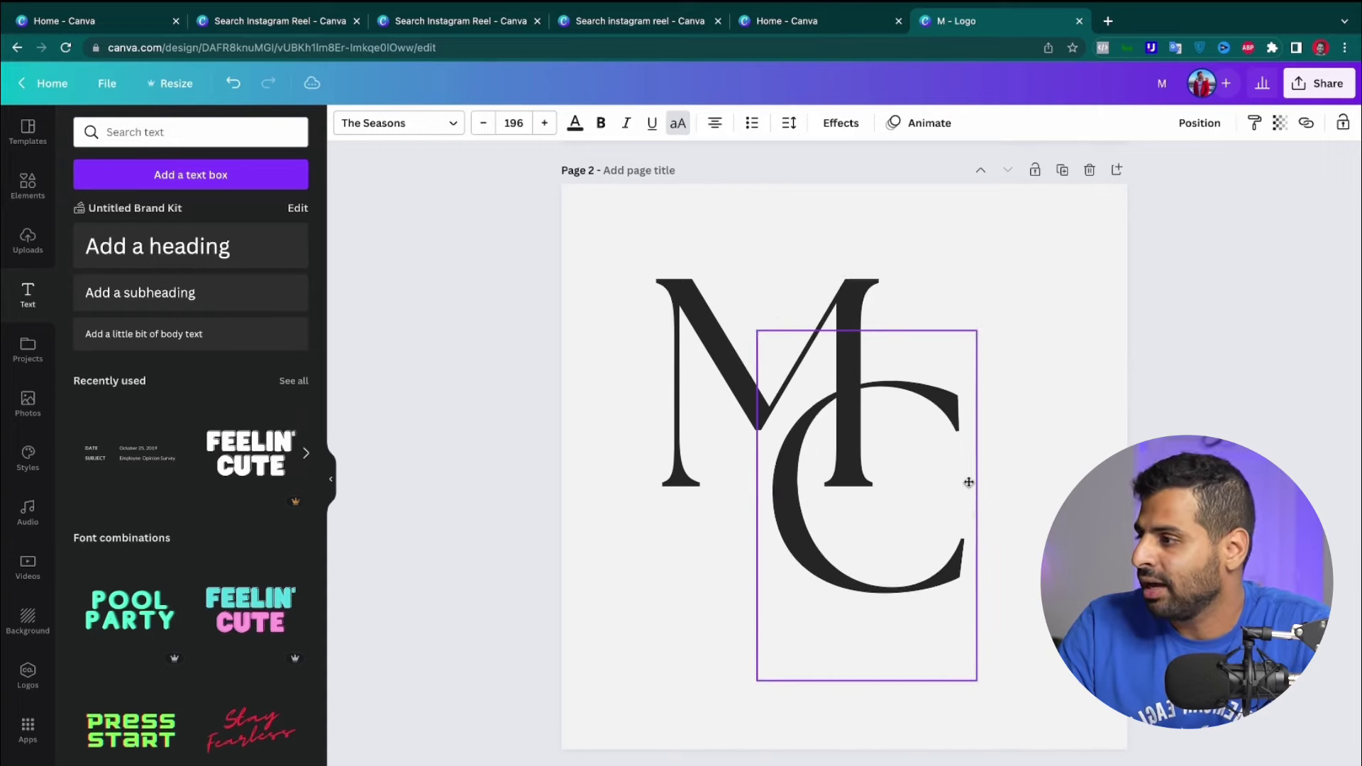
{"action": "left_click", "coordinate": [1223, 414]}
Add a square shape and reshape it into a thin horizontal bar crossing the C and the M's right foot
{"action": "left_click", "coordinate": [27, 236]}
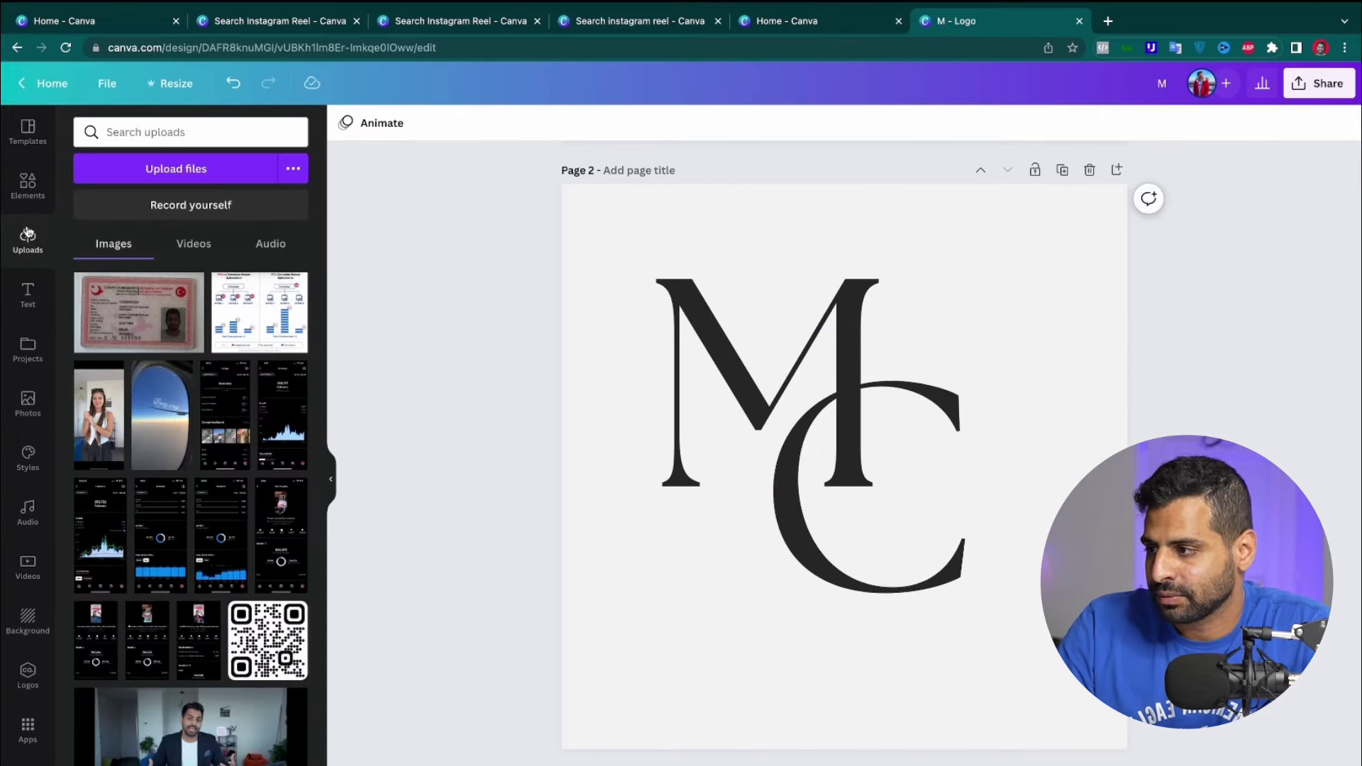
{"action": "left_click", "coordinate": [28, 186]}
{"action": "left_click", "coordinate": [89, 352]}
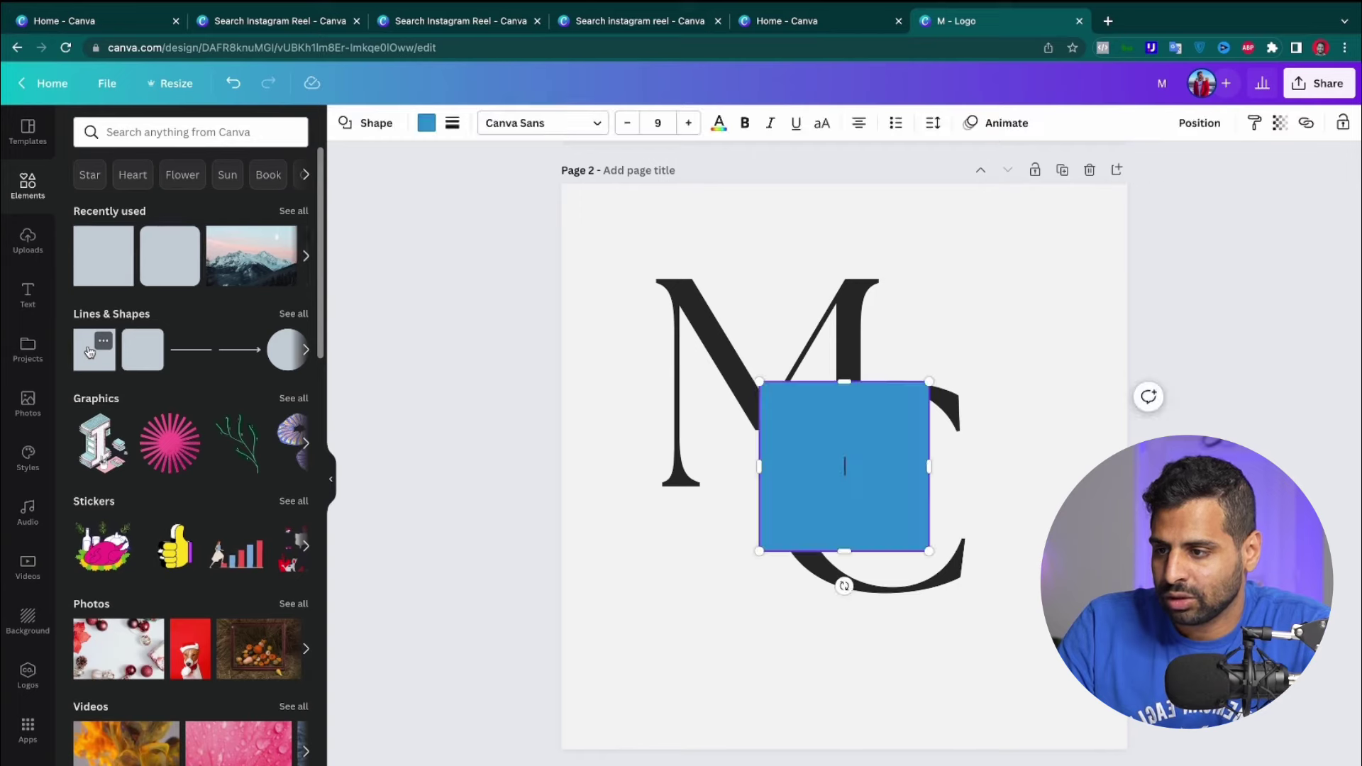
{"action": "left_click_drag", "start_coordinate": [922, 466], "coordinate": [1059, 467]}
{"action": "left_click_drag", "start_coordinate": [909, 551], "coordinate": [910, 429]}
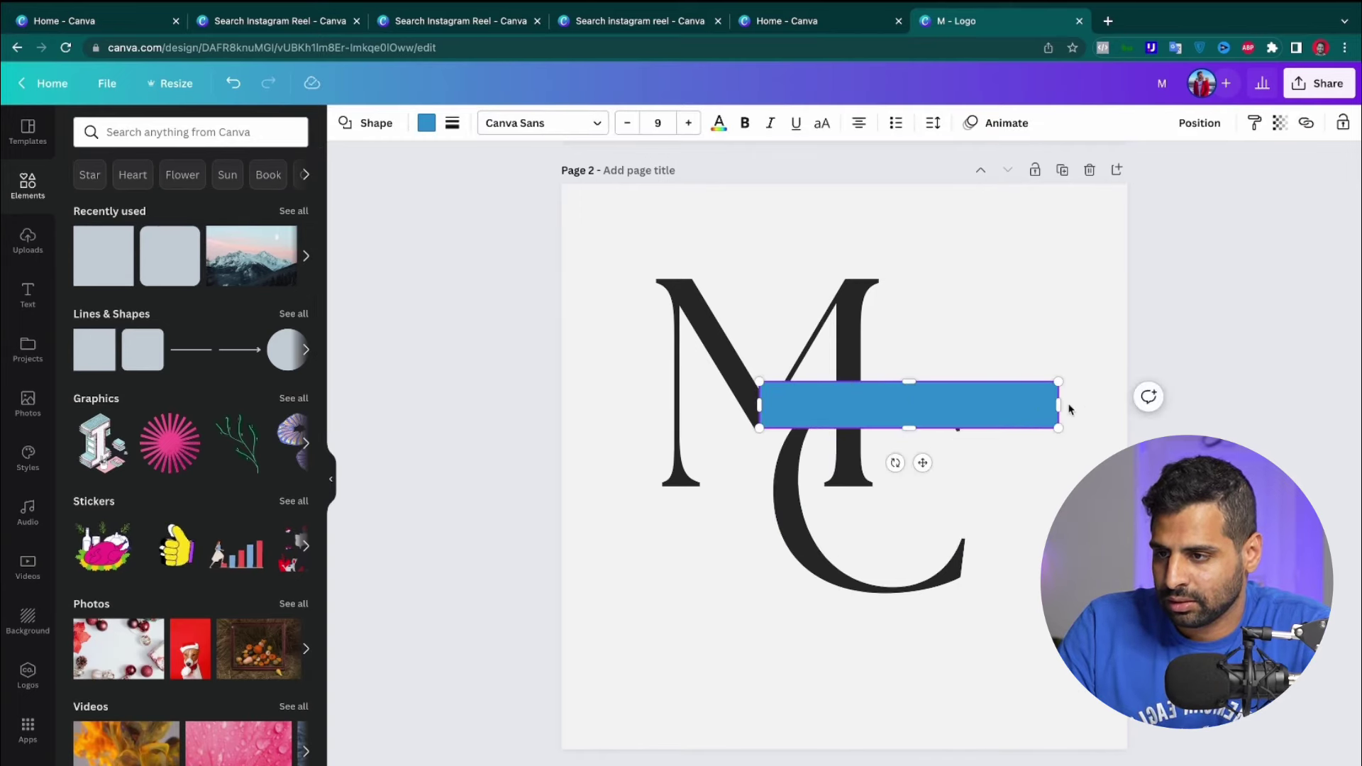
{"action": "left_click_drag", "start_coordinate": [1058, 406], "coordinate": [1013, 488]}
{"action": "left_click", "coordinate": [949, 491]}
{"action": "left_click", "coordinate": [932, 484]}
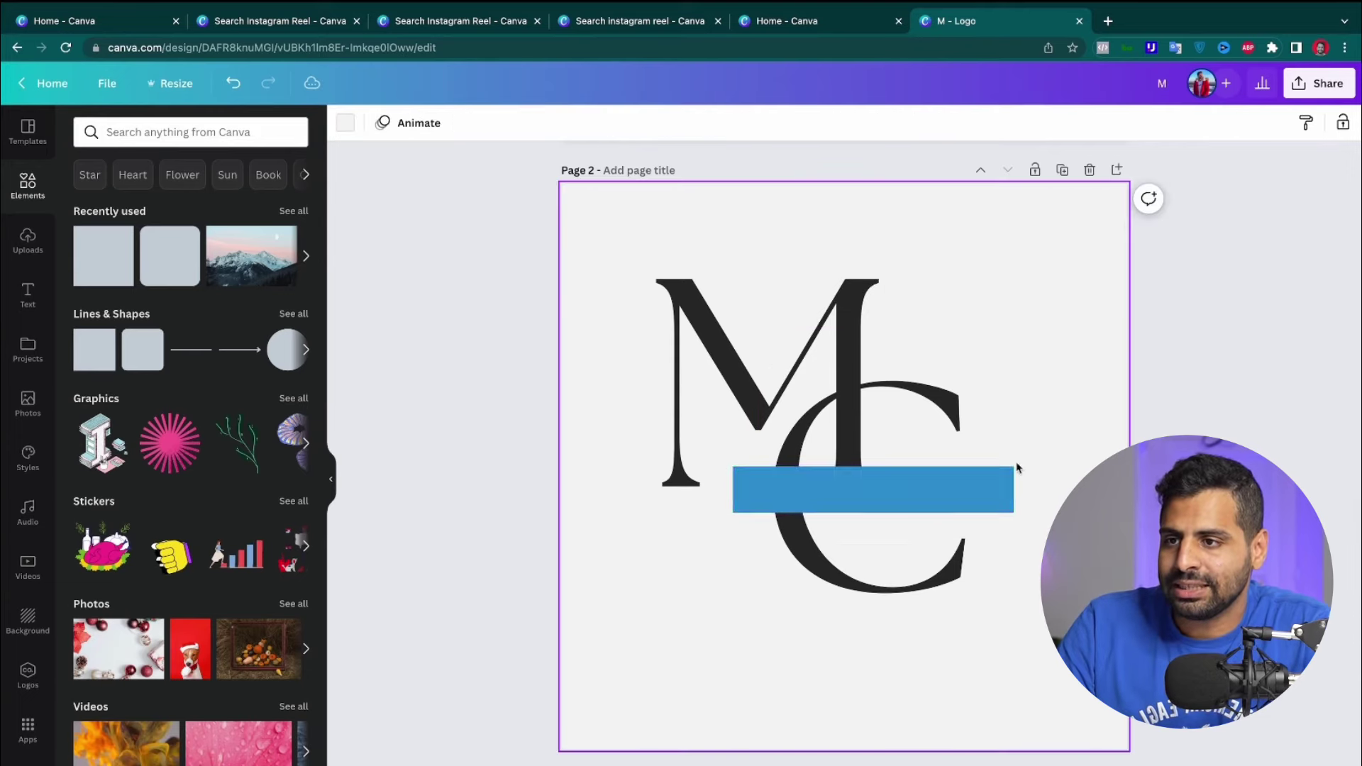
Set the bar's text colour to #F4F4F4, sampled from the page background
{"action": "left_click", "coordinate": [1273, 123]}
{"action": "left_click", "coordinate": [1266, 123]}
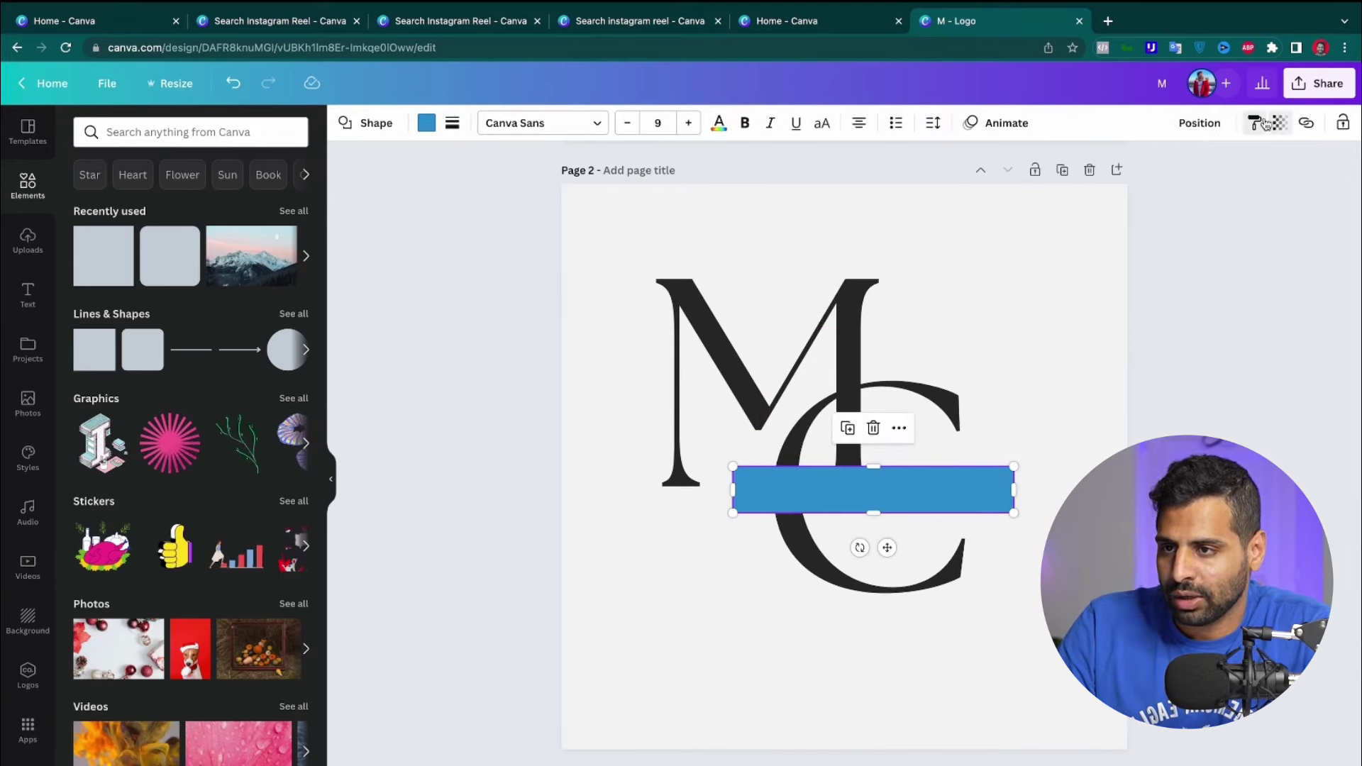
{"action": "left_click", "coordinate": [719, 124]}
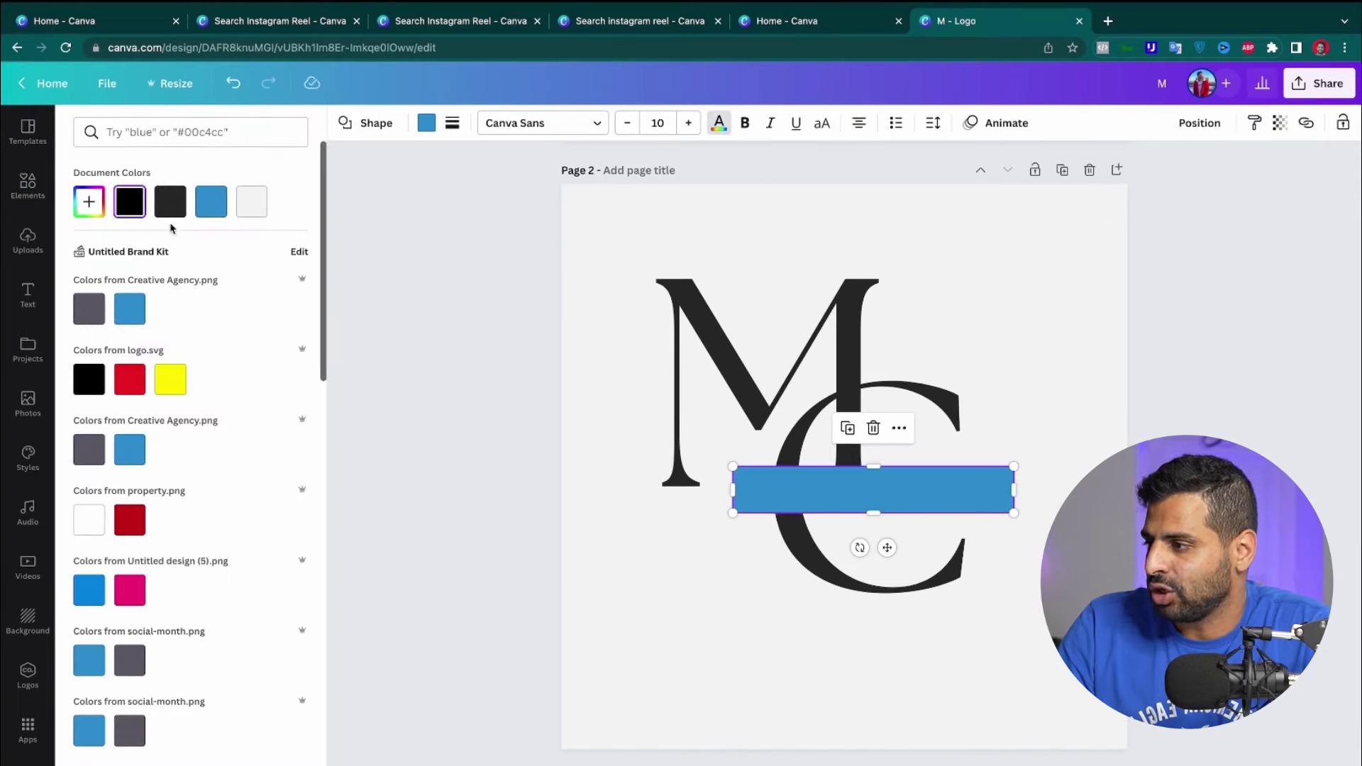
{"action": "left_click", "coordinate": [99, 210]}
{"action": "left_click", "coordinate": [273, 356]}
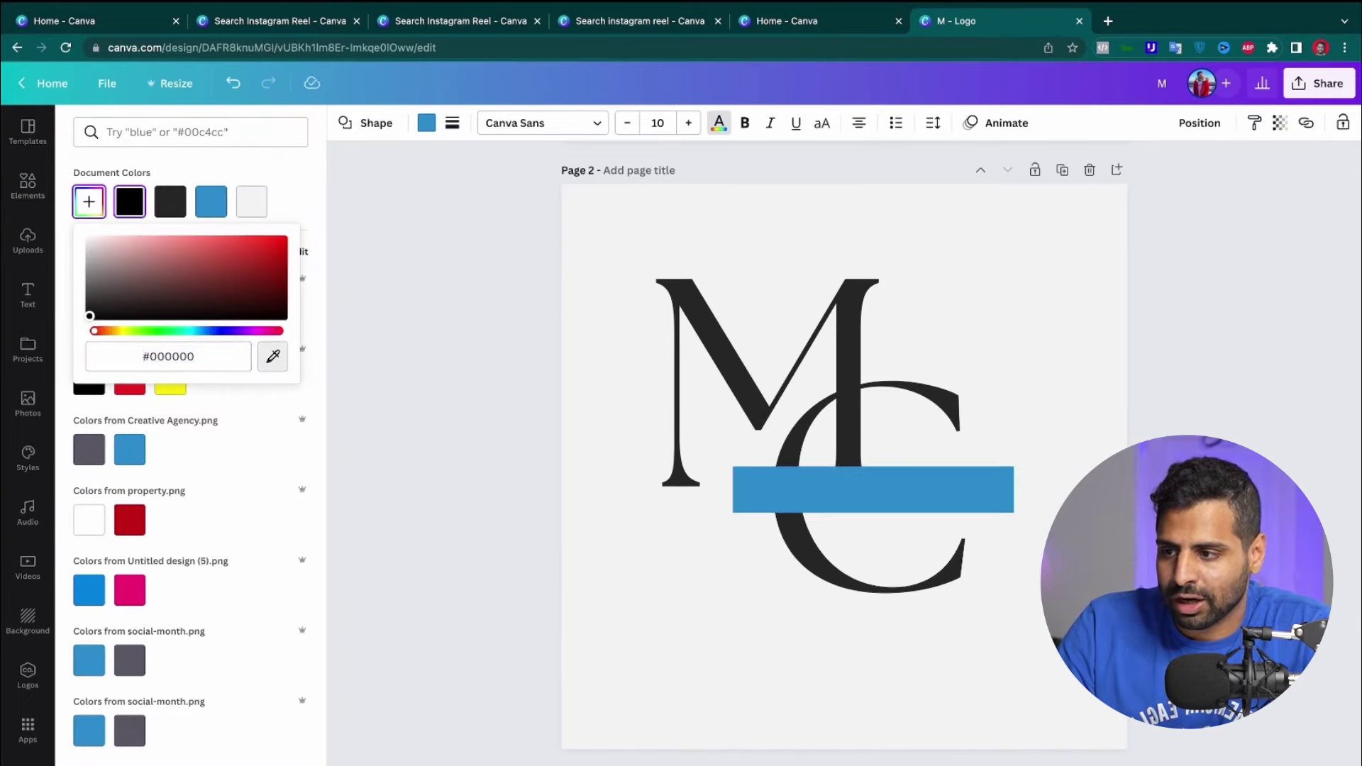
{"action": "left_click", "coordinate": [993, 307]}
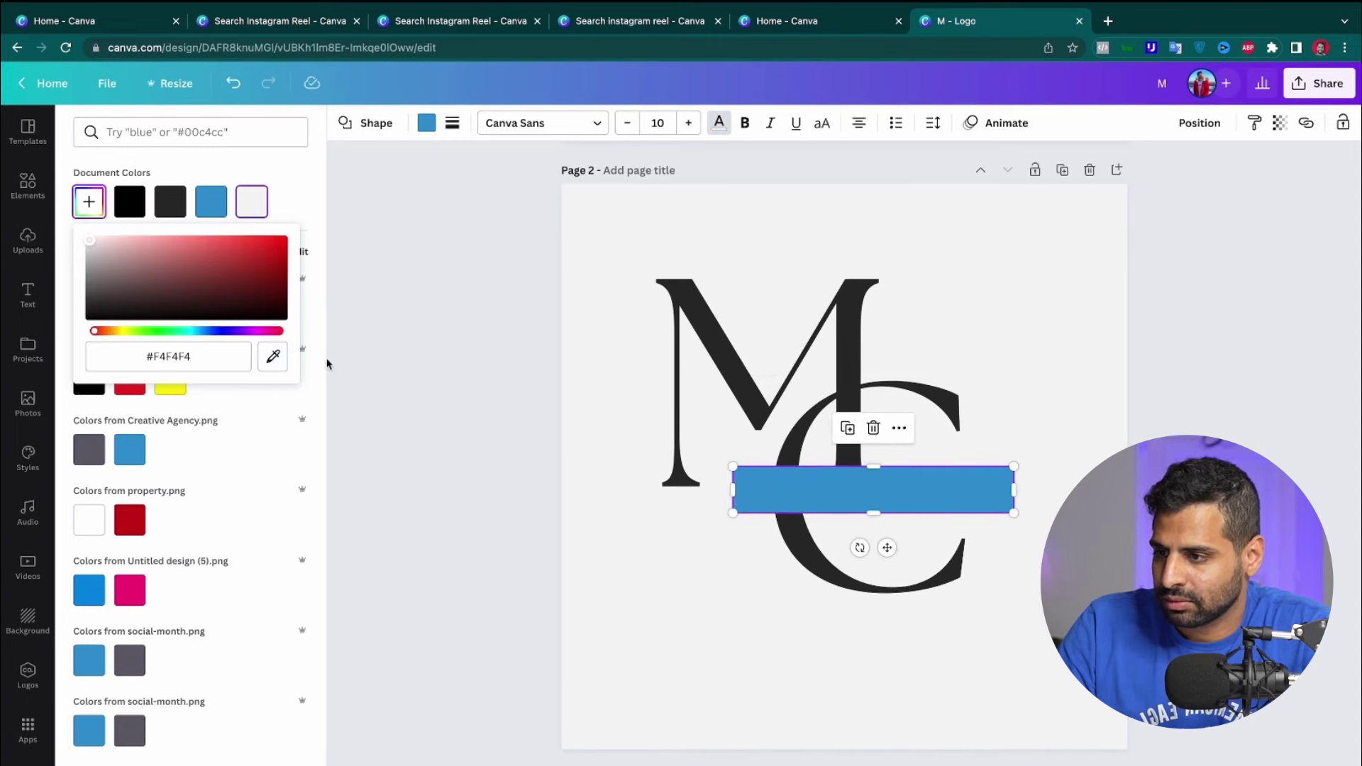
{"action": "left_click", "coordinate": [532, 458]}
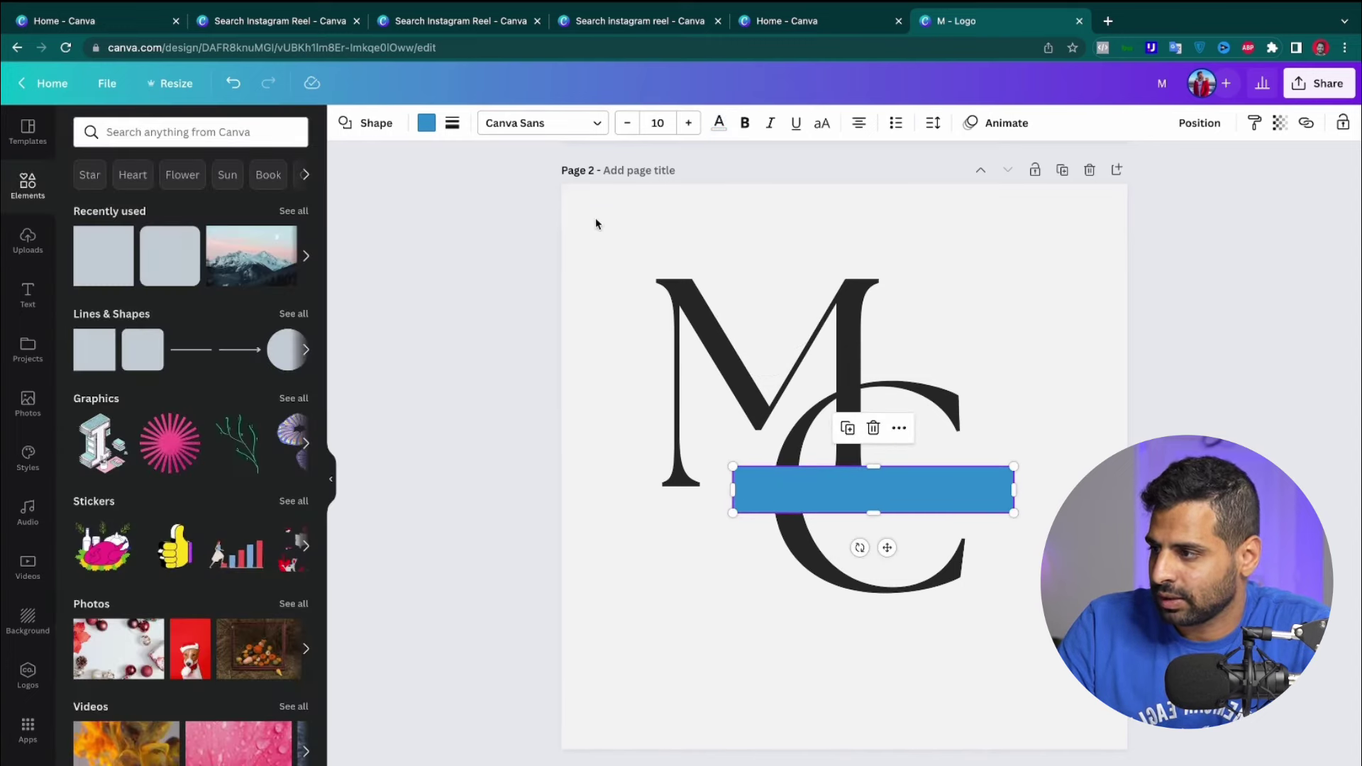
Fill the bar with the light grey sampled from the page background
{"action": "left_click", "coordinate": [426, 125]}
{"action": "left_click", "coordinate": [104, 208]}
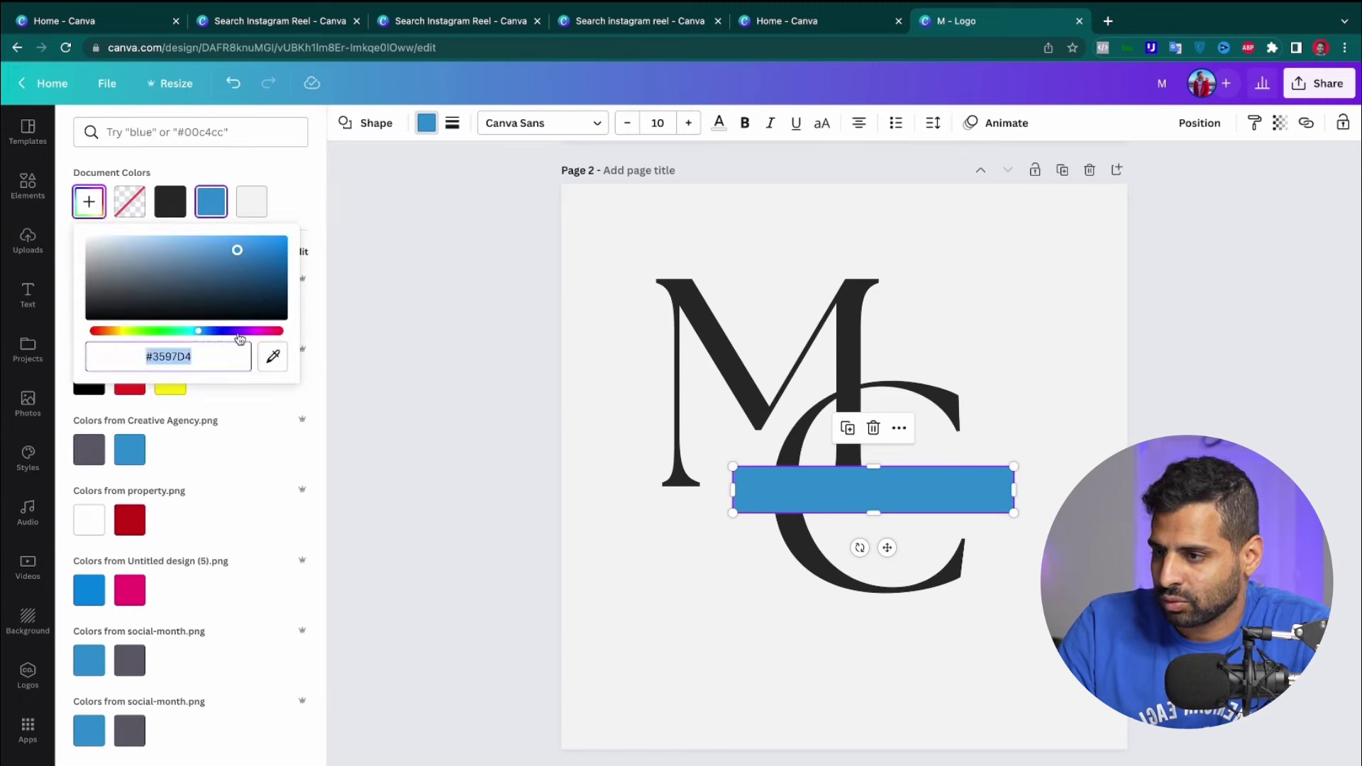
{"action": "left_click", "coordinate": [1055, 374]}
{"action": "left_click", "coordinate": [1326, 289]}
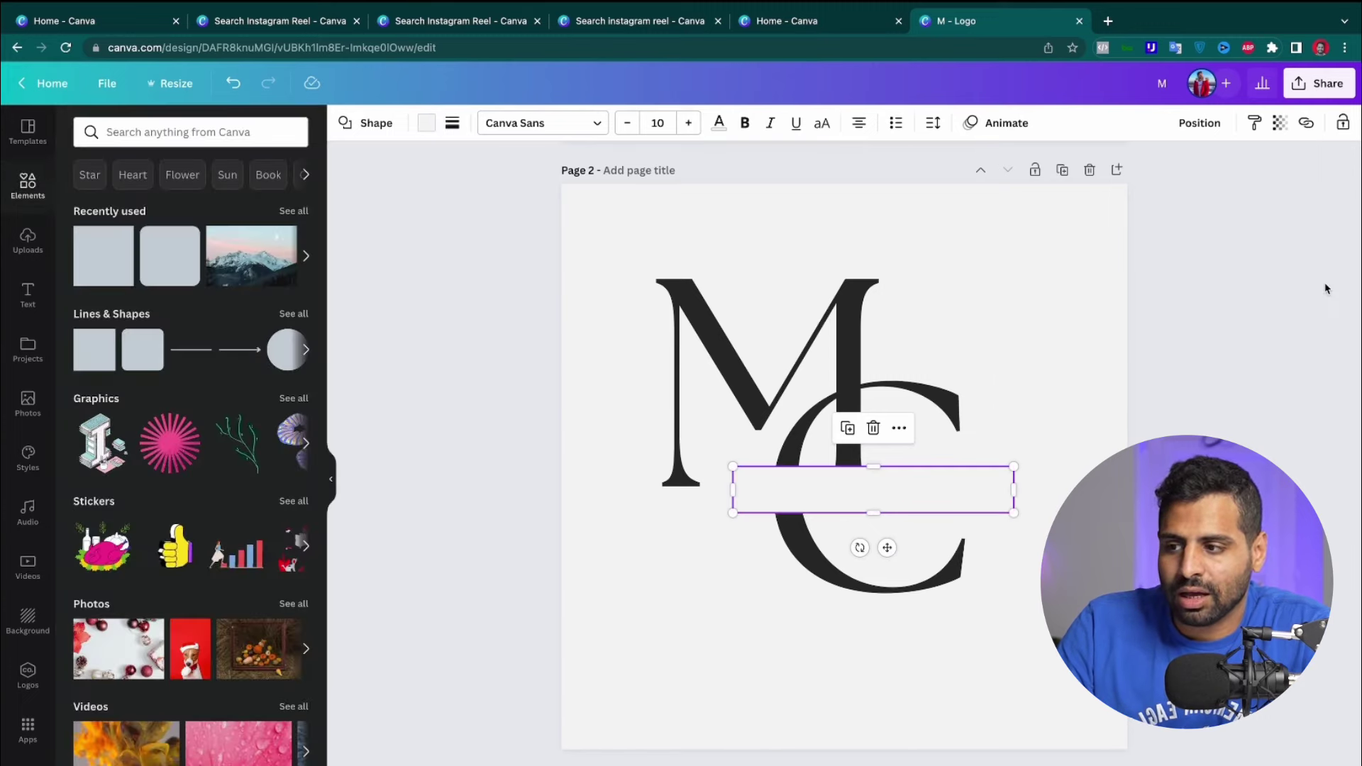
{"action": "left_click", "coordinate": [1326, 289]}
Lower the M slightly, and shift the letters and bar together to the right toward the page centre
{"action": "mouse_move", "coordinate": [862, 271]}
{"action": "left_mouse_down"}
{"action": "mouse_move", "coordinate": [867, 295]}
{"action": "mouse_move", "coordinate": [867, 282]}
{"action": "left_mouse_up"}
{"action": "key", "text": "super+a"}
{"action": "left_click_drag", "start_coordinate": [816, 492], "coordinate": [844, 494]}
{"action": "left_click", "coordinate": [1254, 376]}
Extend the bar's left end to cover the M's left foot
{"action": "left_click", "coordinate": [824, 495]}
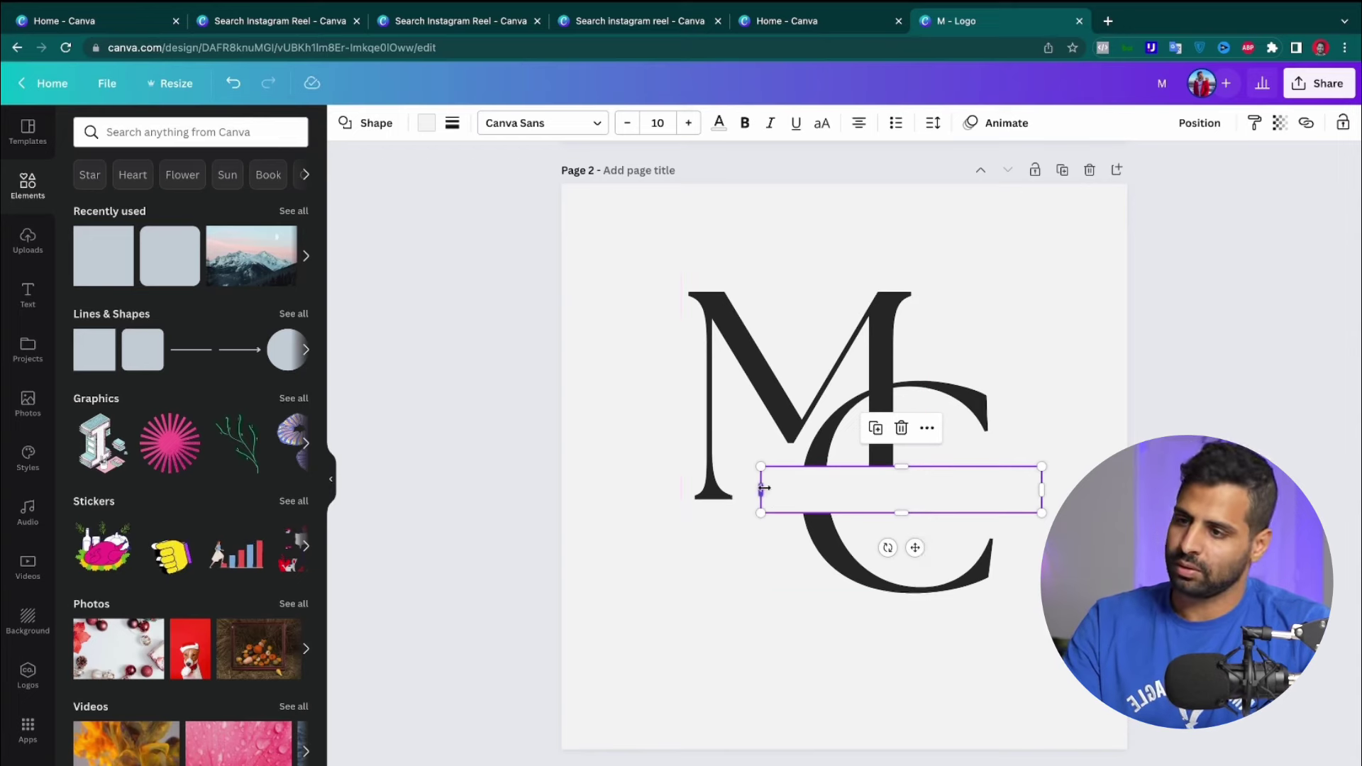
{"action": "left_click_drag", "start_coordinate": [760, 489], "coordinate": [687, 478]}
{"action": "left_click", "coordinate": [1192, 397]}
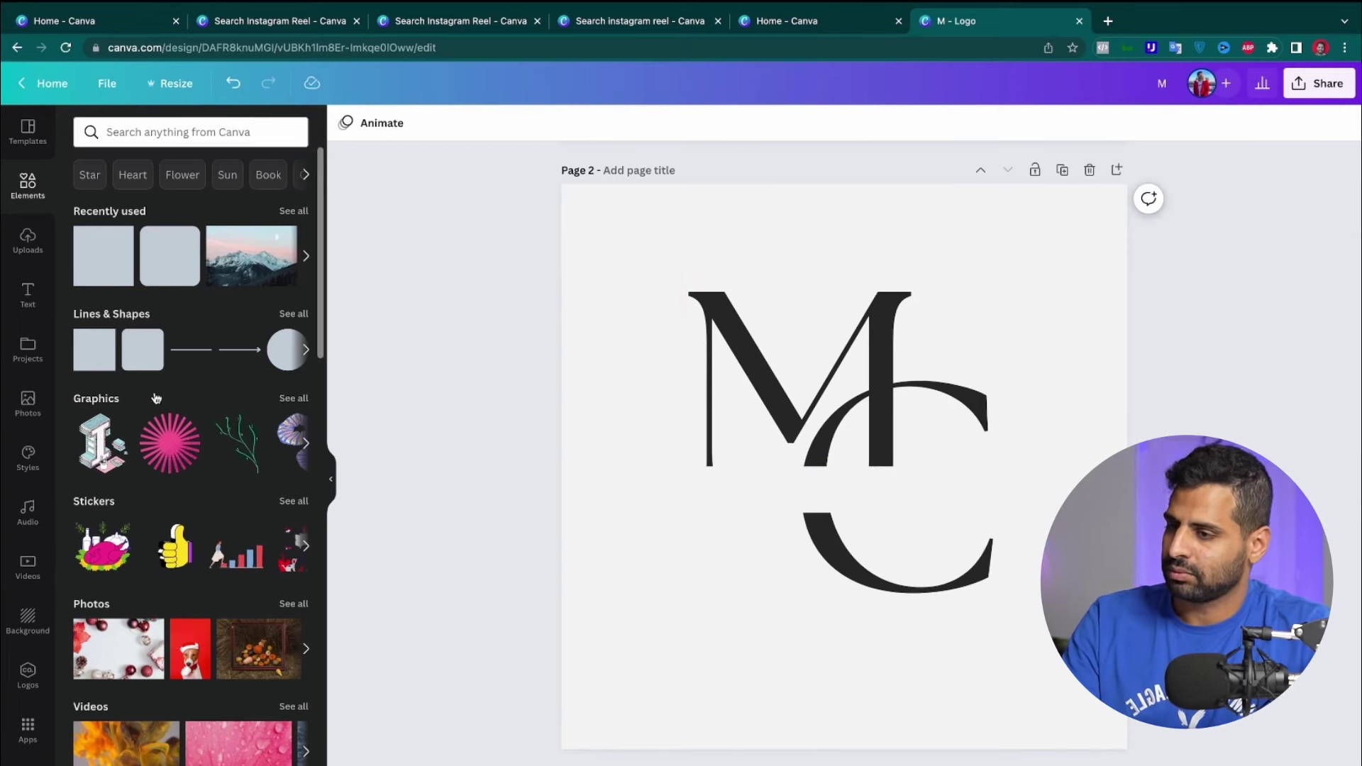
Extend the bar's lower edge slightly downward to widen the gap in the C
{"action": "left_click", "coordinate": [785, 479]}
{"action": "left_click_drag", "start_coordinate": [844, 512], "coordinate": [843, 524]}
{"action": "left_click", "coordinate": [1045, 447]}
Check the font size of the original MERRY CREATIVE text on page 1
{"action": "scroll", "coordinate": [1045, 439], "scroll_direction": "up", "scroll_amount": 8}
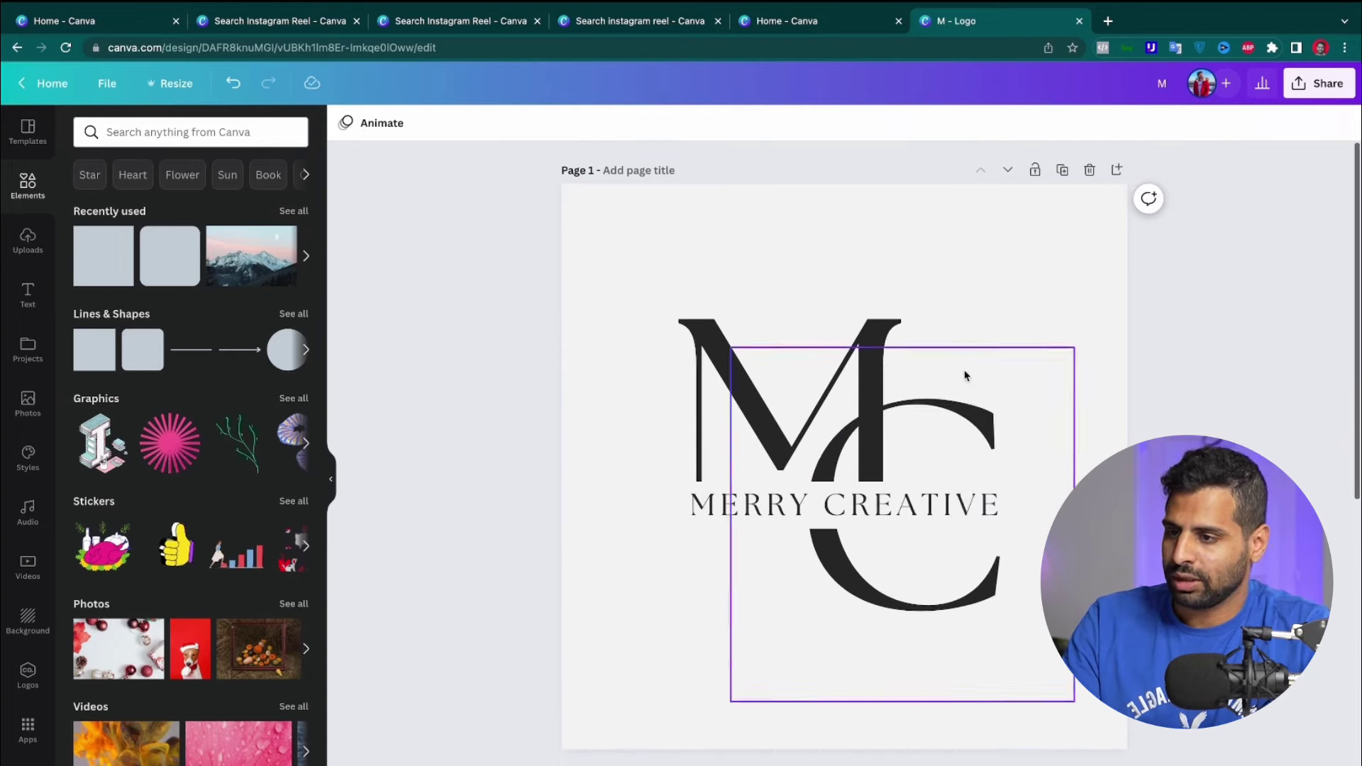
{"action": "left_click", "coordinate": [818, 509]}
{"action": "scroll", "coordinate": [823, 556], "scroll_direction": "down", "scroll_amount": 10}
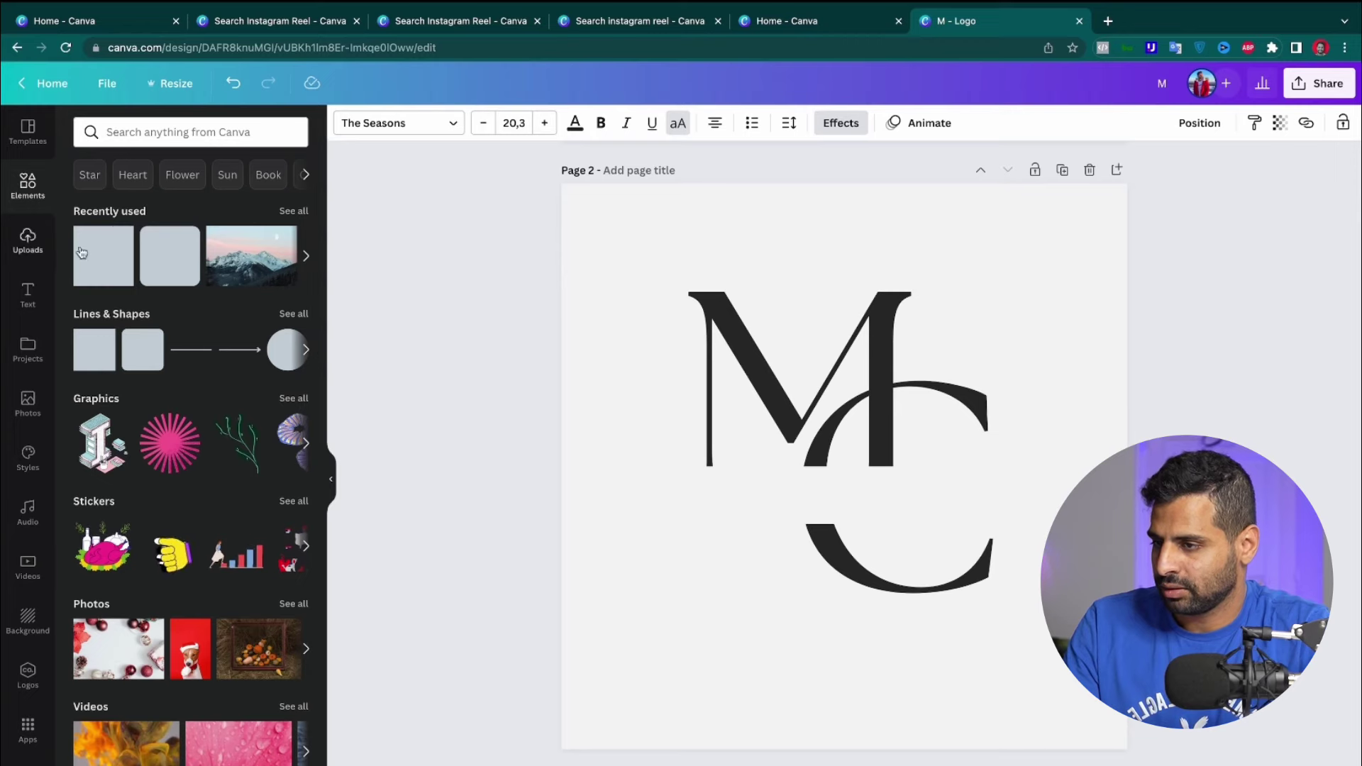
Duplicate the M below the original on page 2 and replace the copy's text with MERRY CREATIVE
{"action": "left_click", "coordinate": [796, 330]}
{"action": "left_click", "coordinate": [724, 307]}
{"action": "left_click_drag", "start_coordinate": [722, 305], "coordinate": [692, 491], "text": "alt"}
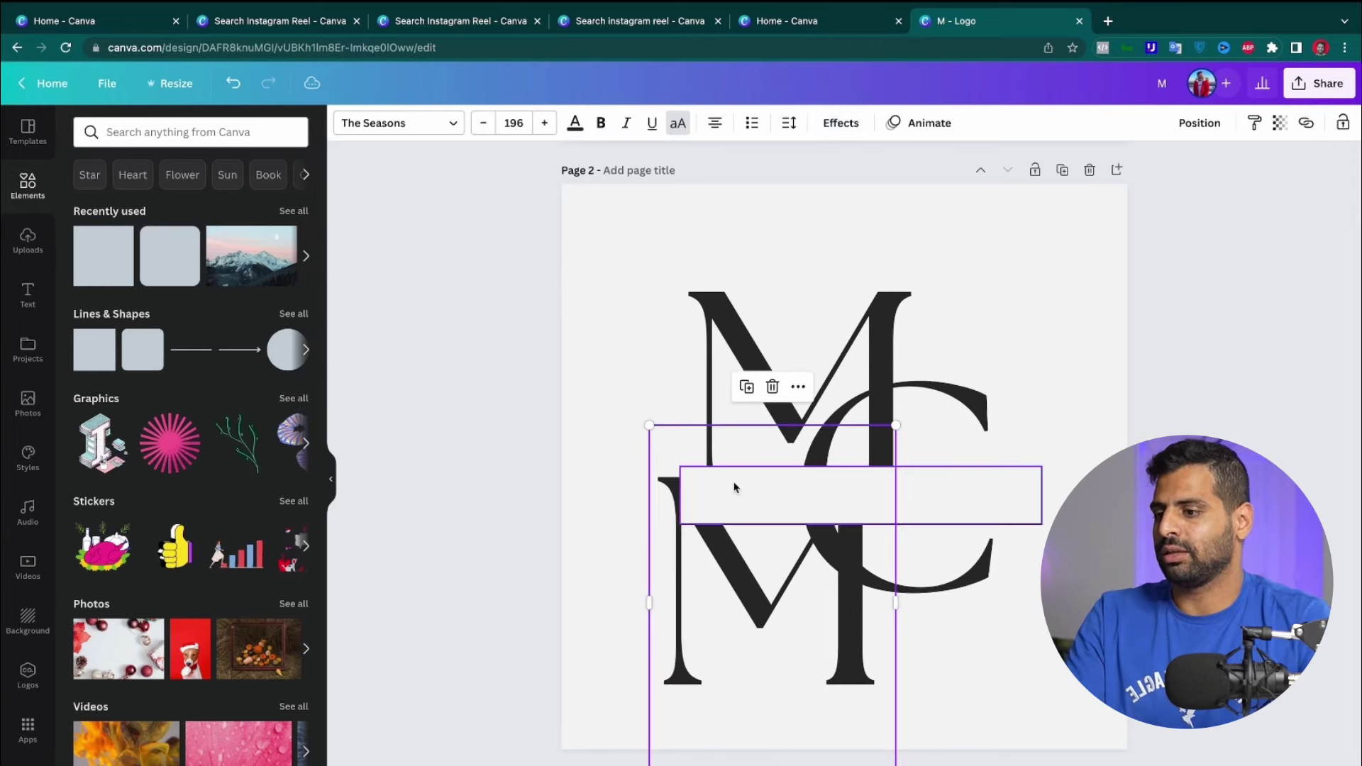
{"action": "double_click", "coordinate": [779, 576]}
{"action": "type", "text": "ME"}
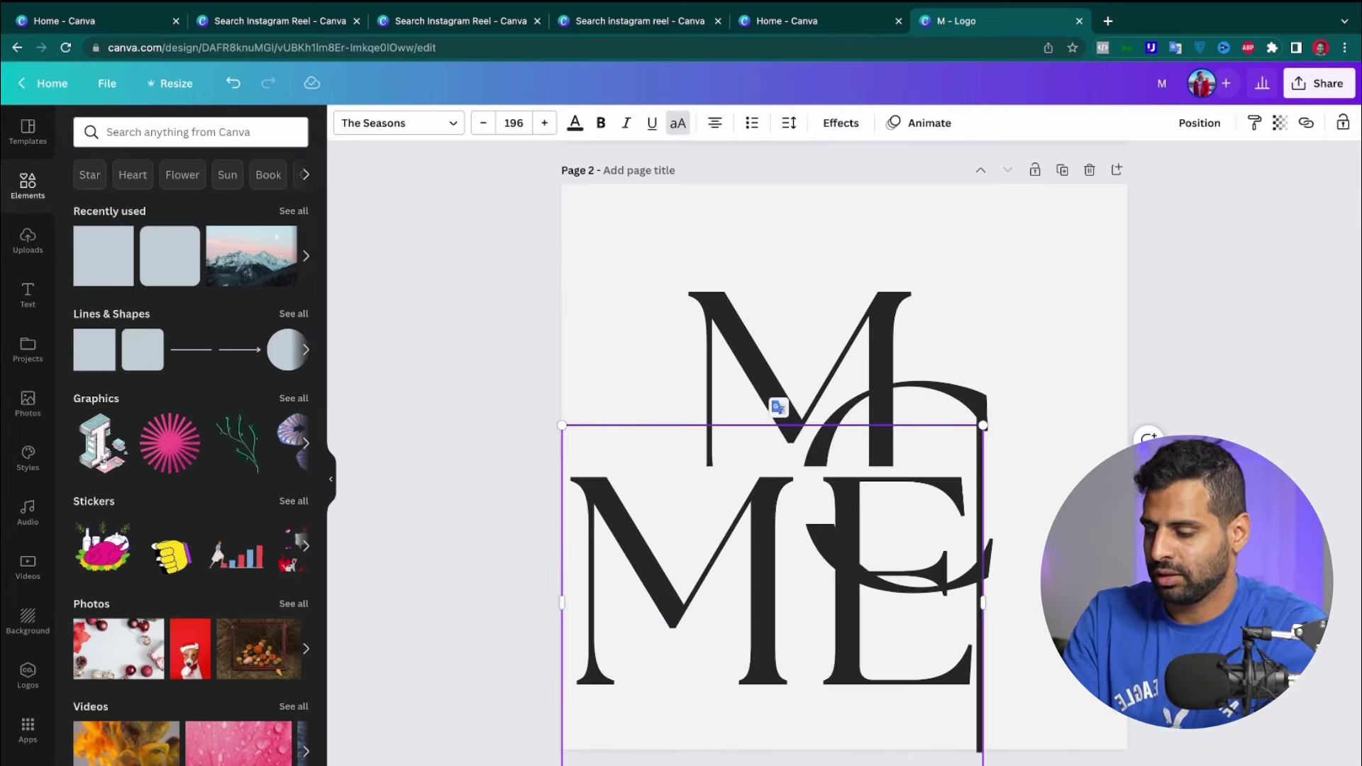
{"action": "type", "text": "RRY CRI"}
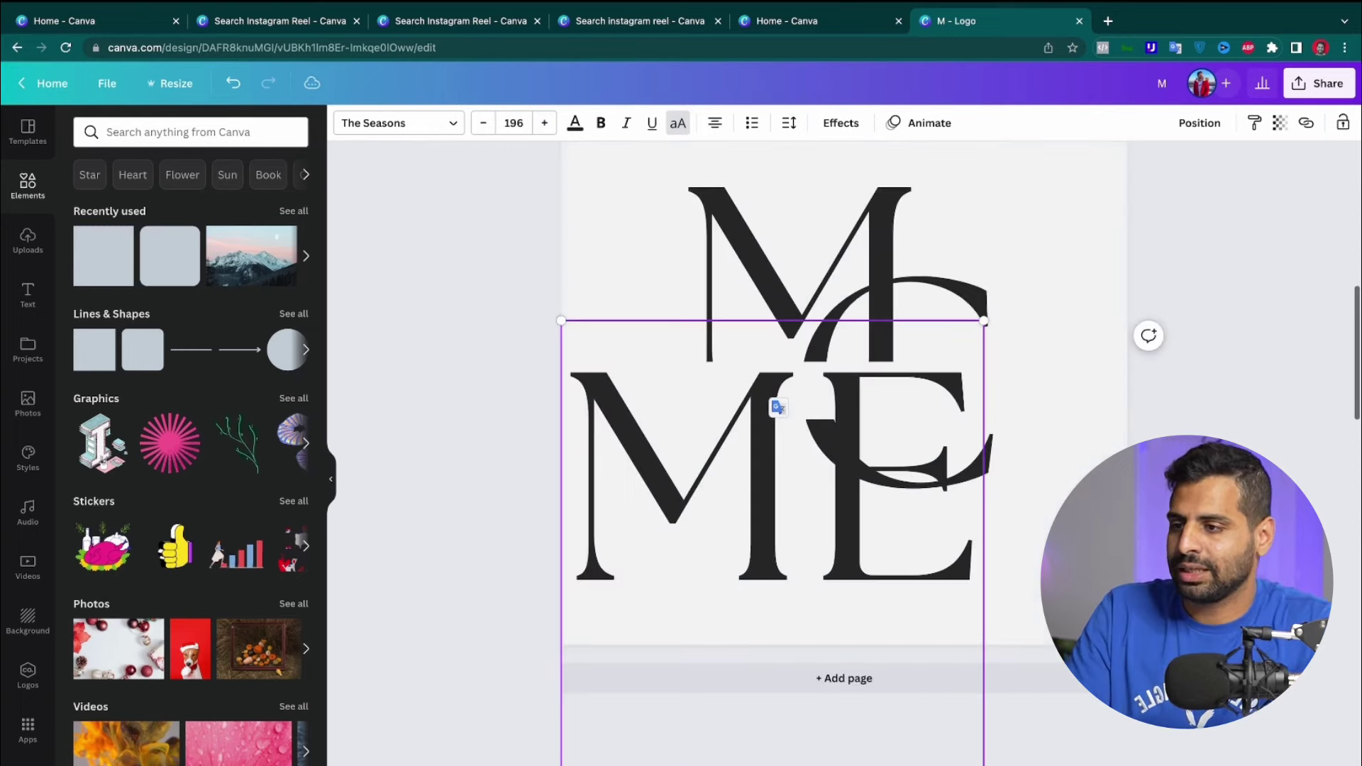
Set the font size of the whole MERRY CREATIVE text to 20
{"action": "key", "text": "ctrl+a"}
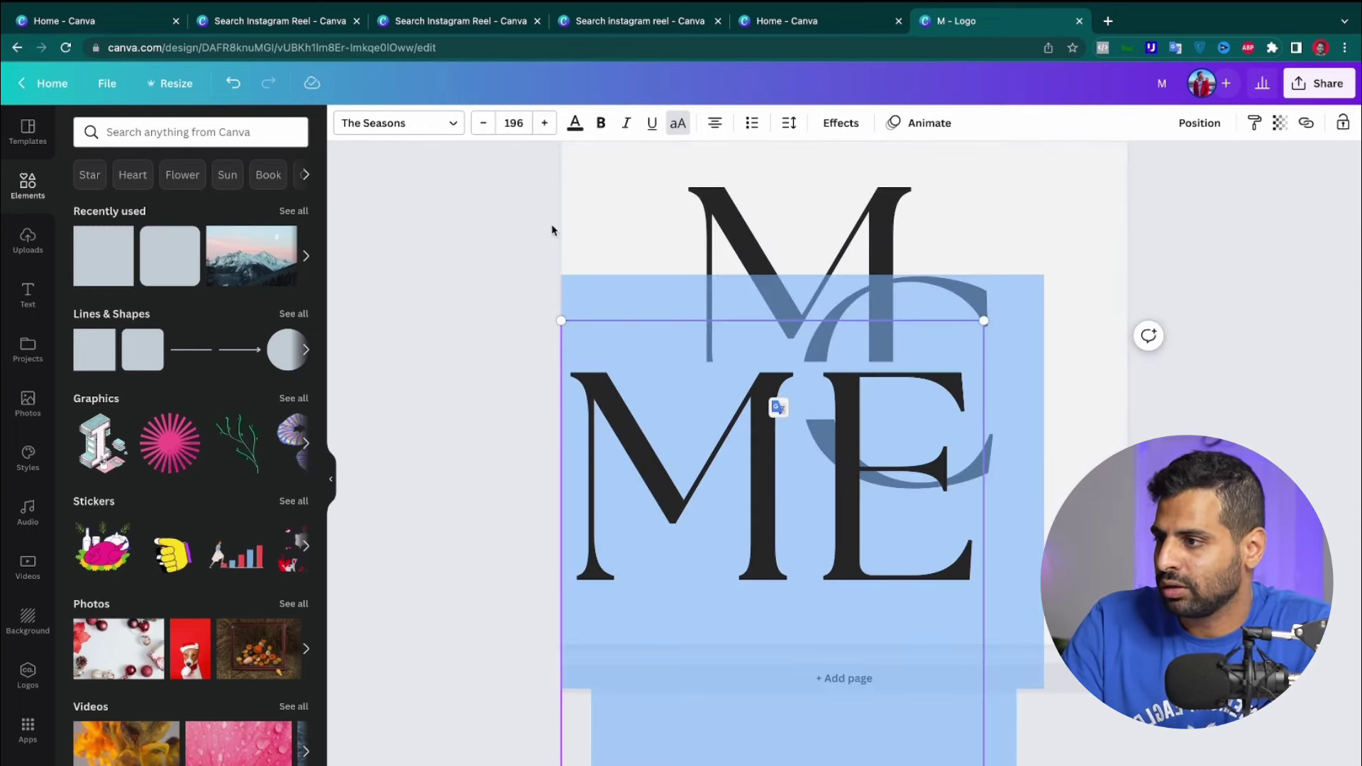
{"action": "left_click", "coordinate": [478, 133]}
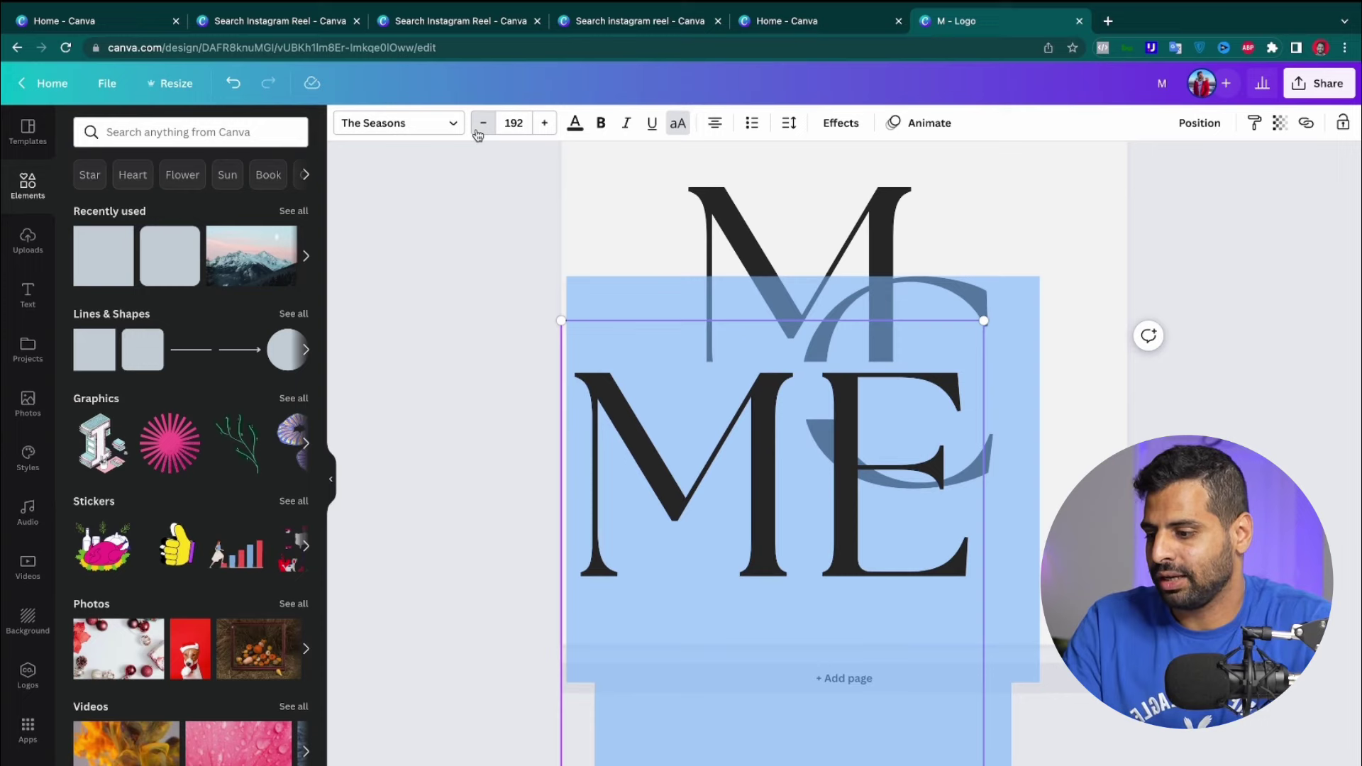
{"action": "left_click", "coordinate": [483, 123]}
{"action": "left_click", "coordinate": [513, 122]}
{"action": "type", "text": "20"}
{"action": "key", "text": "Return"}
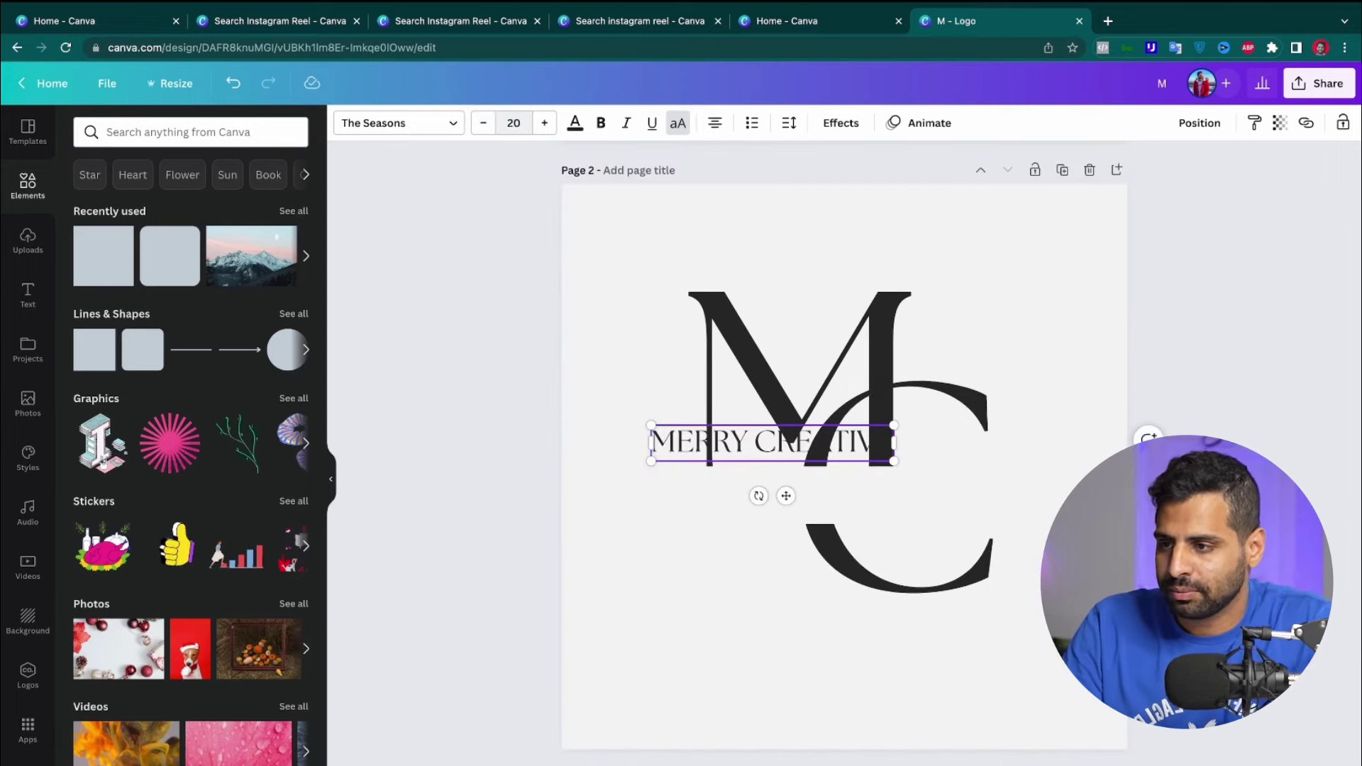
{"action": "left_click", "coordinate": [1029, 264]}
Move the MERRY CREATIVE text onto the bar and bring it forward in front of the bar
{"action": "left_click", "coordinate": [853, 443]}
{"action": "left_click_drag", "start_coordinate": [740, 447], "coordinate": [773, 508]}
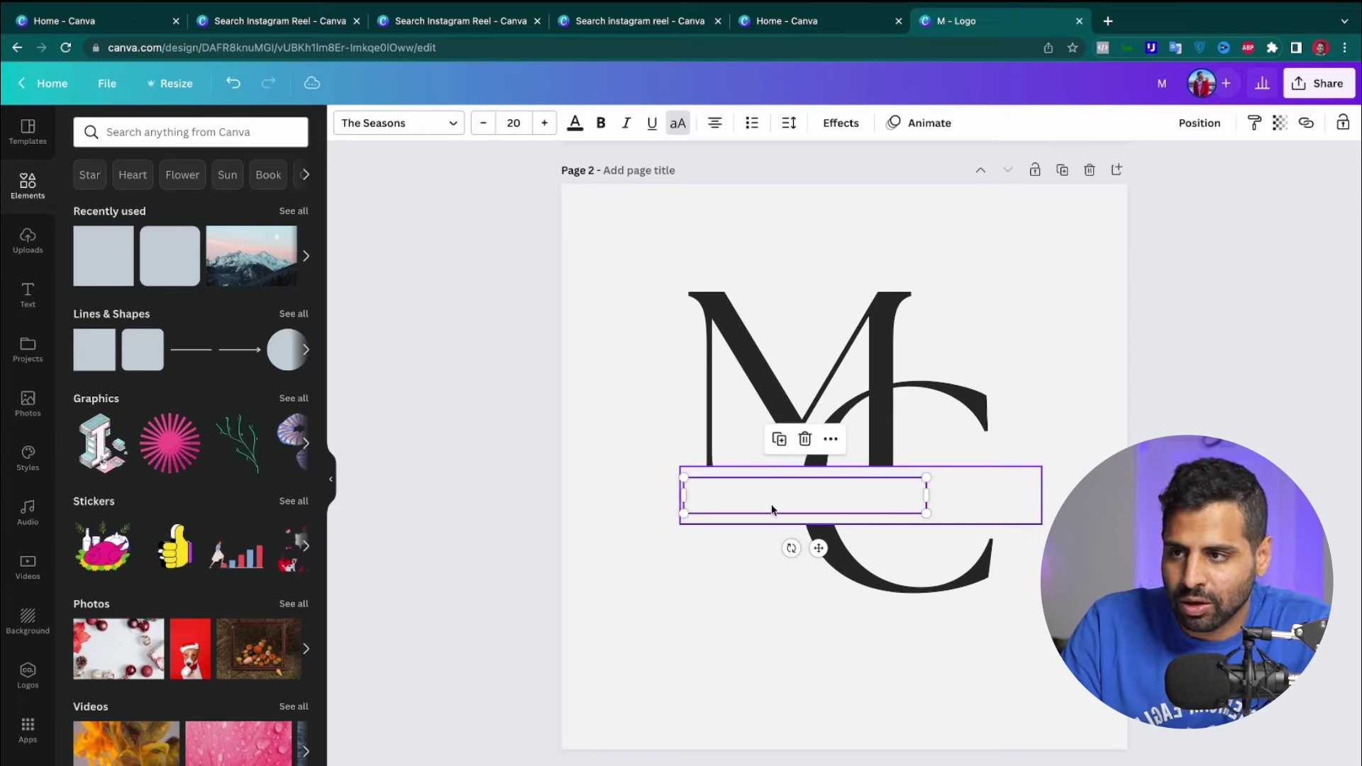
{"action": "left_click", "coordinate": [1206, 127]}
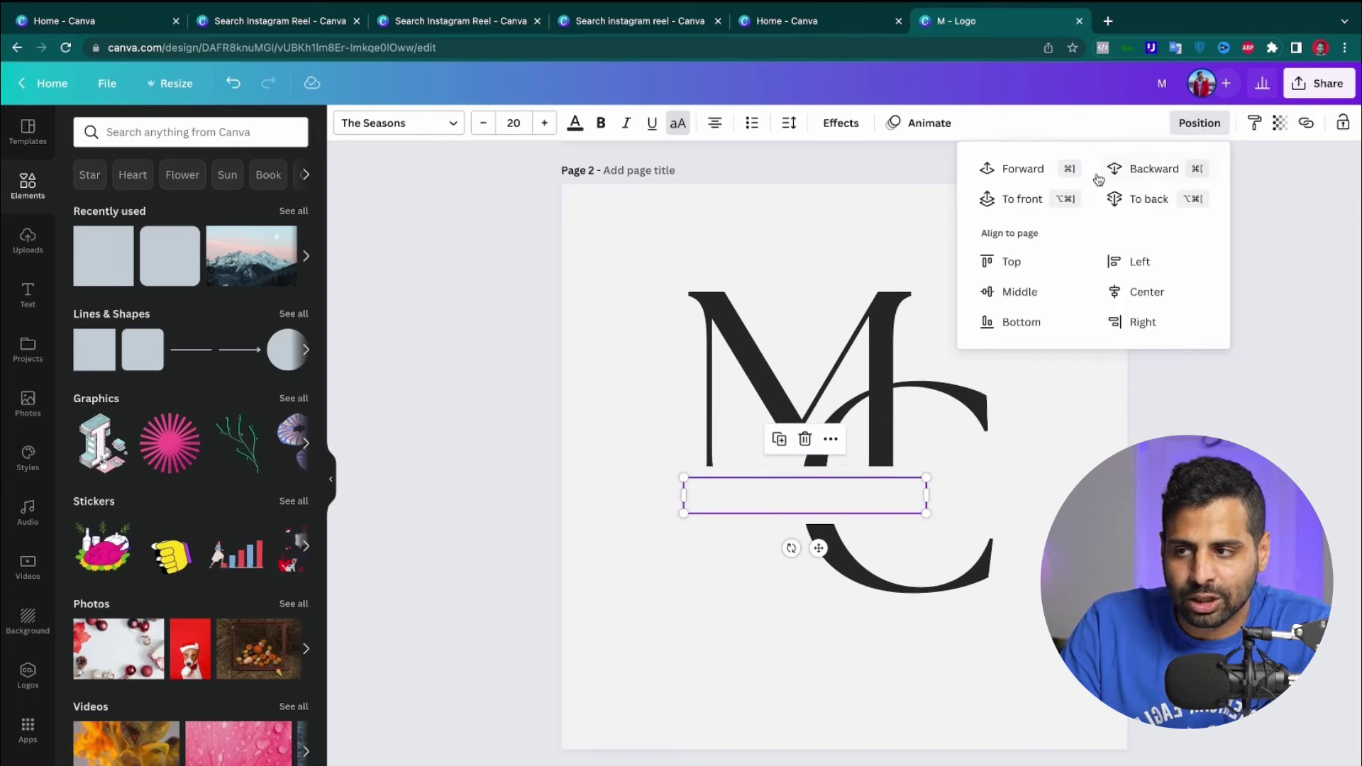
{"action": "left_click", "coordinate": [1032, 170]}
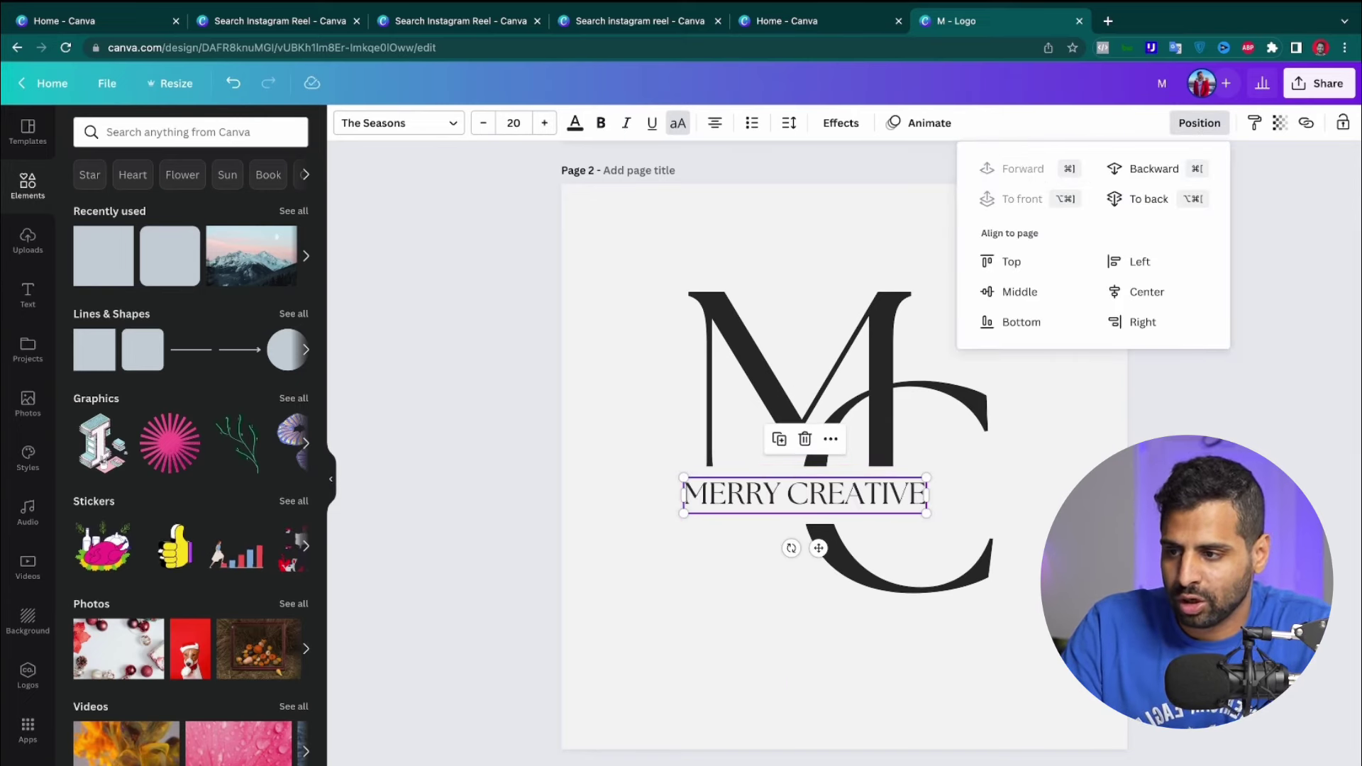
{"action": "left_click", "coordinate": [944, 485]}
{"action": "left_click", "coordinate": [923, 491]}
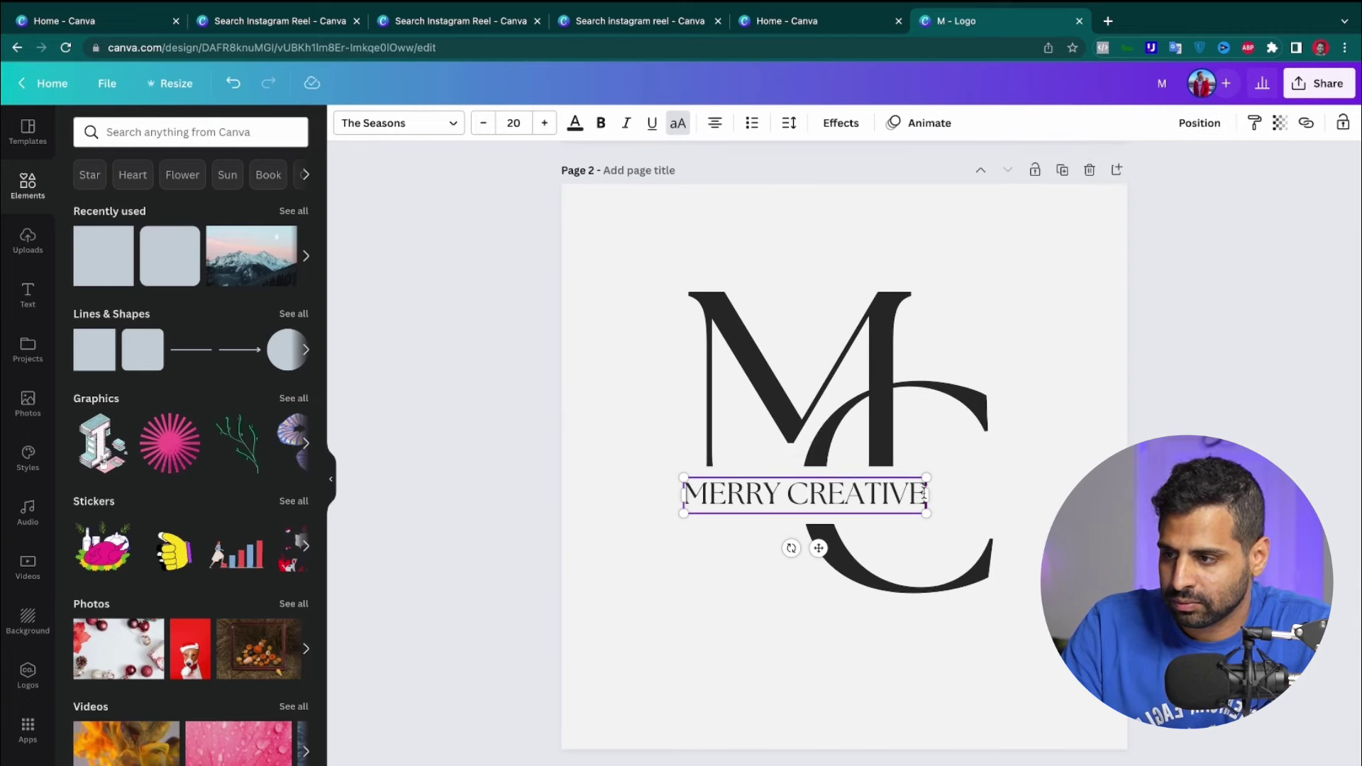
{"action": "left_click", "coordinate": [944, 490]}
Shift the MERRY CREATIVE text to the right along the bar and increase its font size to 24
{"action": "left_click_drag", "start_coordinate": [842, 493], "coordinate": [873, 493]}
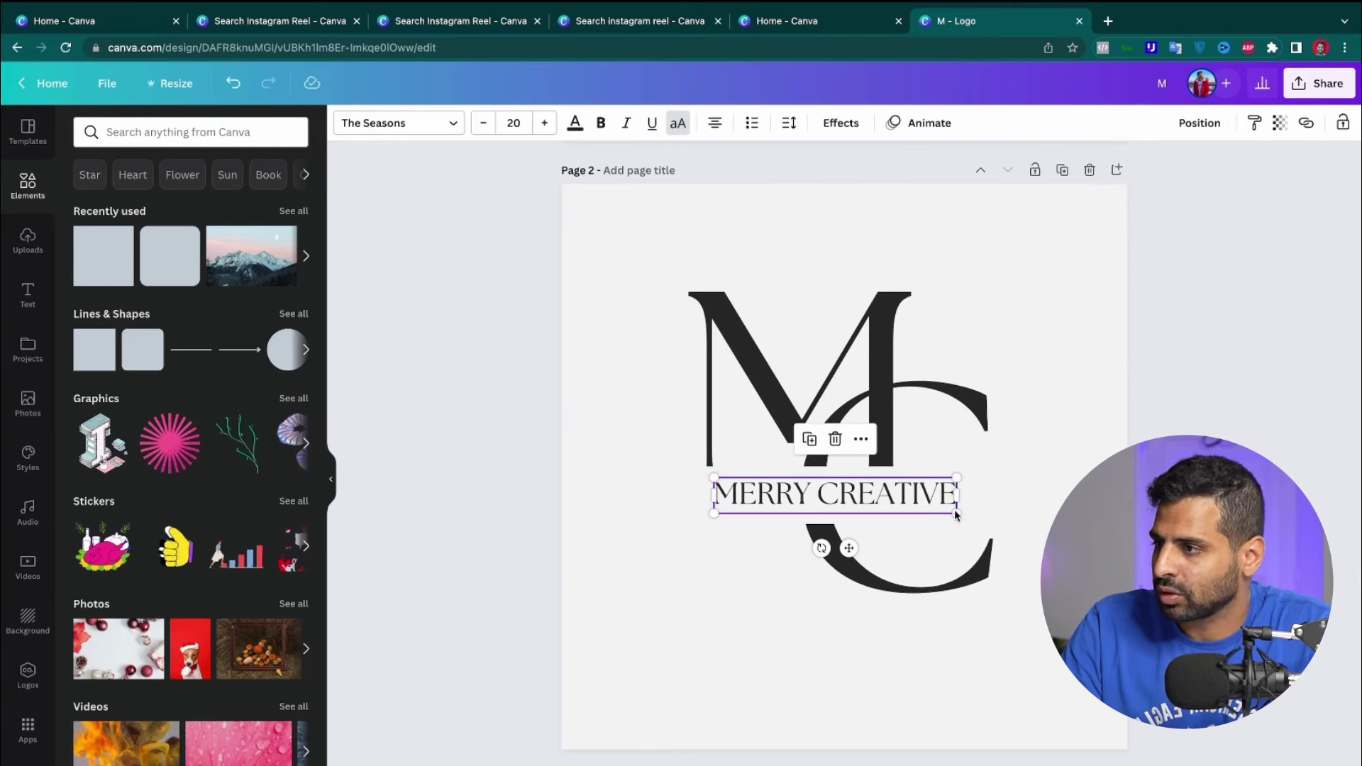
{"action": "left_click", "coordinate": [544, 123]}
{"action": "left_click", "coordinate": [544, 123]}
{"action": "left_click", "coordinate": [544, 123]}
{"action": "left_click", "coordinate": [544, 123]}
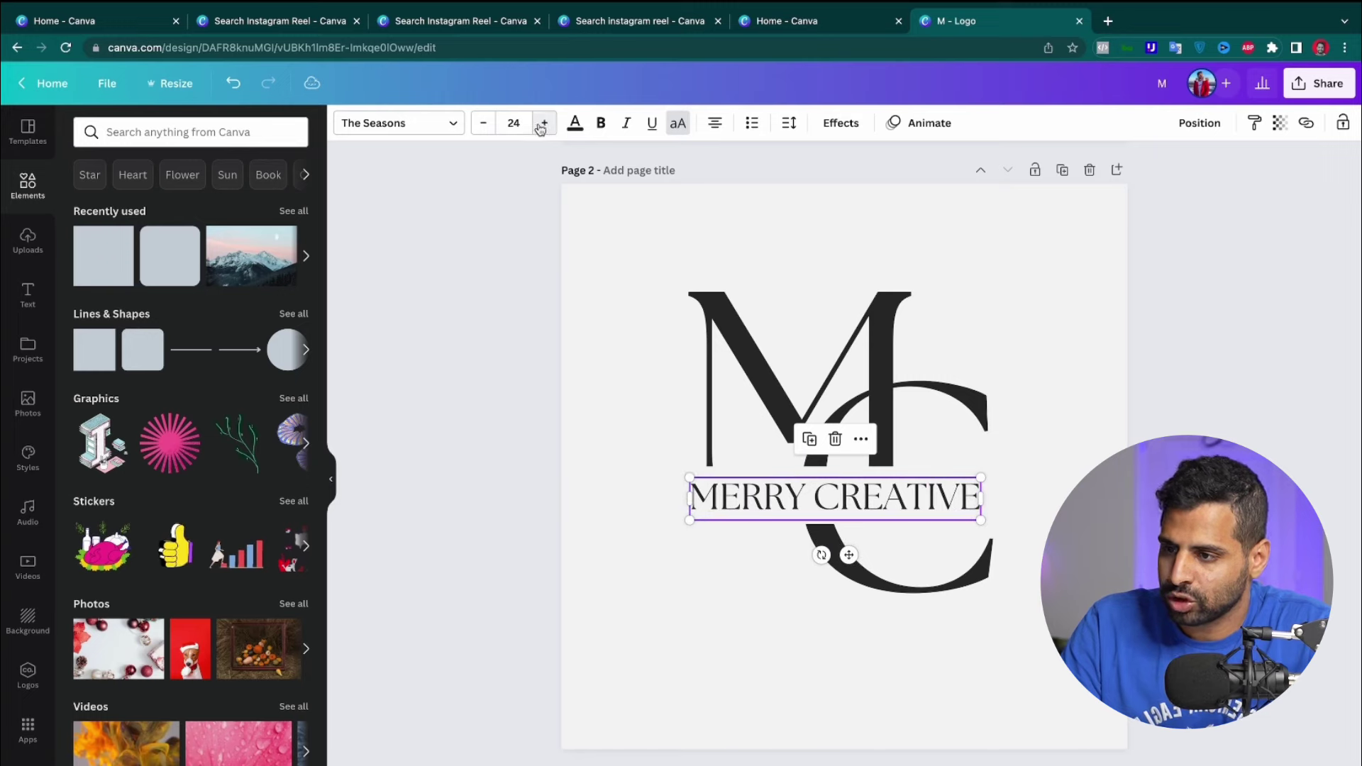
{"action": "left_click", "coordinate": [1177, 347]}
{"action": "left_click", "coordinate": [909, 530]}
{"action": "left_click_drag", "start_coordinate": [912, 499], "coordinate": [919, 496]}
Compare the logo with the original on page 1, and nudge the MERRY CREATIVE text to line up with the C's right edge
{"action": "scroll", "coordinate": [1090, 298], "scroll_direction": "up", "scroll_amount": 5}
{"action": "scroll", "coordinate": [1090, 296], "scroll_direction": "up", "scroll_amount": 4}
{"action": "right_click", "coordinate": [1090, 296]}
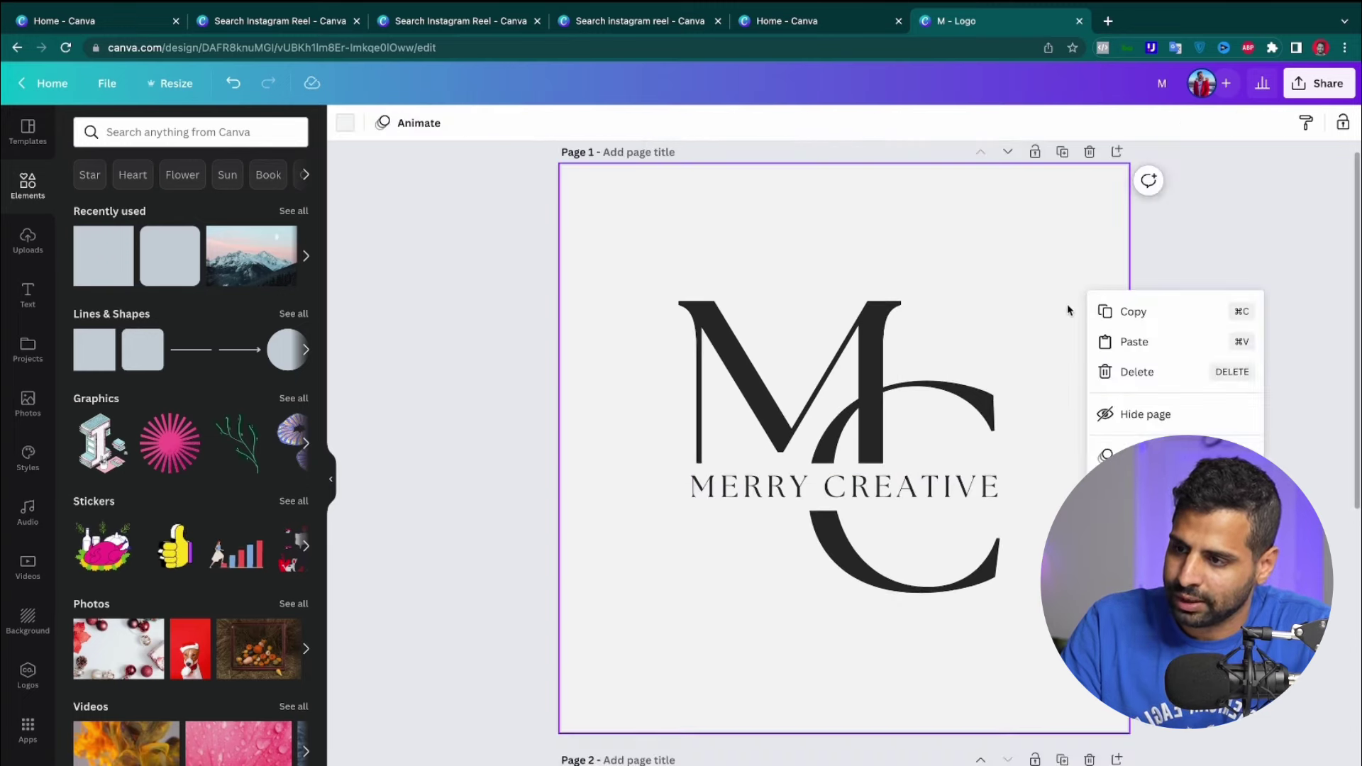
{"action": "left_click", "coordinate": [1027, 346]}
{"action": "scroll", "coordinate": [1010, 425], "scroll_direction": "down", "scroll_amount": 7}
{"action": "left_click", "coordinate": [957, 568]}
{"action": "left_click_drag", "start_coordinate": [996, 560], "coordinate": [1002, 559]}
{"action": "left_click", "coordinate": [1021, 557]}
{"action": "left_click", "coordinate": [738, 561]}
{"action": "left_click", "coordinate": [1138, 331]}
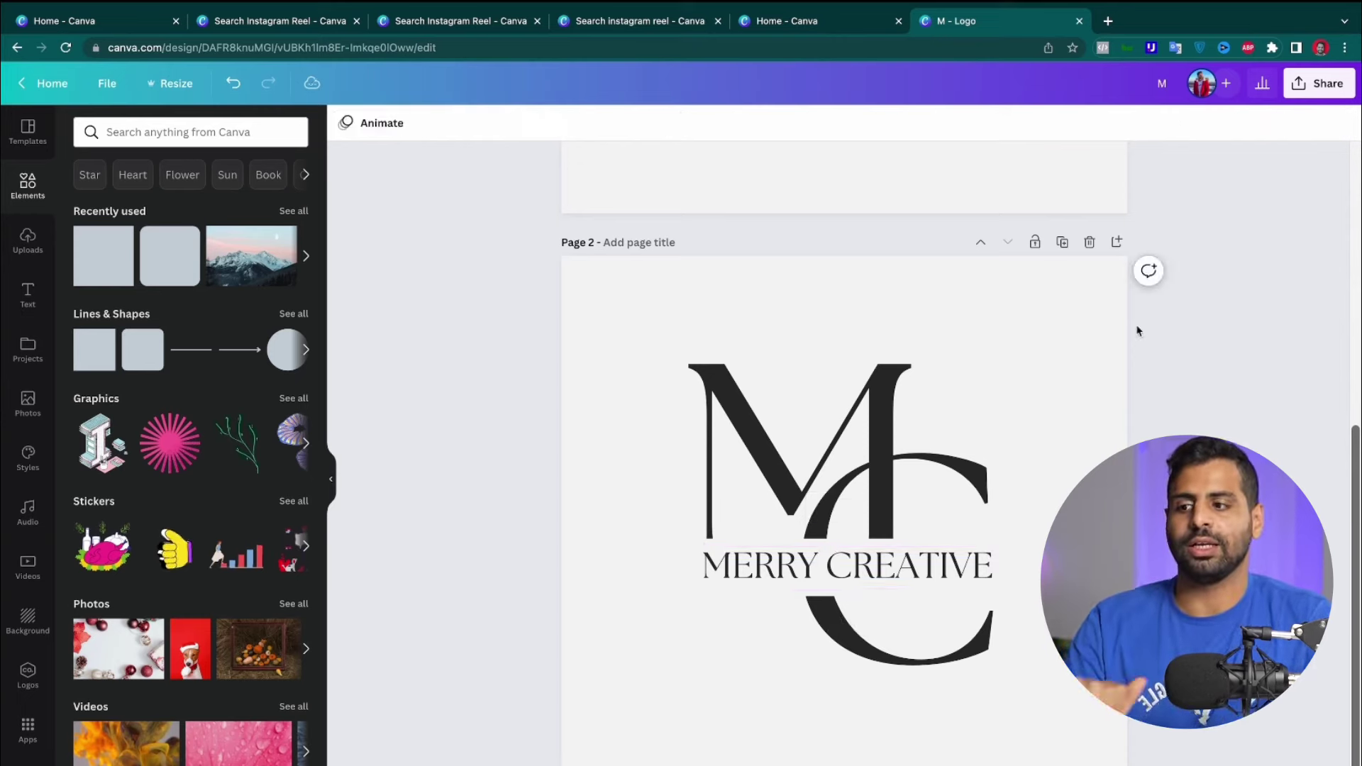
Overlap the C on the M at about the same height, and move the bar and MERRY CREATIVE text up across both letters
{"action": "left_click_drag", "start_coordinate": [845, 354], "coordinate": [836, 383]}
{"action": "left_click_drag", "start_coordinate": [988, 639], "coordinate": [961, 520]}
{"action": "left_click", "coordinate": [987, 580]}
{"action": "left_click", "coordinate": [1025, 597]}
{"action": "left_click", "coordinate": [941, 576]}
{"action": "left_click", "coordinate": [922, 569]}
{"action": "left_click_drag", "start_coordinate": [921, 569], "coordinate": [930, 522]}
{"action": "left_click", "coordinate": [1240, 393]}
{"action": "left_click", "coordinate": [897, 362]}
{"action": "left_click_drag", "start_coordinate": [867, 399], "coordinate": [821, 376]}
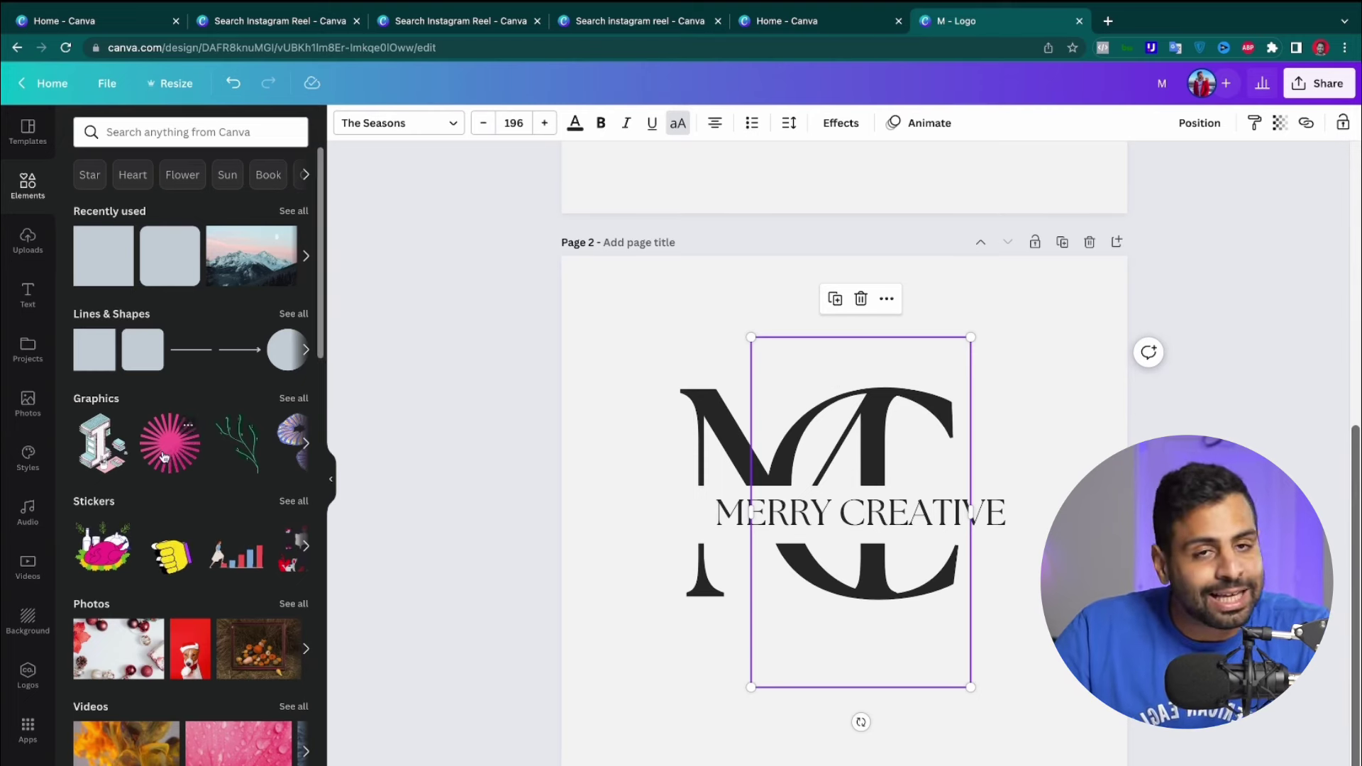
Search the elements for Star and browse the results for graphics that could decorate the logo
{"action": "scroll", "coordinate": [193, 429], "scroll_direction": "down", "scroll_amount": 7}
{"action": "scroll", "coordinate": [142, 283], "scroll_direction": "up", "scroll_amount": 7}
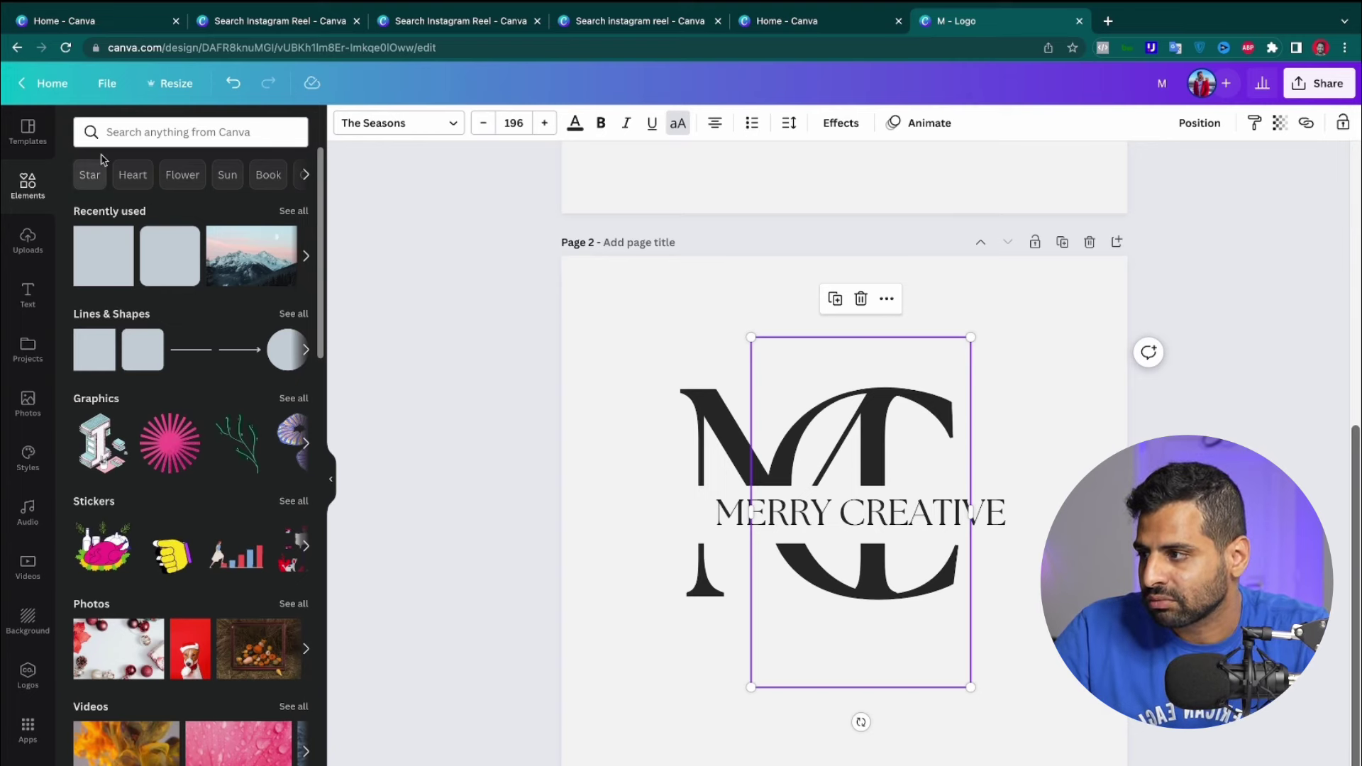
{"action": "left_click", "coordinate": [90, 175]}
{"action": "scroll", "coordinate": [294, 286], "scroll_direction": "down", "scroll_amount": 4}
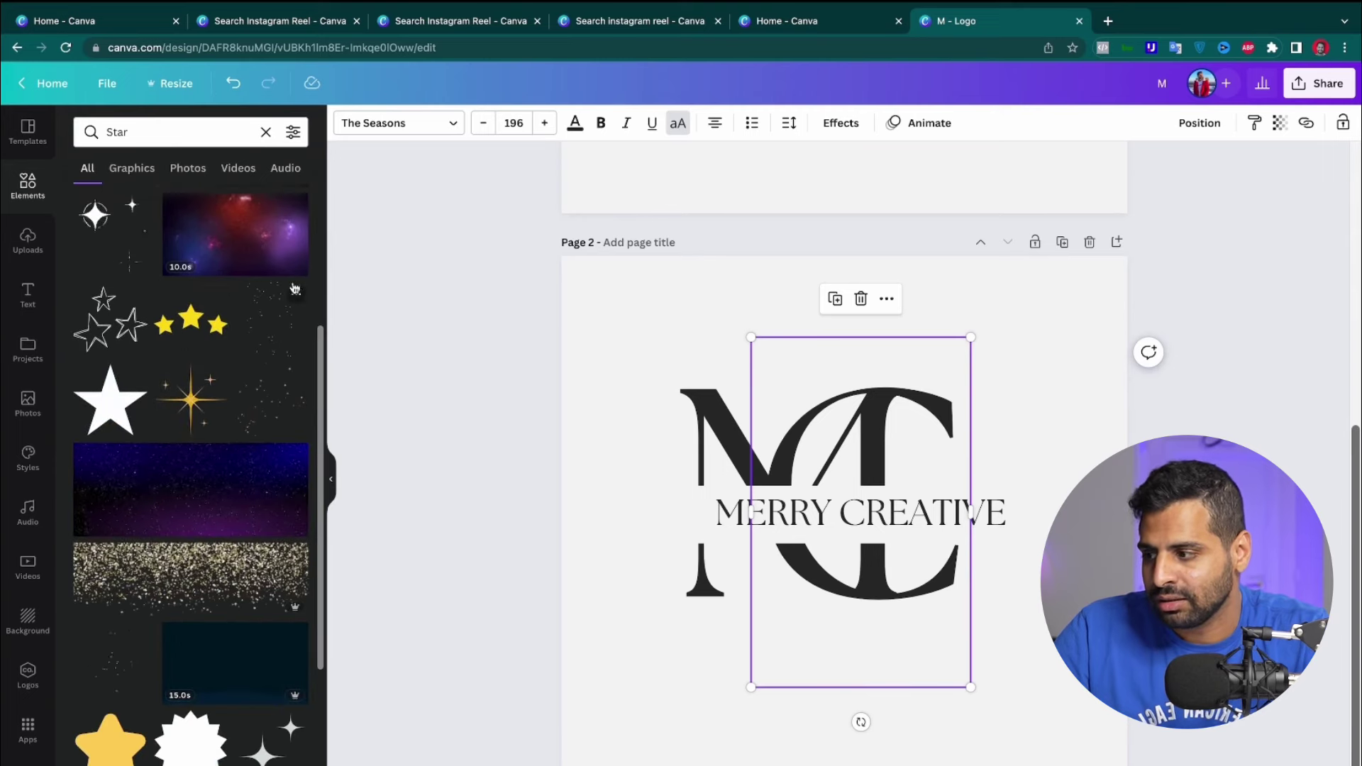
{"action": "scroll", "coordinate": [291, 293], "scroll_direction": "down", "scroll_amount": 5}
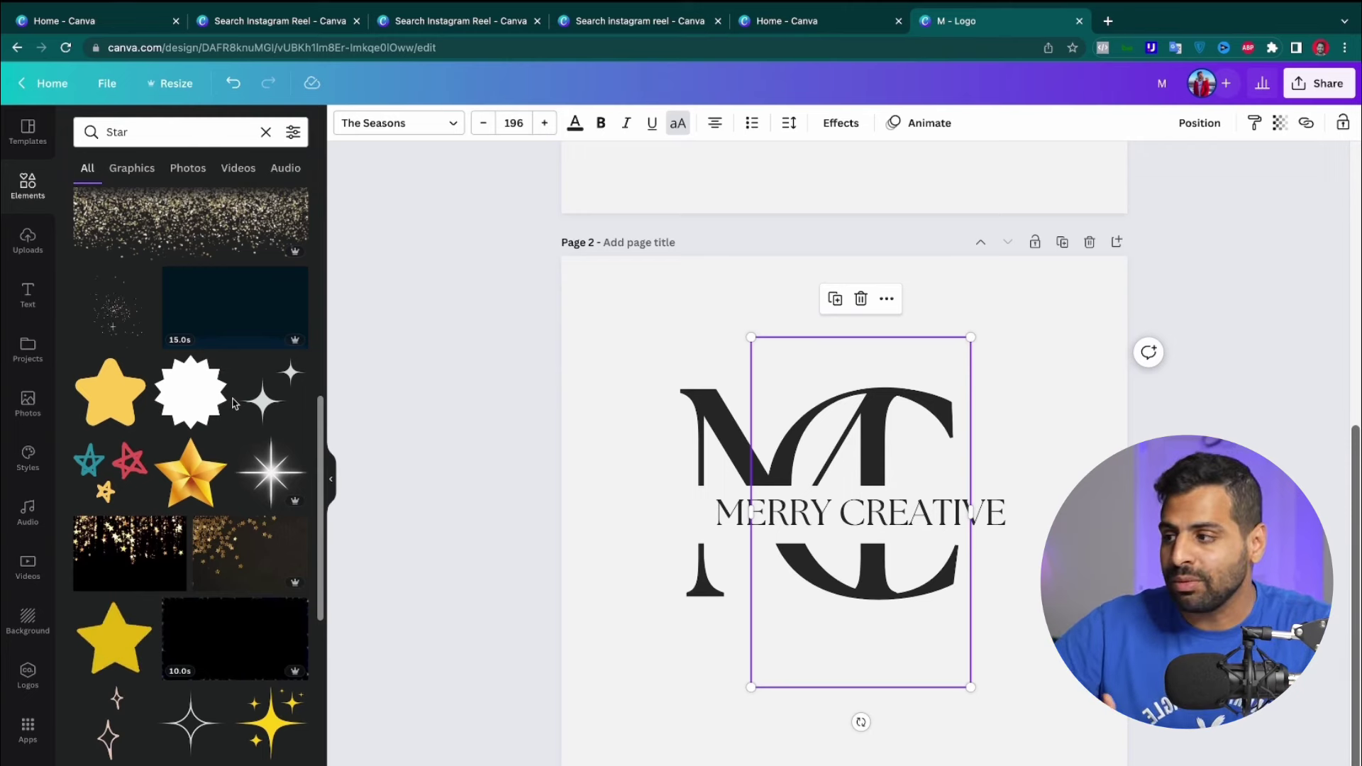
{"action": "scroll", "coordinate": [88, 356], "scroll_direction": "down", "scroll_amount": 3}
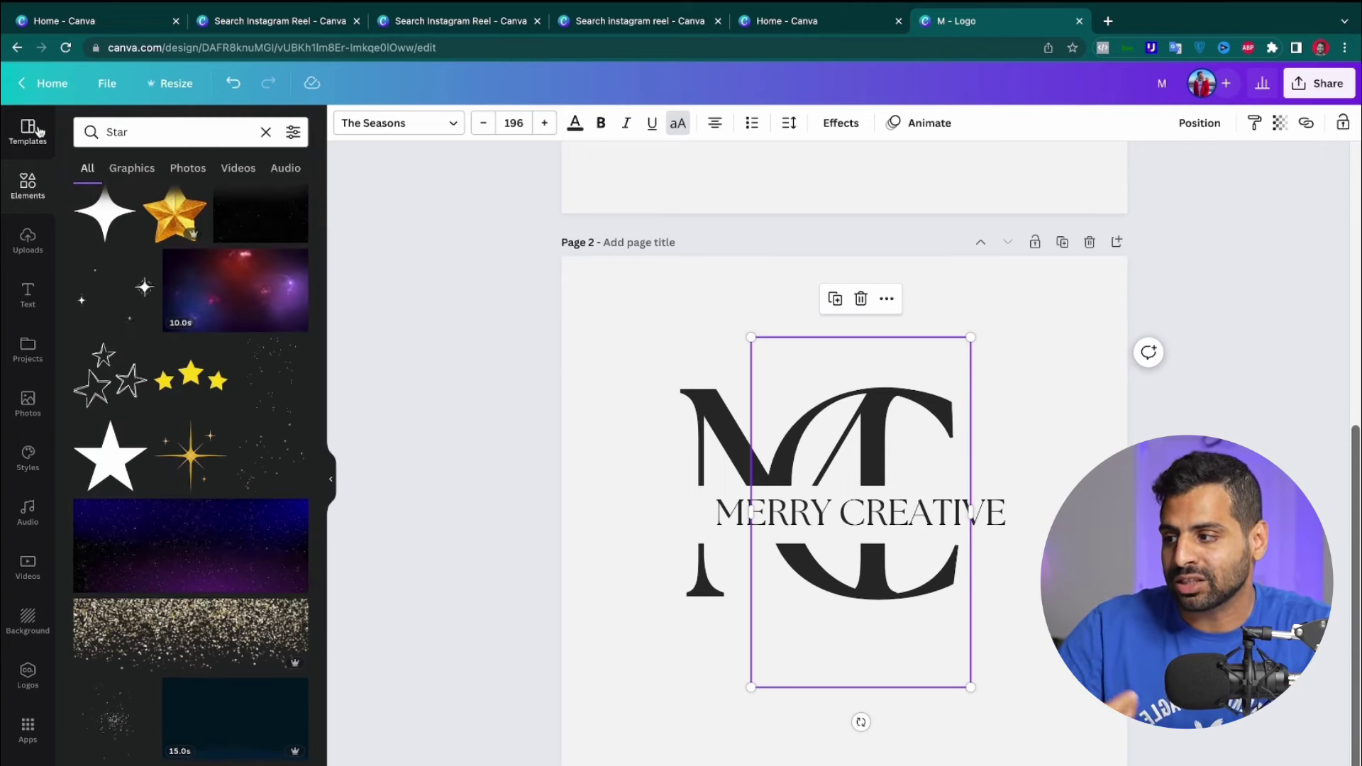
Return to the full list of logo templates, delete page 2 and clear all logo elements from page 1
{"action": "left_click", "coordinate": [27, 132]}
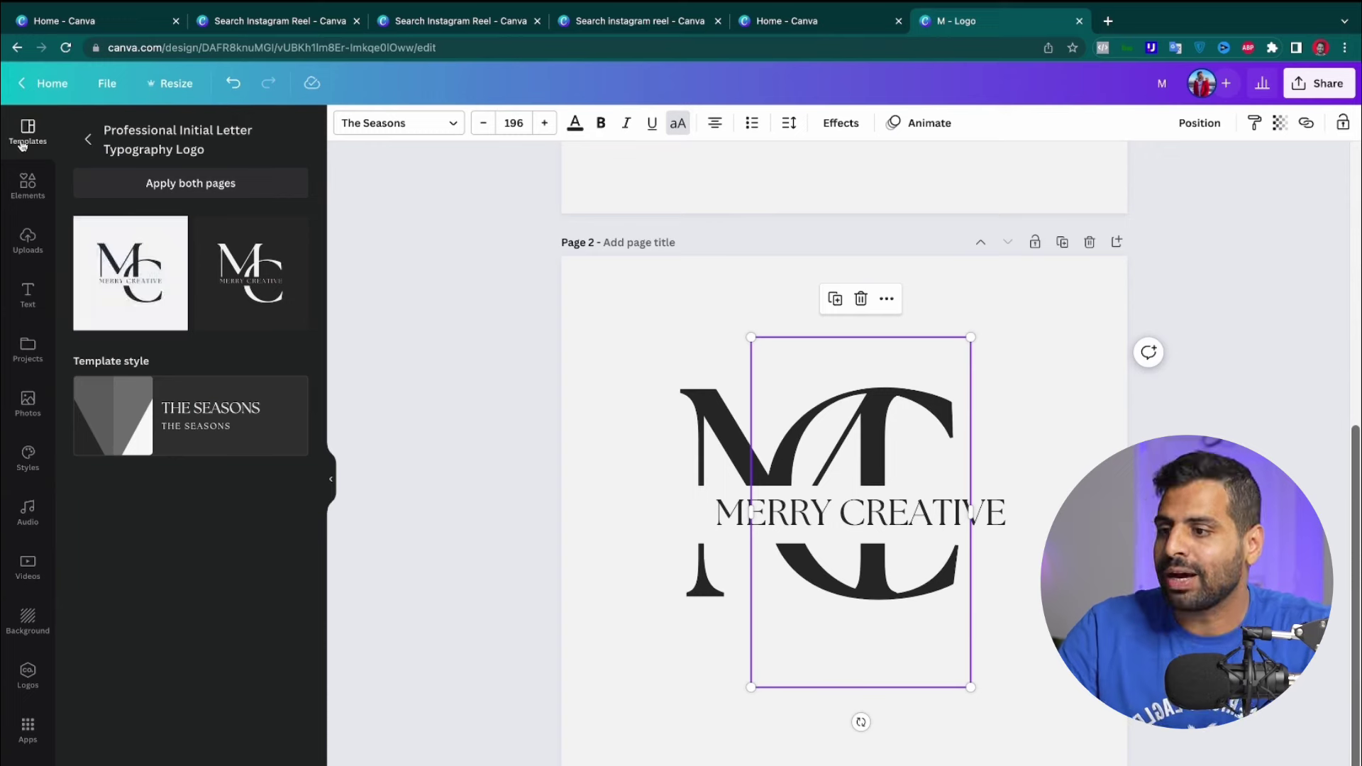
{"action": "left_click", "coordinate": [84, 140]}
{"action": "left_click", "coordinate": [1090, 243]}
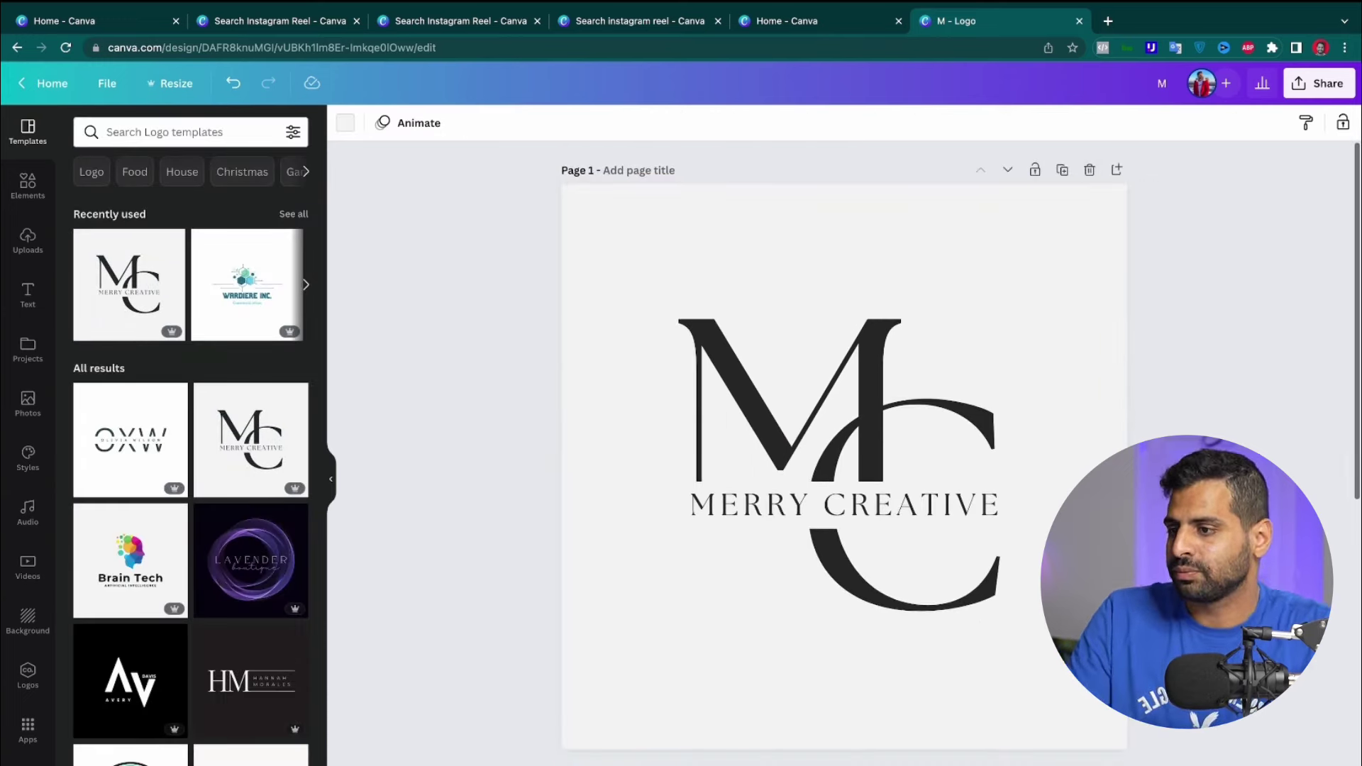
{"action": "key", "text": "ctrl+a"}
{"action": "key", "text": "Delete"}
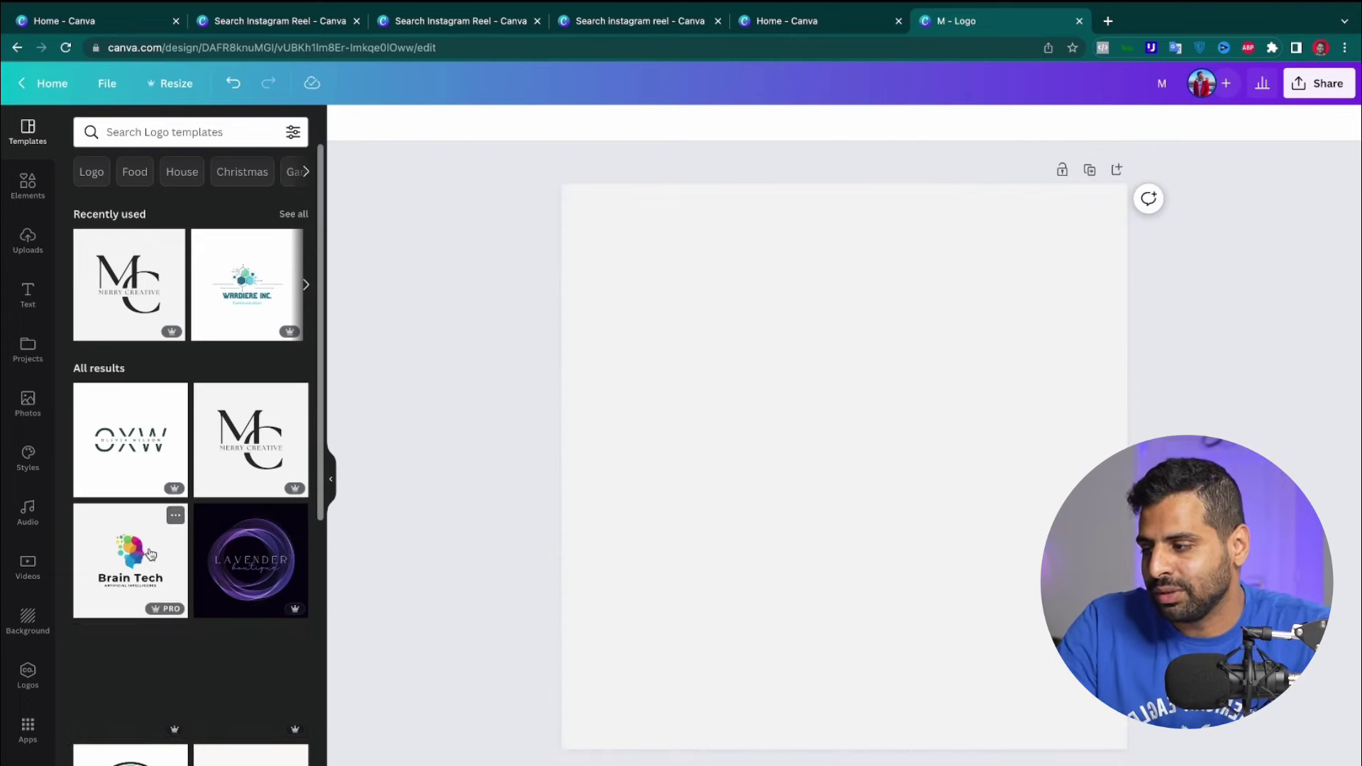
Browse the logo templates for another monogram design that can be rebuilt from scratch
{"action": "scroll", "coordinate": [266, 554], "scroll_direction": "down", "scroll_amount": 5}
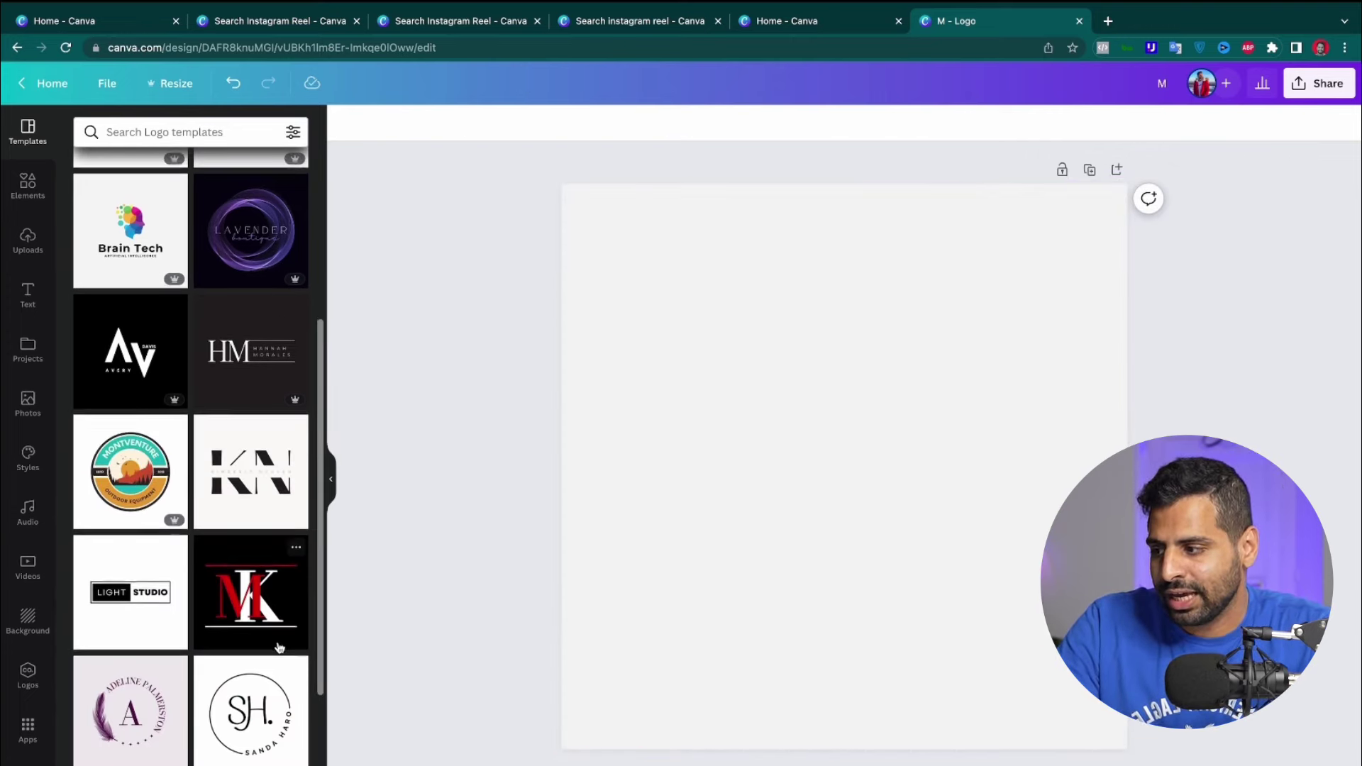
{"action": "scroll", "coordinate": [277, 647], "scroll_direction": "down", "scroll_amount": 8}
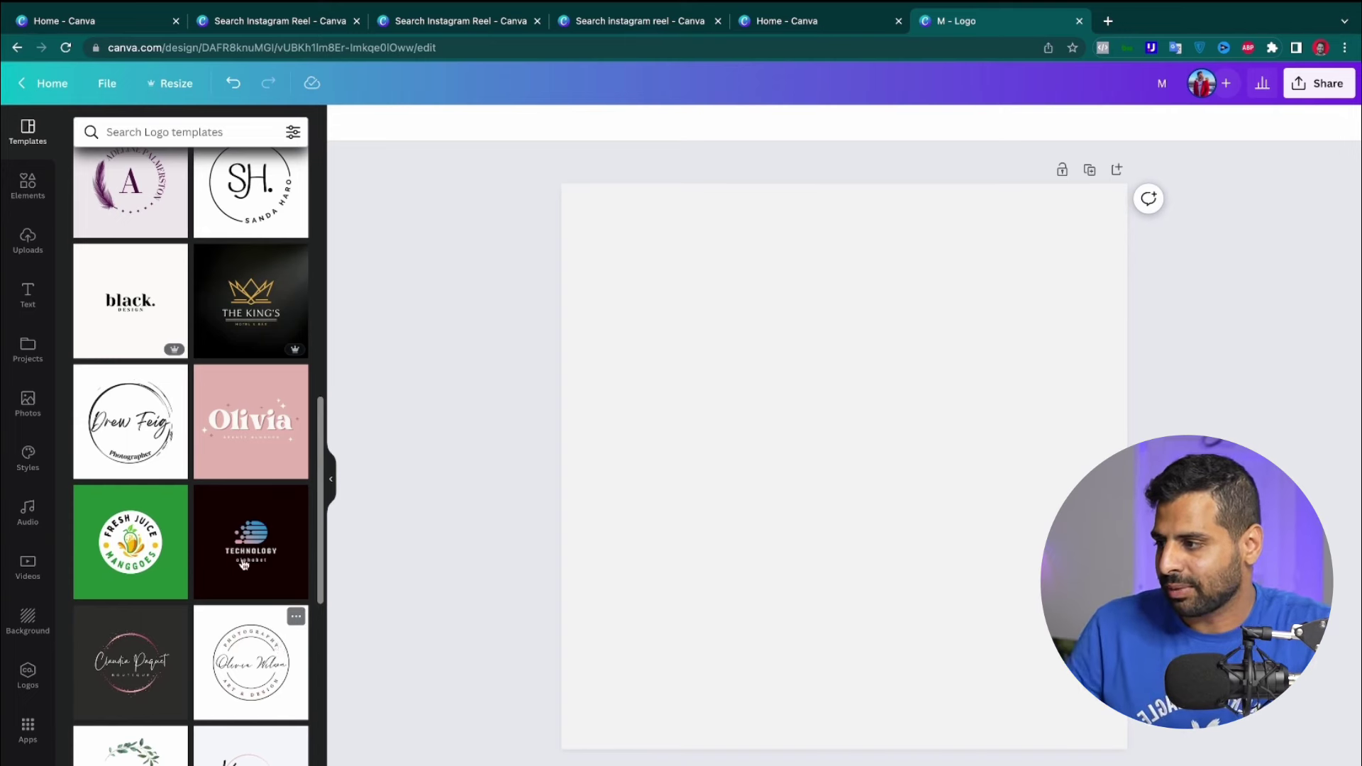
{"action": "scroll", "coordinate": [243, 564], "scroll_direction": "down", "scroll_amount": 2}
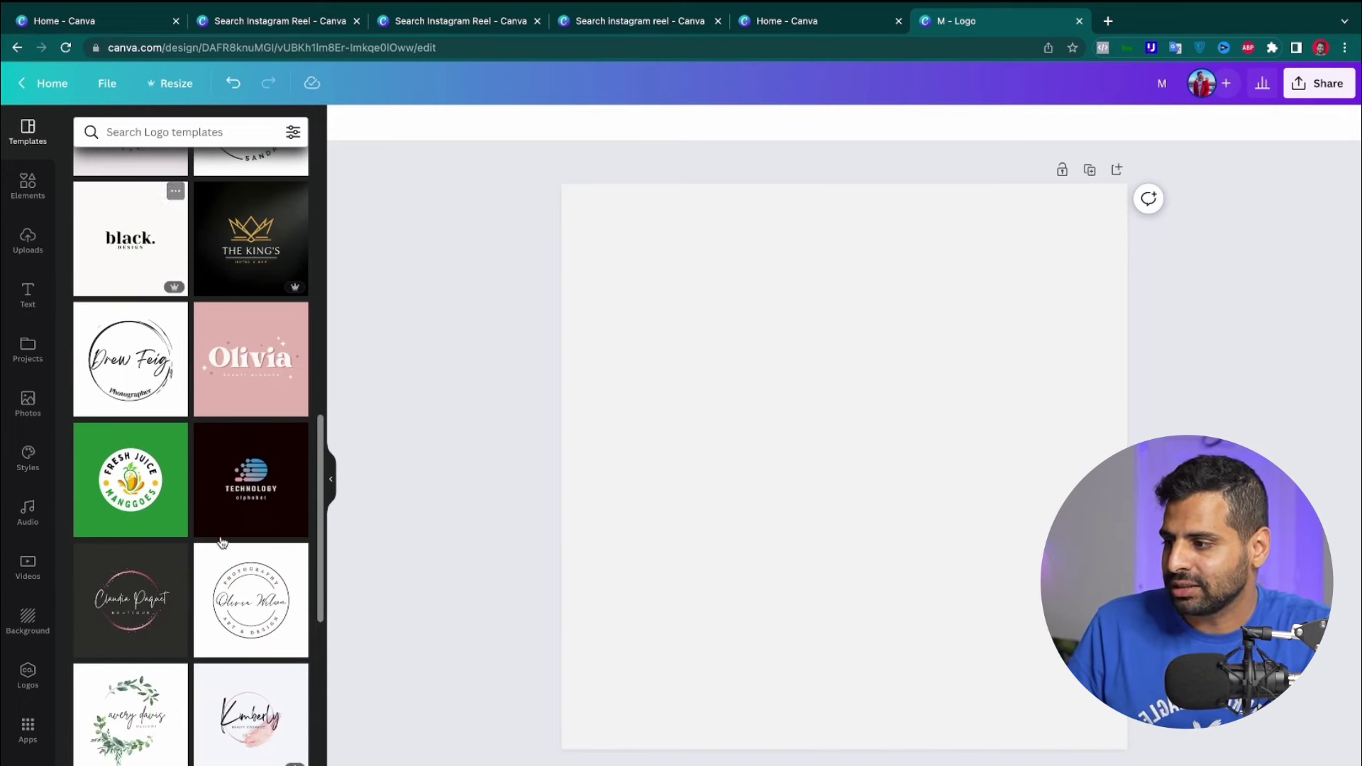
{"action": "scroll", "coordinate": [223, 561], "scroll_direction": "down", "scroll_amount": 3}
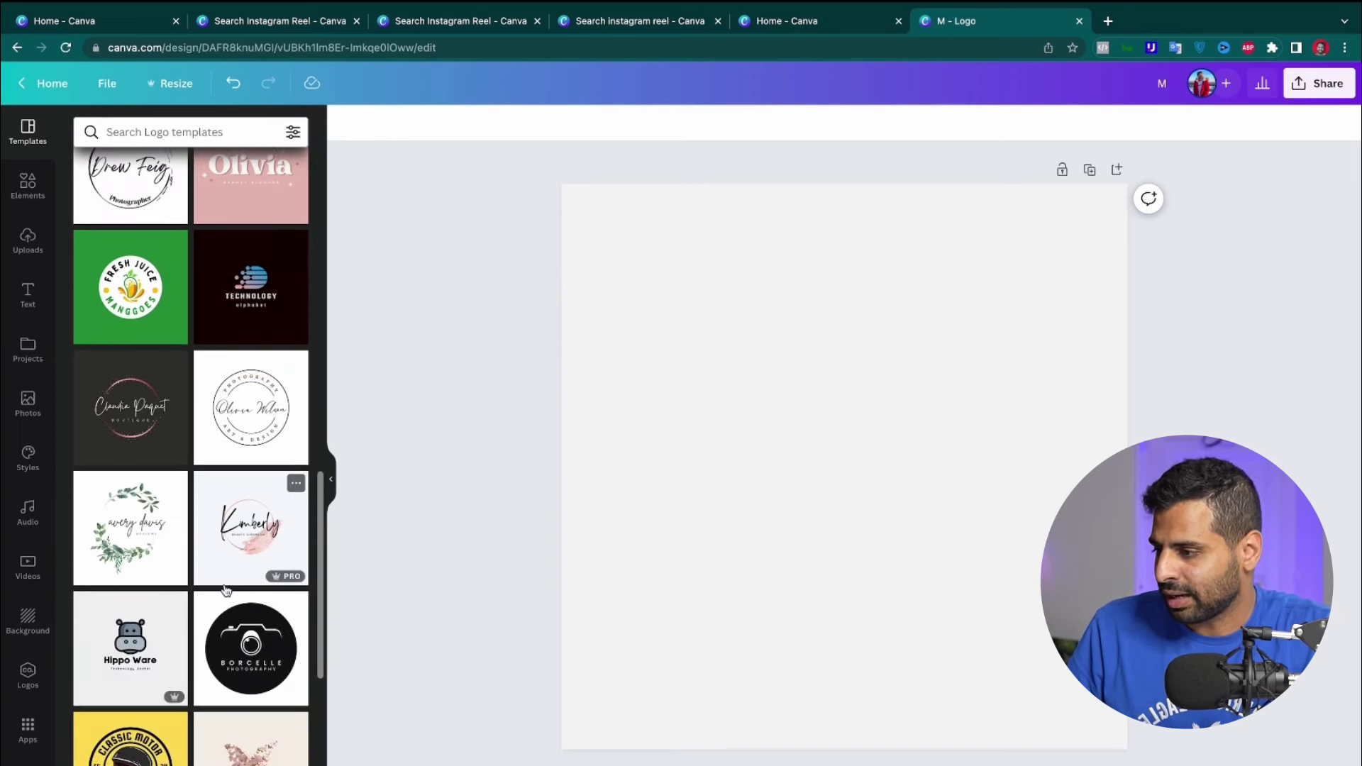
{"action": "scroll", "coordinate": [225, 590], "scroll_direction": "down", "scroll_amount": 5}
{"action": "scroll", "coordinate": [226, 590], "scroll_direction": "down", "scroll_amount": 8}
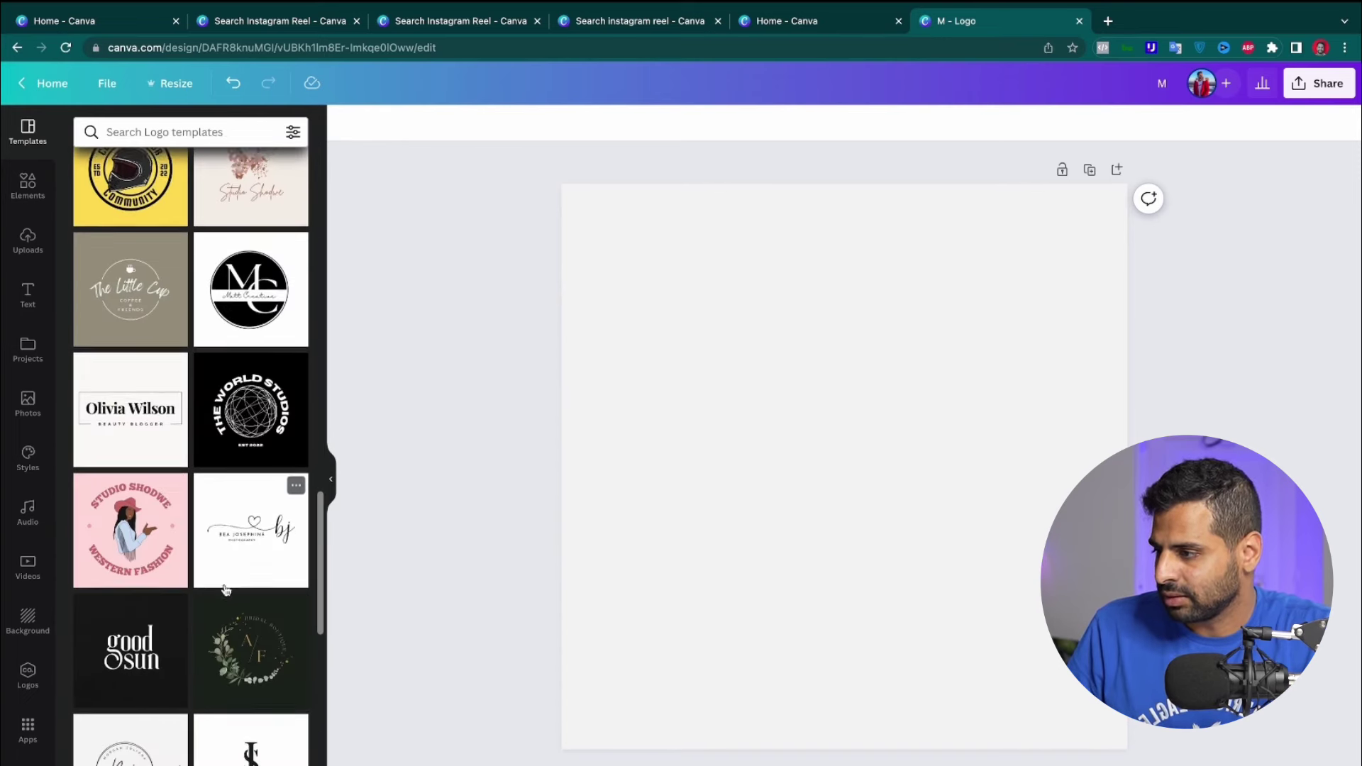
{"action": "scroll", "coordinate": [226, 590], "scroll_direction": "down", "scroll_amount": 8}
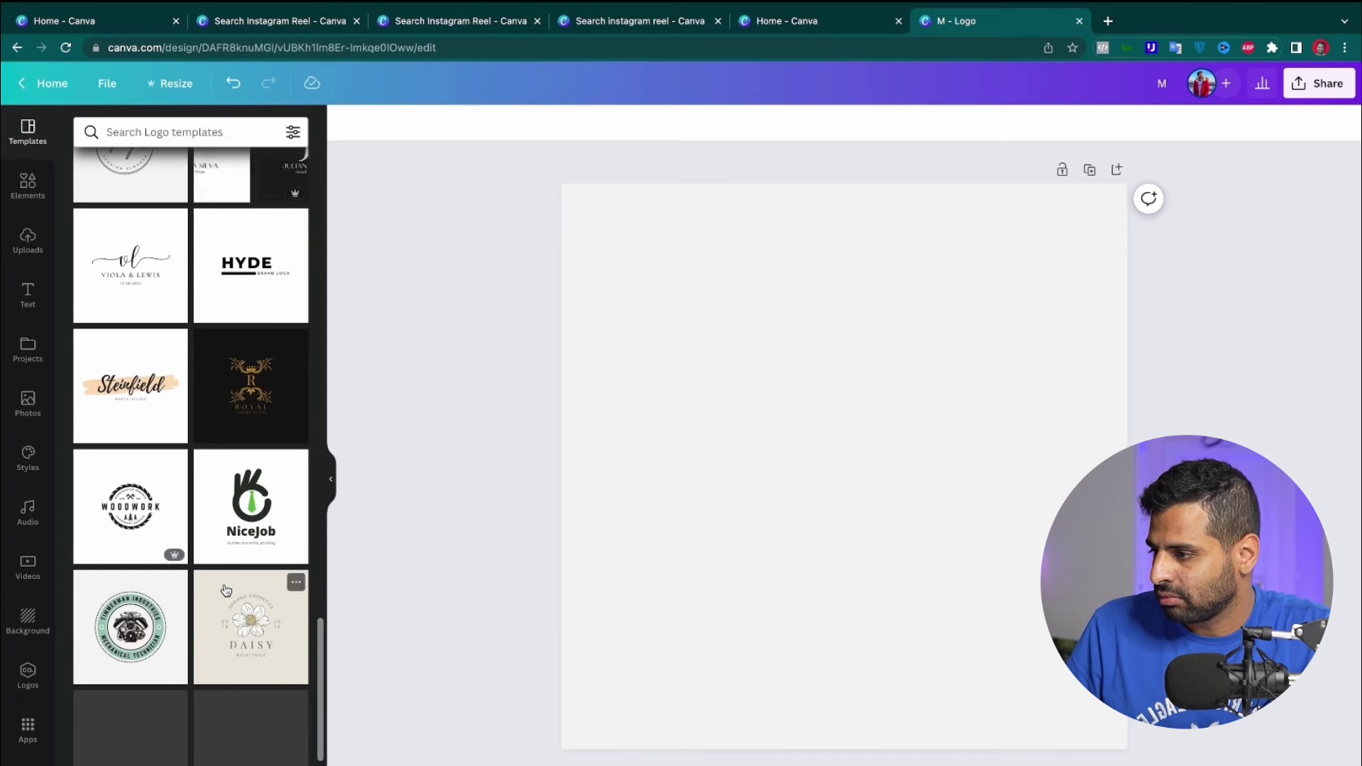
{"action": "scroll", "coordinate": [225, 590], "scroll_direction": "down", "scroll_amount": 1}
{"action": "scroll", "coordinate": [226, 590], "scroll_direction": "down", "scroll_amount": 4}
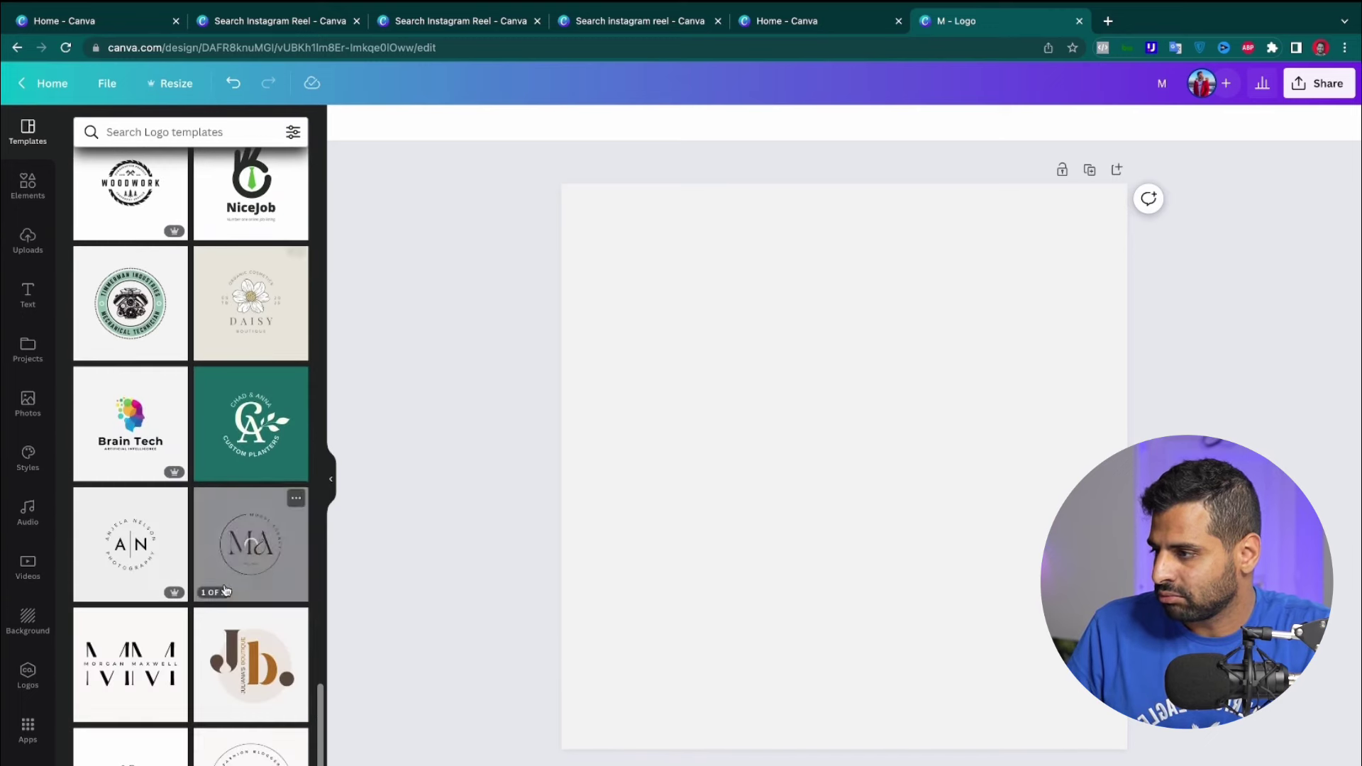
{"action": "scroll", "coordinate": [225, 590], "scroll_direction": "down", "scroll_amount": 2}
{"action": "scroll", "coordinate": [225, 590], "scroll_direction": "down", "scroll_amount": 8}
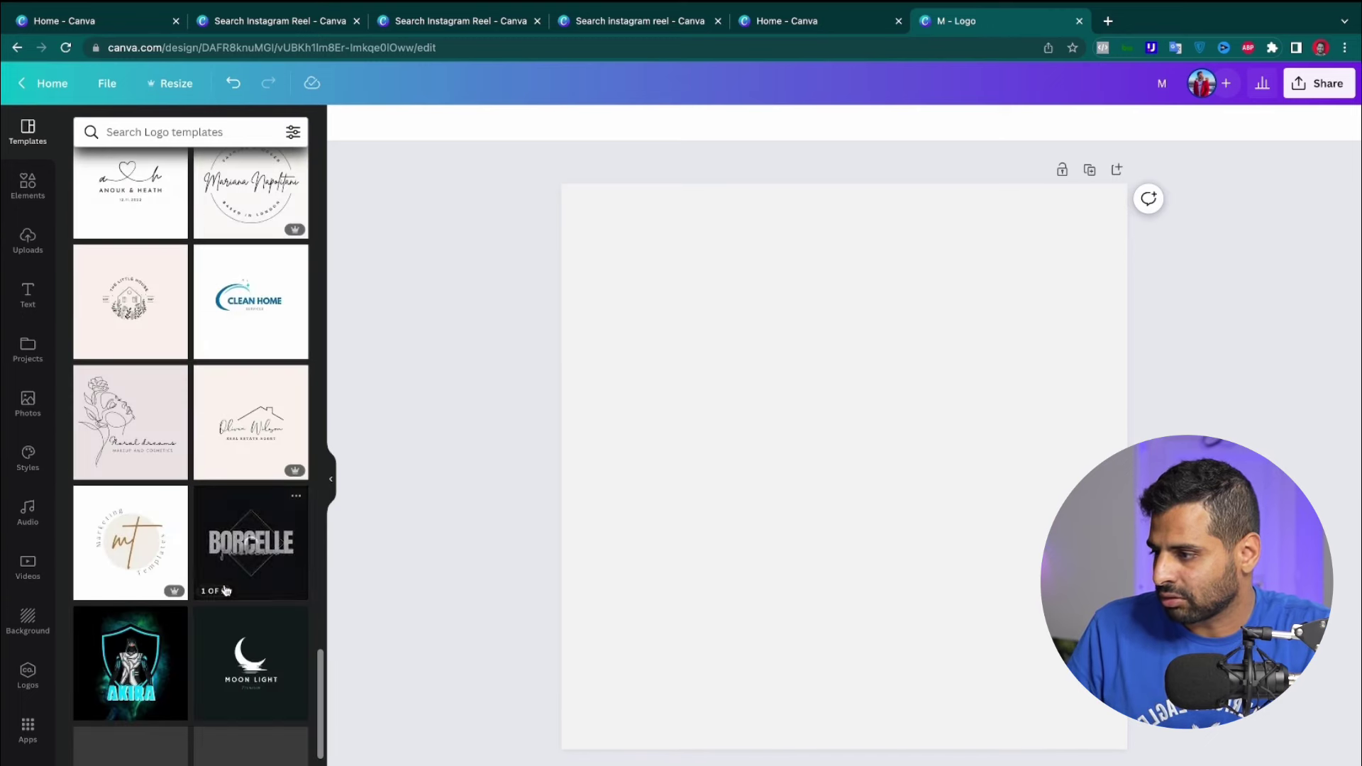
{"action": "scroll", "coordinate": [225, 590], "scroll_direction": "down", "scroll_amount": 8}
{"action": "scroll", "coordinate": [225, 591], "scroll_direction": "down", "scroll_amount": 3}
{"action": "scroll", "coordinate": [226, 590], "scroll_direction": "down", "scroll_amount": 8}
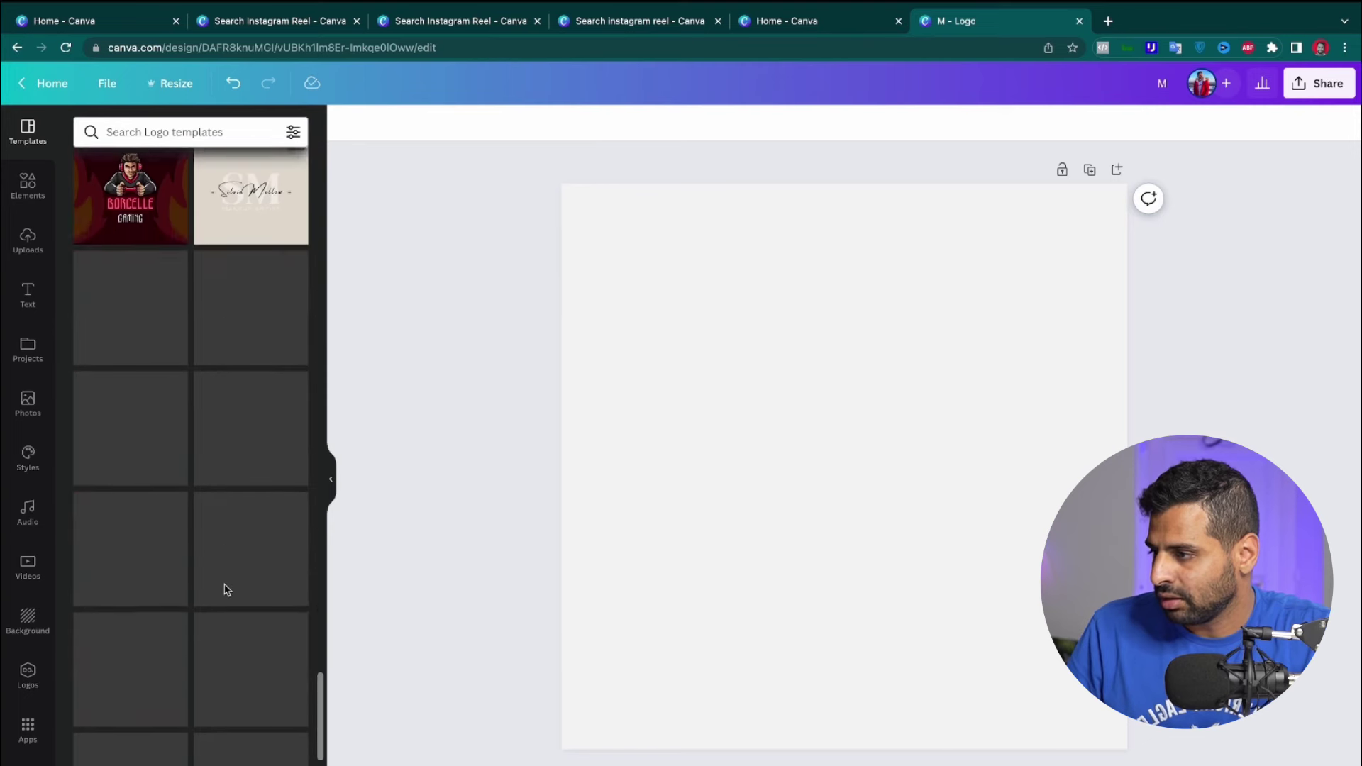
{"action": "scroll", "coordinate": [225, 590], "scroll_direction": "up", "scroll_amount": 7}
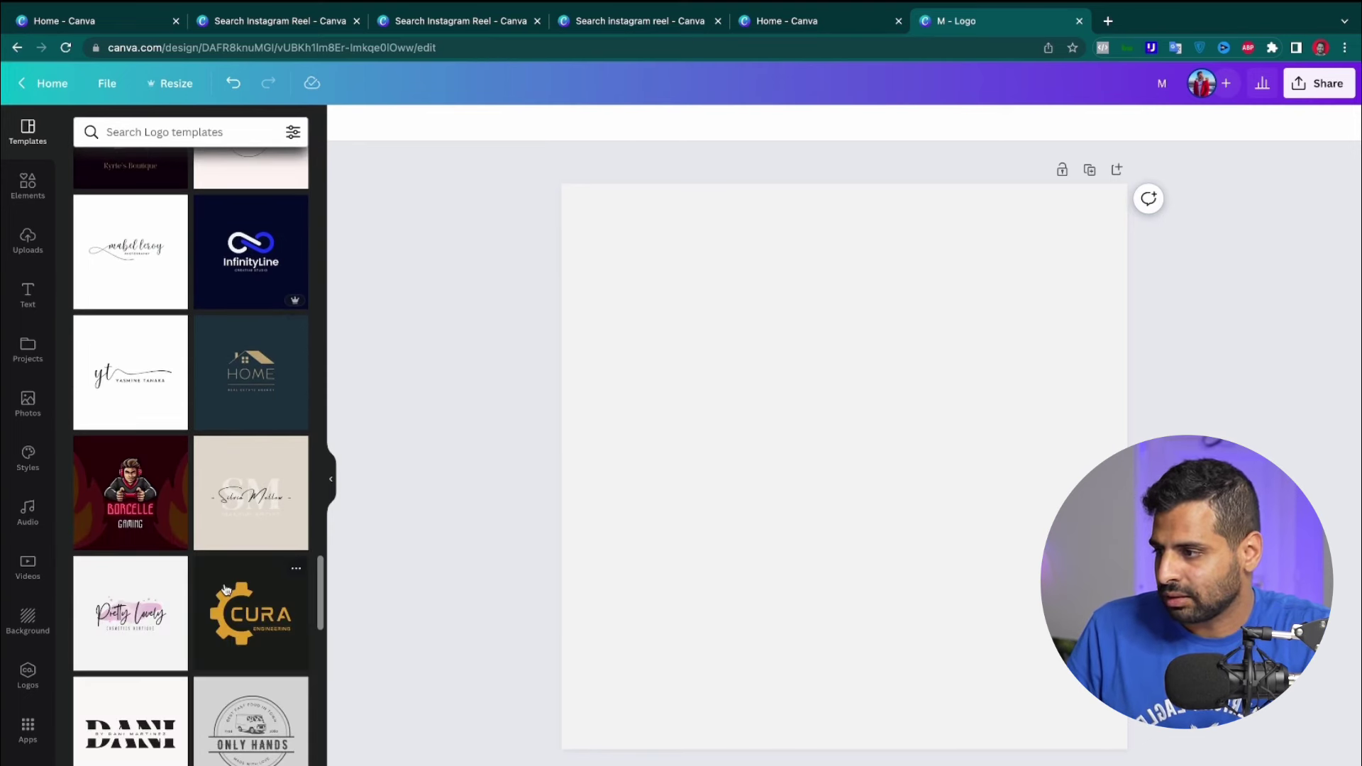
{"action": "scroll", "coordinate": [278, 536], "scroll_direction": "up", "scroll_amount": 4}
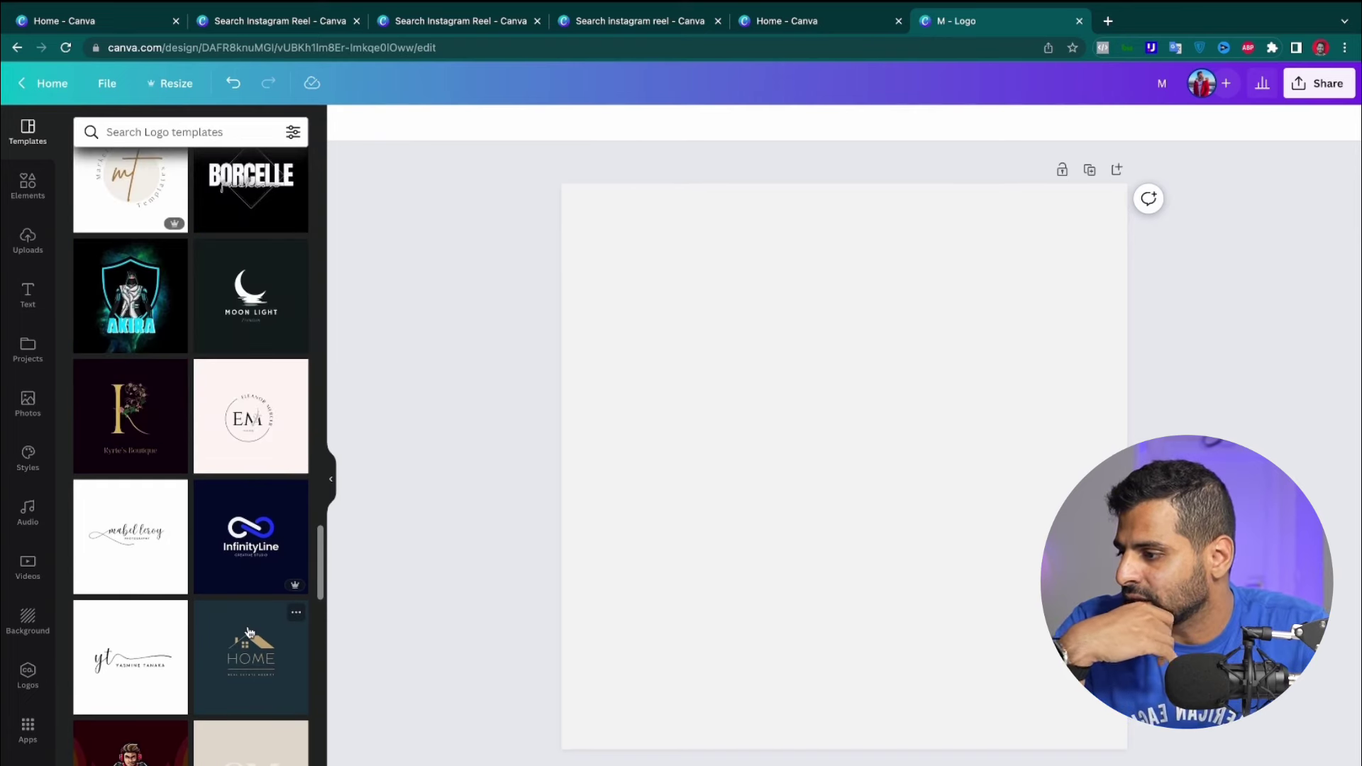
{"action": "scroll", "coordinate": [249, 631], "scroll_direction": "up", "scroll_amount": 8}
{"action": "scroll", "coordinate": [246, 631], "scroll_direction": "up", "scroll_amount": 10}
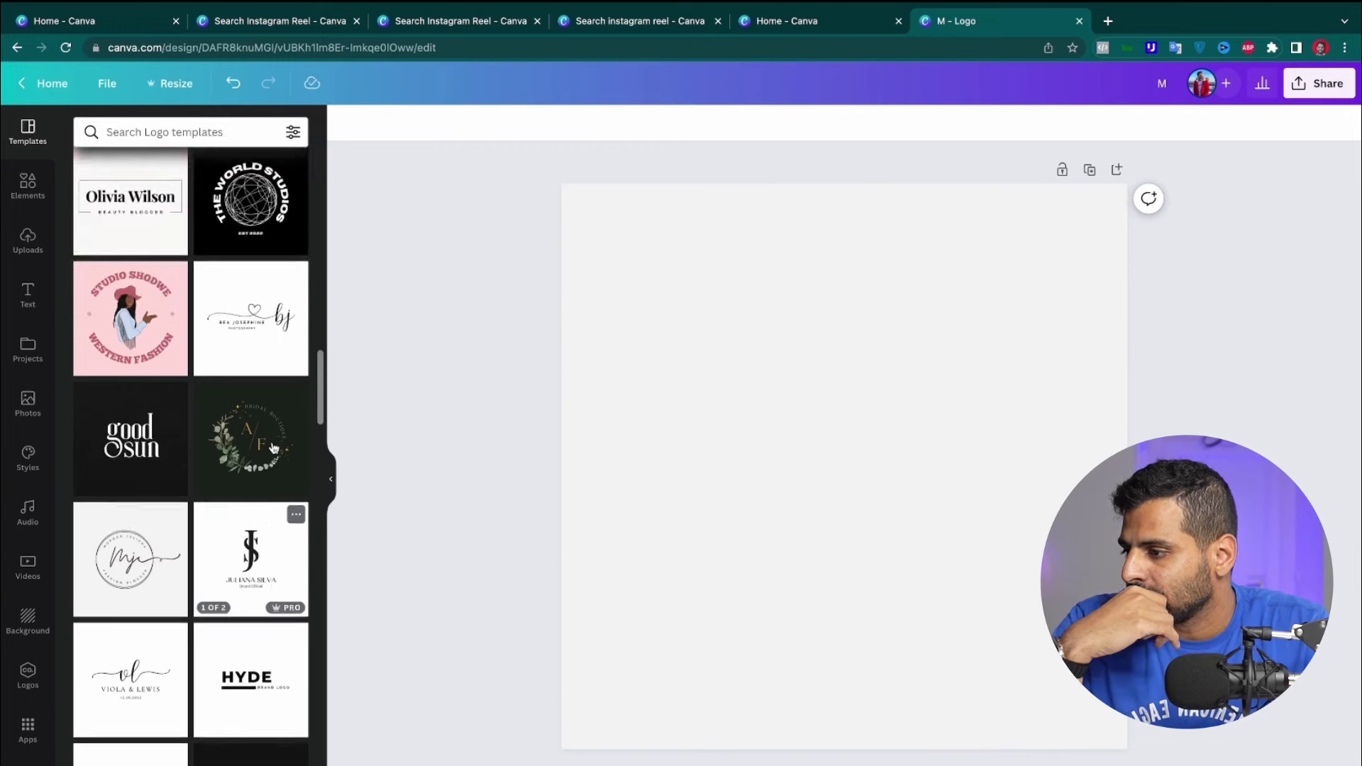
Apply the white page of the Minimal initial brand logo template, and nudge its J slightly upward
{"action": "left_click", "coordinate": [239, 611]}
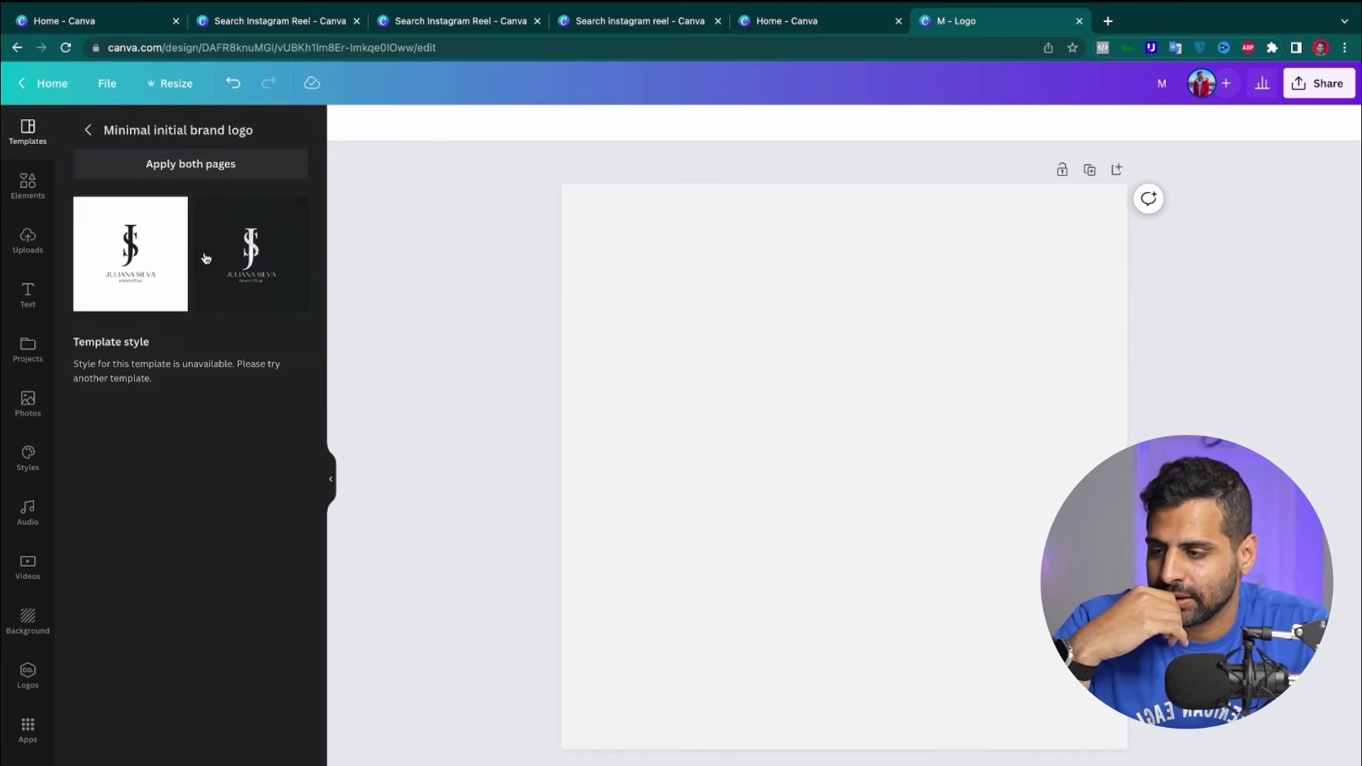
{"action": "left_click", "coordinate": [163, 257]}
{"action": "left_click", "coordinate": [840, 380]}
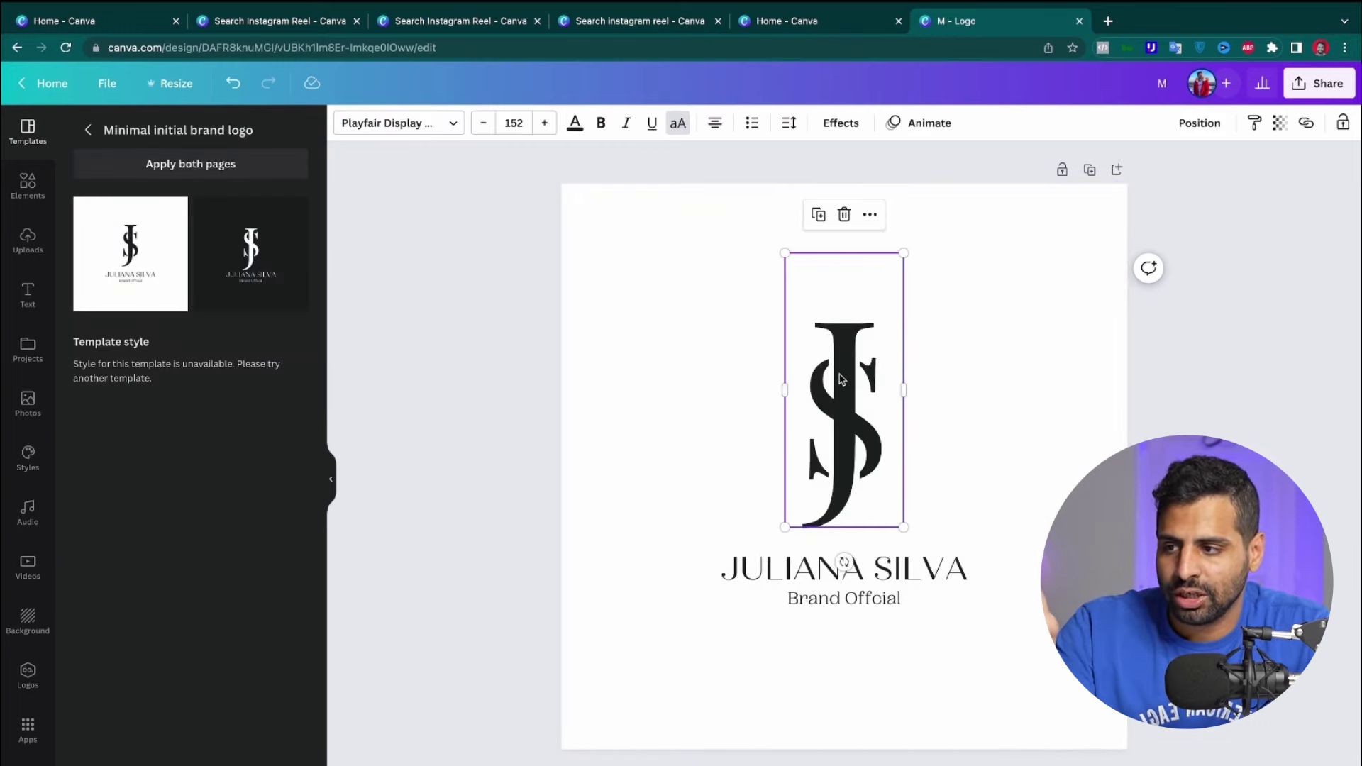
{"action": "mouse_move", "coordinate": [847, 372]}
{"action": "left_mouse_down"}
{"action": "mouse_move", "coordinate": [929, 337]}
{"action": "mouse_move", "coordinate": [843, 359]}
{"action": "mouse_move", "coordinate": [856, 298]}
{"action": "mouse_move", "coordinate": [843, 361]}
{"action": "left_mouse_up"}
{"action": "left_click", "coordinate": [1048, 336]}
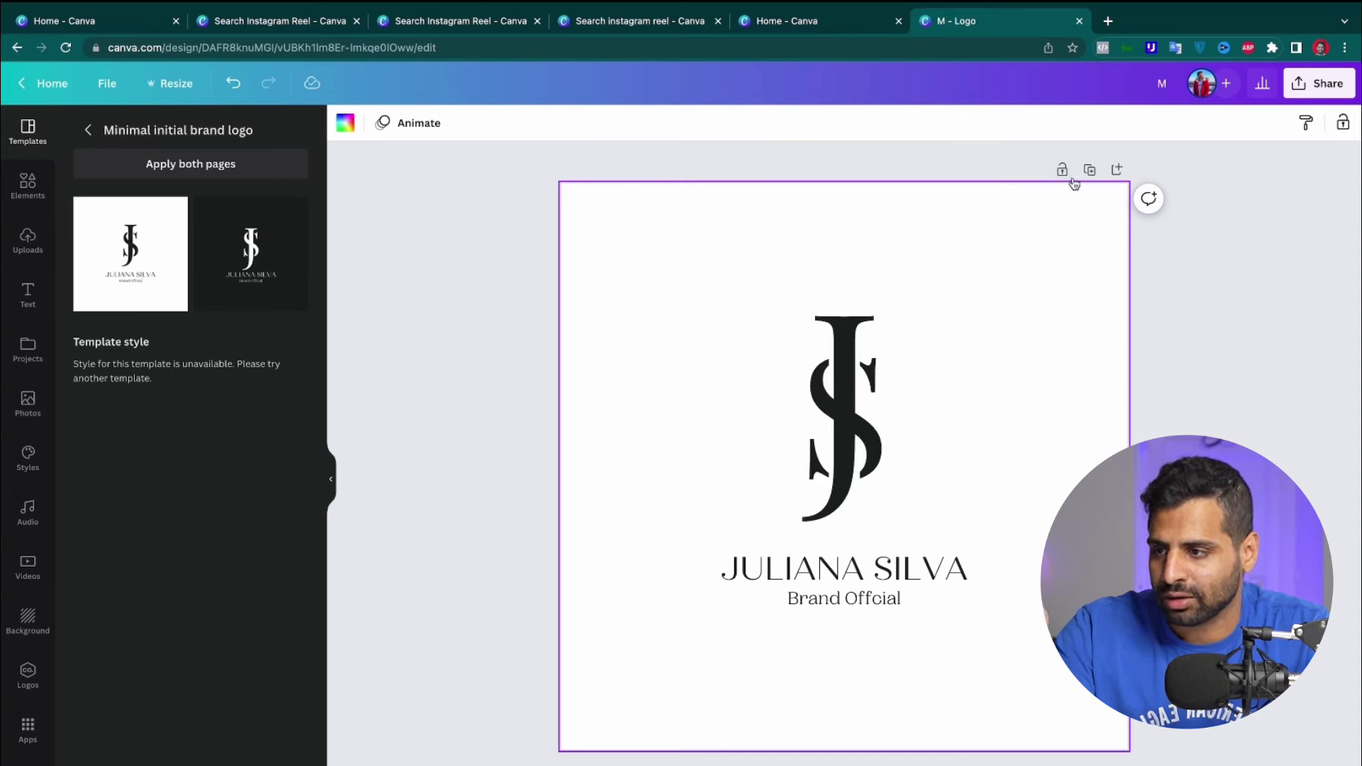
Duplicate the page and delete the JS monogram from page 2, keeping the two text lines
{"action": "left_click", "coordinate": [847, 370]}
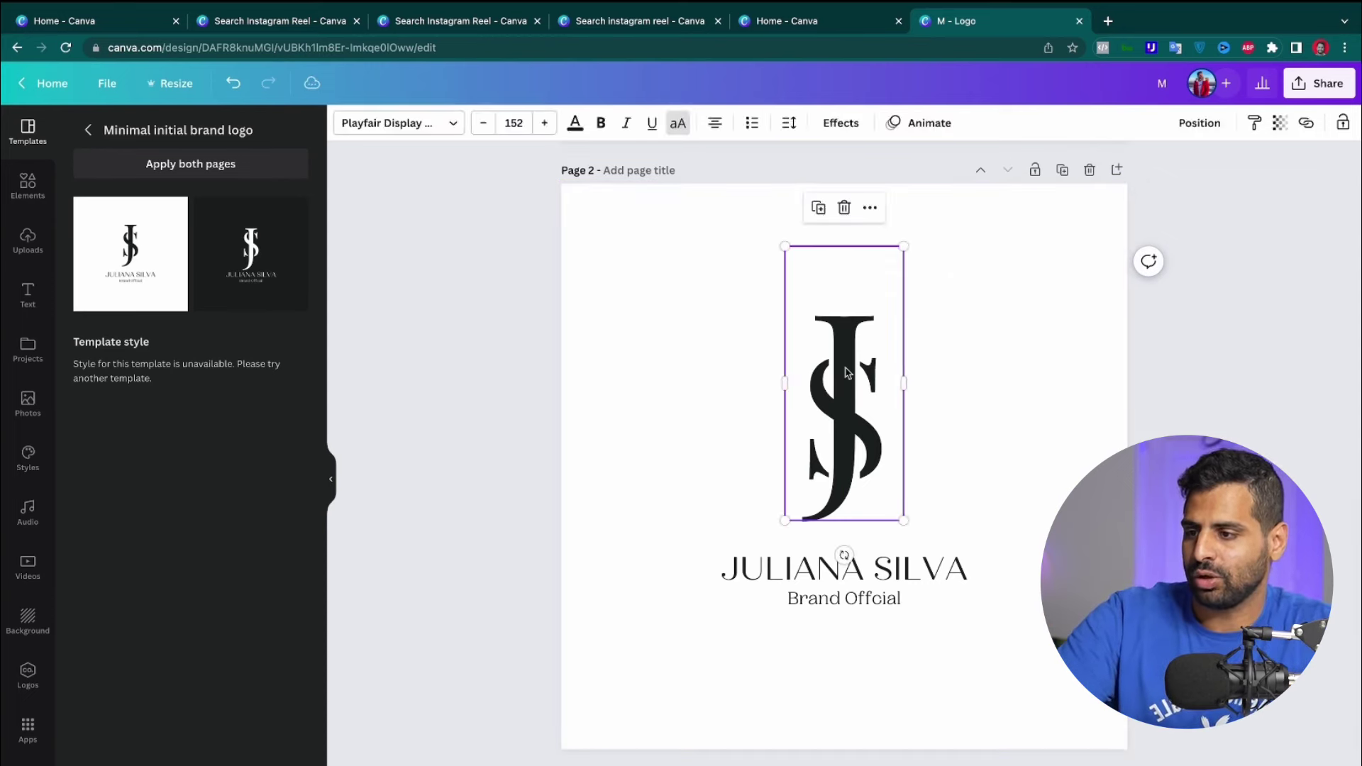
{"action": "key", "text": "Delete"}
{"action": "left_click_drag", "start_coordinate": [964, 346], "coordinate": [766, 708]}
{"action": "key", "text": "Delete"}
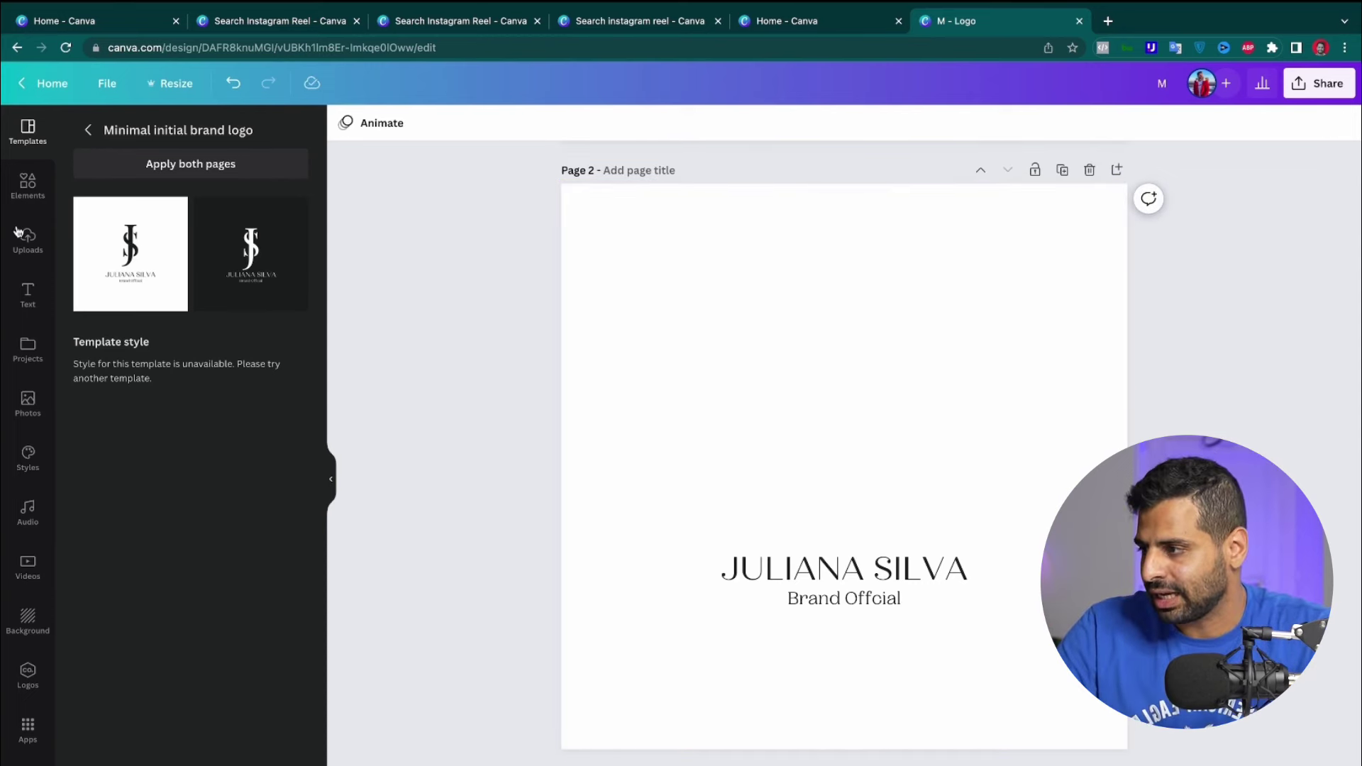
Add a heading reading J above the brand name text on page 2
{"action": "left_click", "coordinate": [28, 186]}
{"action": "left_click", "coordinate": [28, 293]}
{"action": "left_click", "coordinate": [245, 248]}
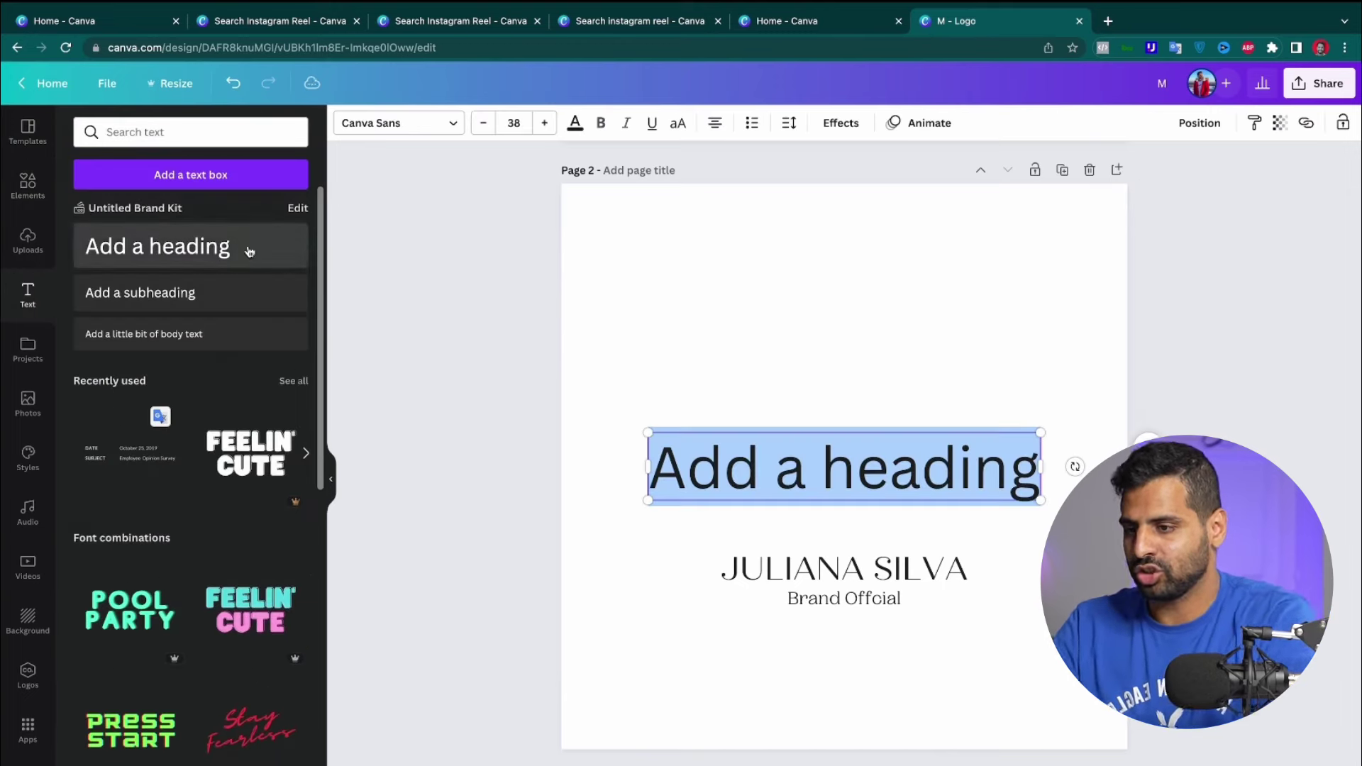
{"action": "type", "text": "J"}
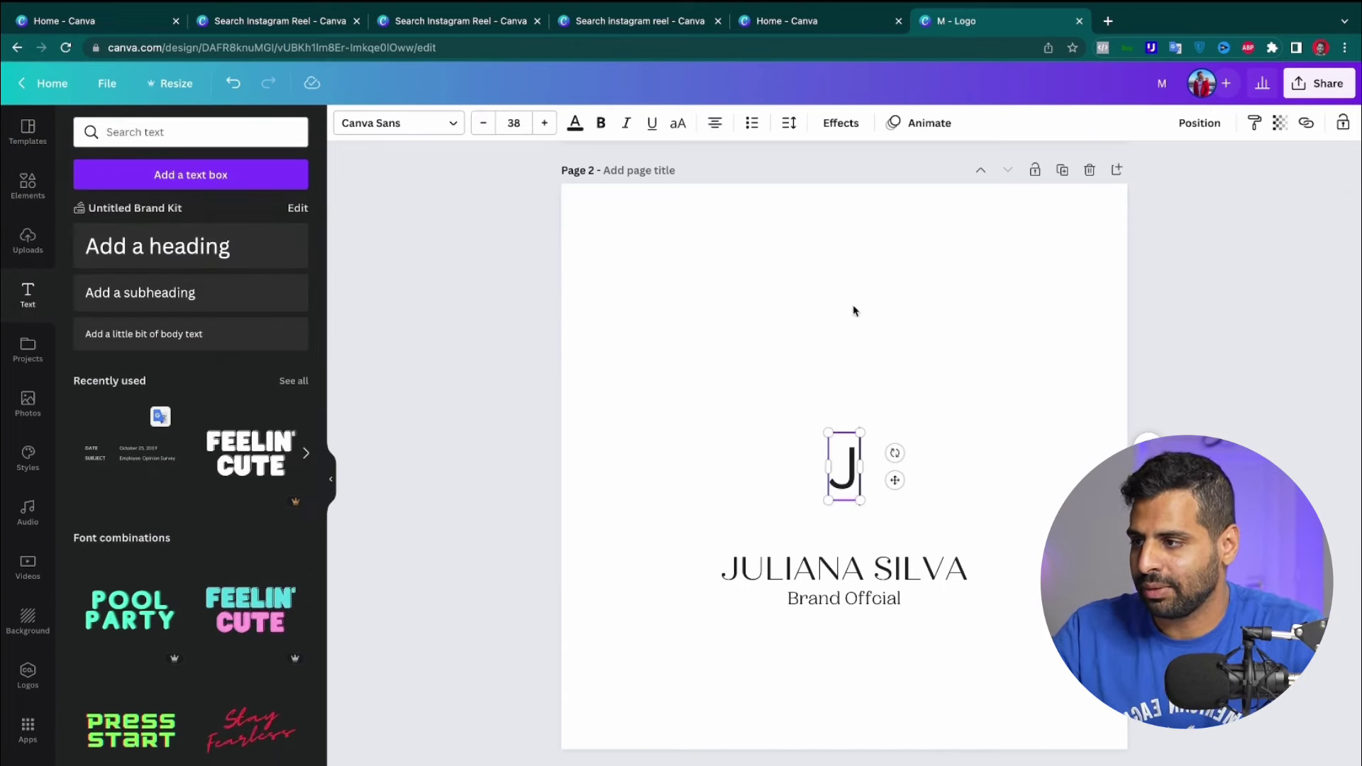
Copy the text style of the J on page 1 and apply it to the new J on page 2
{"action": "left_click", "coordinate": [352, 121]}
{"action": "scroll", "coordinate": [709, 341], "scroll_direction": "up", "scroll_amount": 8}
{"action": "left_click", "coordinate": [833, 355]}
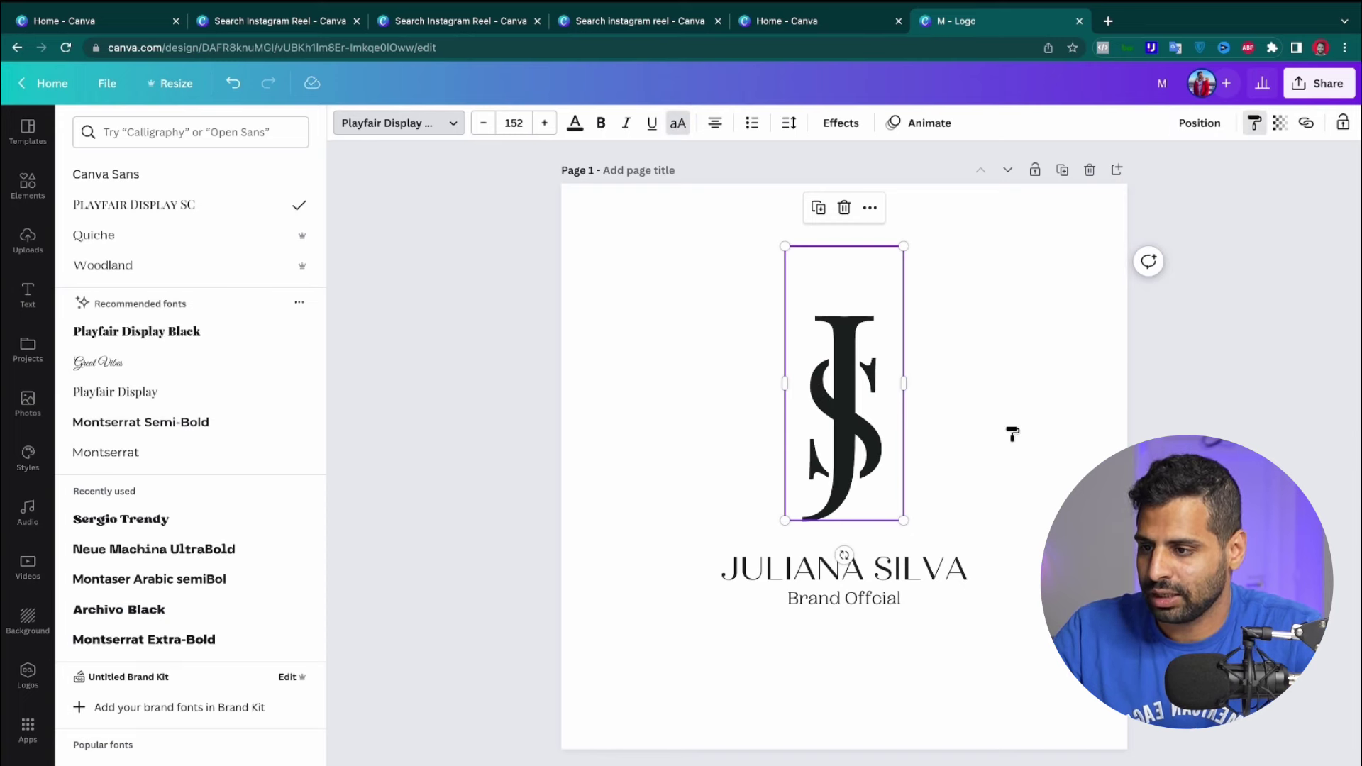
{"action": "scroll", "coordinate": [1012, 434], "scroll_direction": "down", "scroll_amount": 7}
{"action": "left_click", "coordinate": [853, 632]}
Resize the J to font size 180 and place it just above the brand name text
{"action": "left_click_drag", "start_coordinate": [883, 566], "coordinate": [940, 356]}
{"action": "left_click_drag", "start_coordinate": [910, 596], "coordinate": [920, 469]}
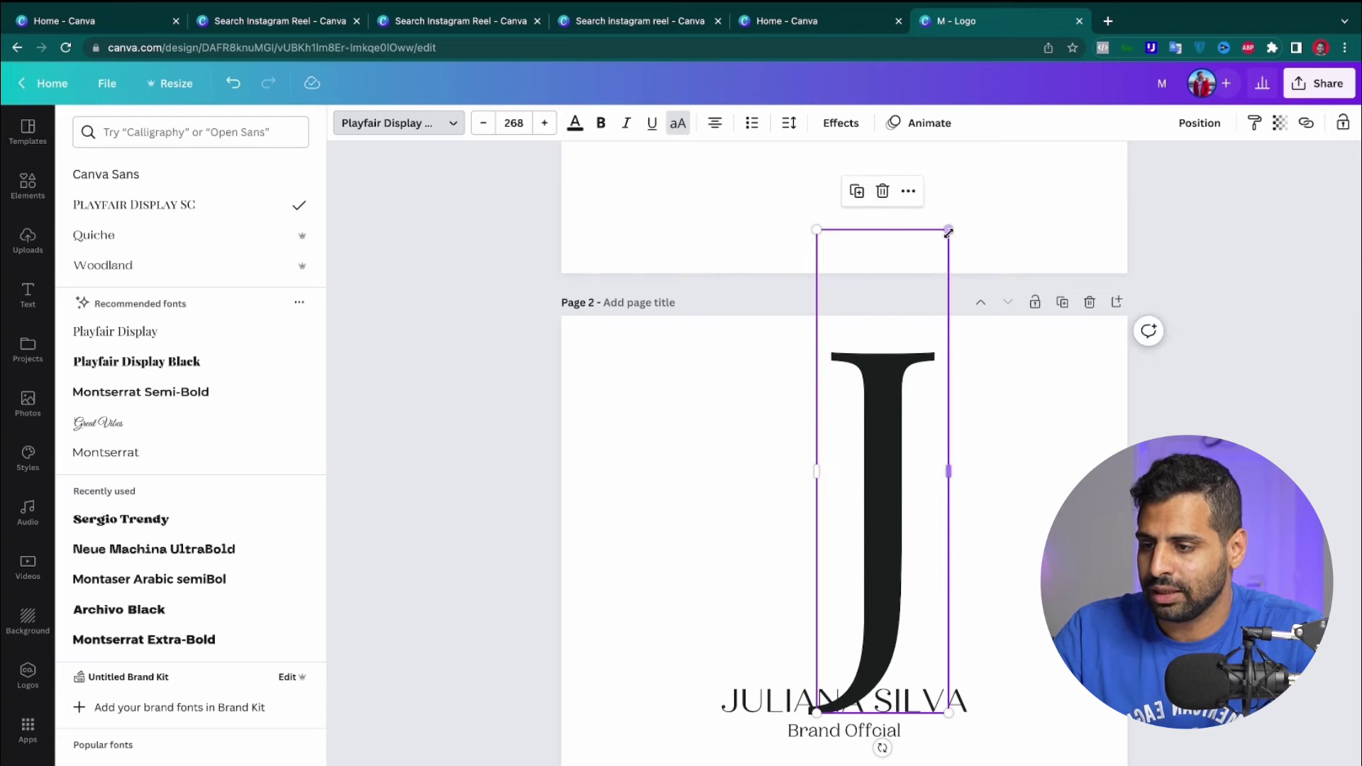
{"action": "left_click_drag", "start_coordinate": [948, 232], "coordinate": [905, 388]}
{"action": "left_click_drag", "start_coordinate": [860, 464], "coordinate": [860, 414]}
Duplicate the J, change one copy's letter to S, and place the S to the right of the J
{"action": "left_click", "coordinate": [28, 295]}
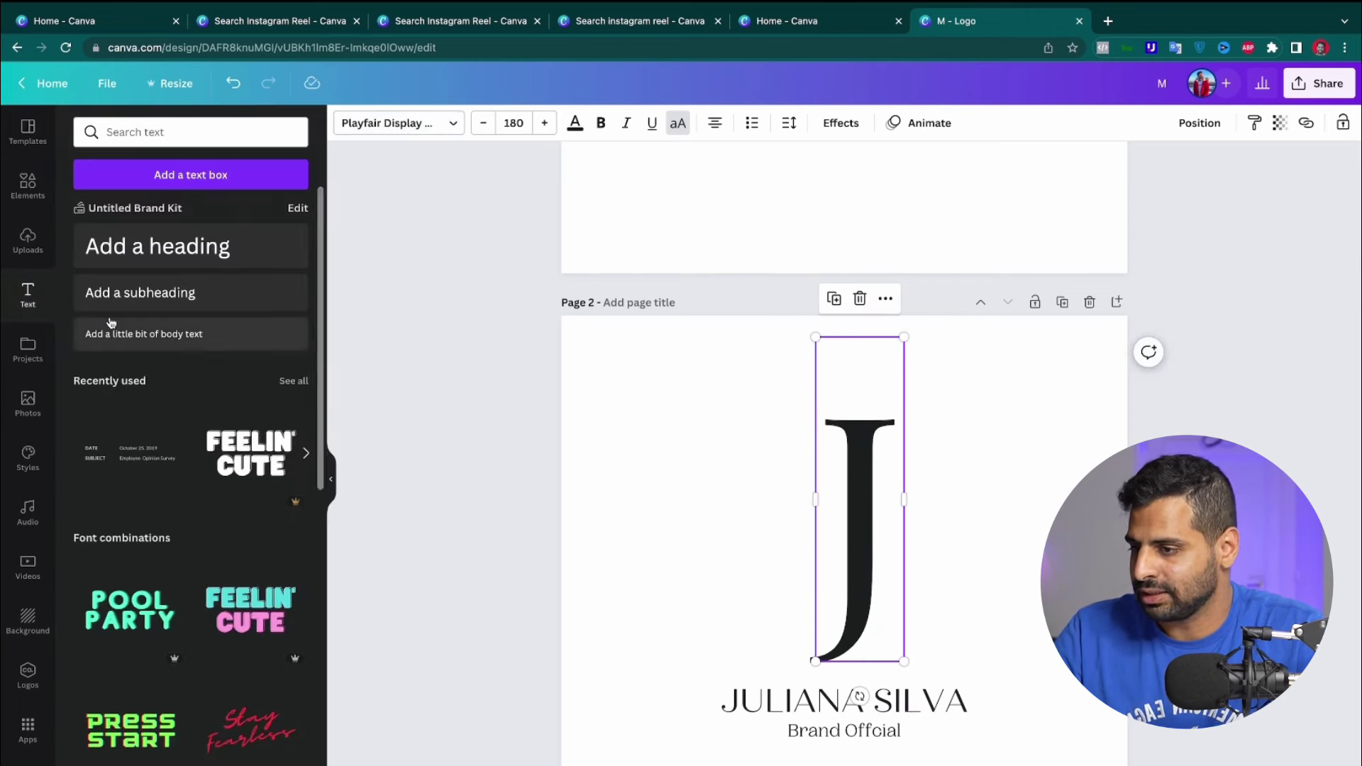
{"action": "left_click_drag", "start_coordinate": [856, 490], "coordinate": [802, 511]}
{"action": "double_click", "coordinate": [702, 486]}
{"action": "type", "text": "S"}
{"action": "left_click", "coordinate": [1023, 430]}
{"action": "left_click", "coordinate": [931, 455]}
{"action": "left_click_drag", "start_coordinate": [876, 459], "coordinate": [1102, 500]}
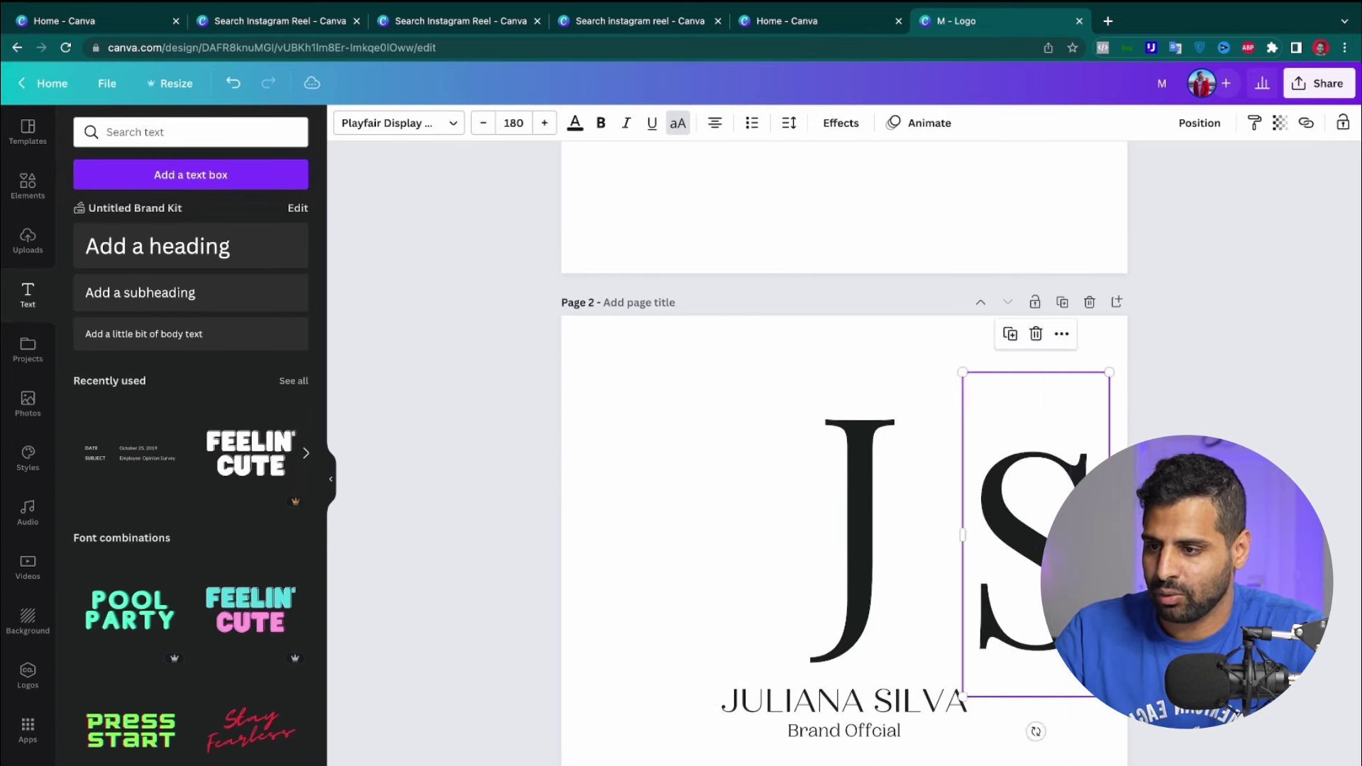
Move the J aside to the lower left of page 2 and centre the S above the brand name text
{"action": "left_click_drag", "start_coordinate": [857, 519], "coordinate": [660, 653]}
{"action": "left_click", "coordinate": [1063, 554]}
{"action": "left_click_drag", "start_coordinate": [1096, 551], "coordinate": [905, 547]}
{"action": "left_click", "coordinate": [991, 486]}
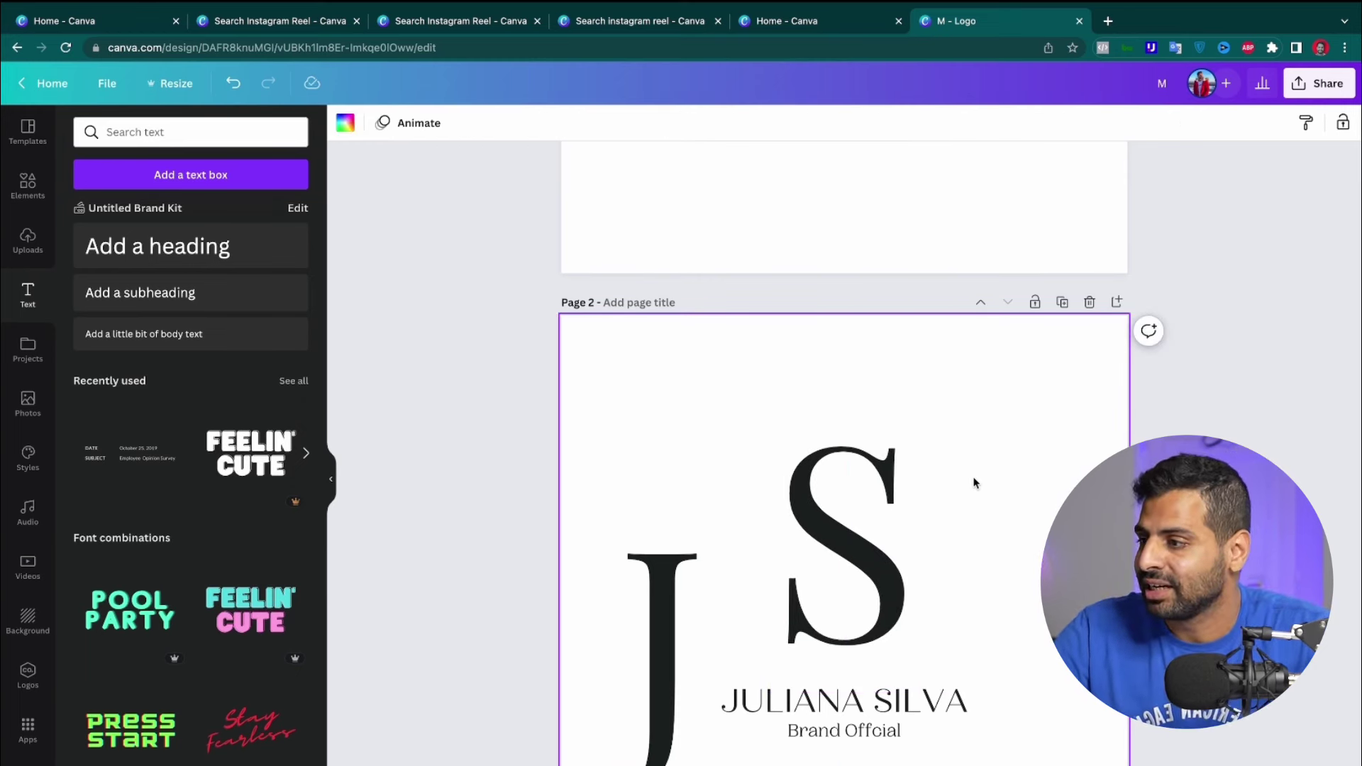
{"action": "left_click", "coordinate": [845, 498]}
{"action": "left_click", "coordinate": [712, 442]}
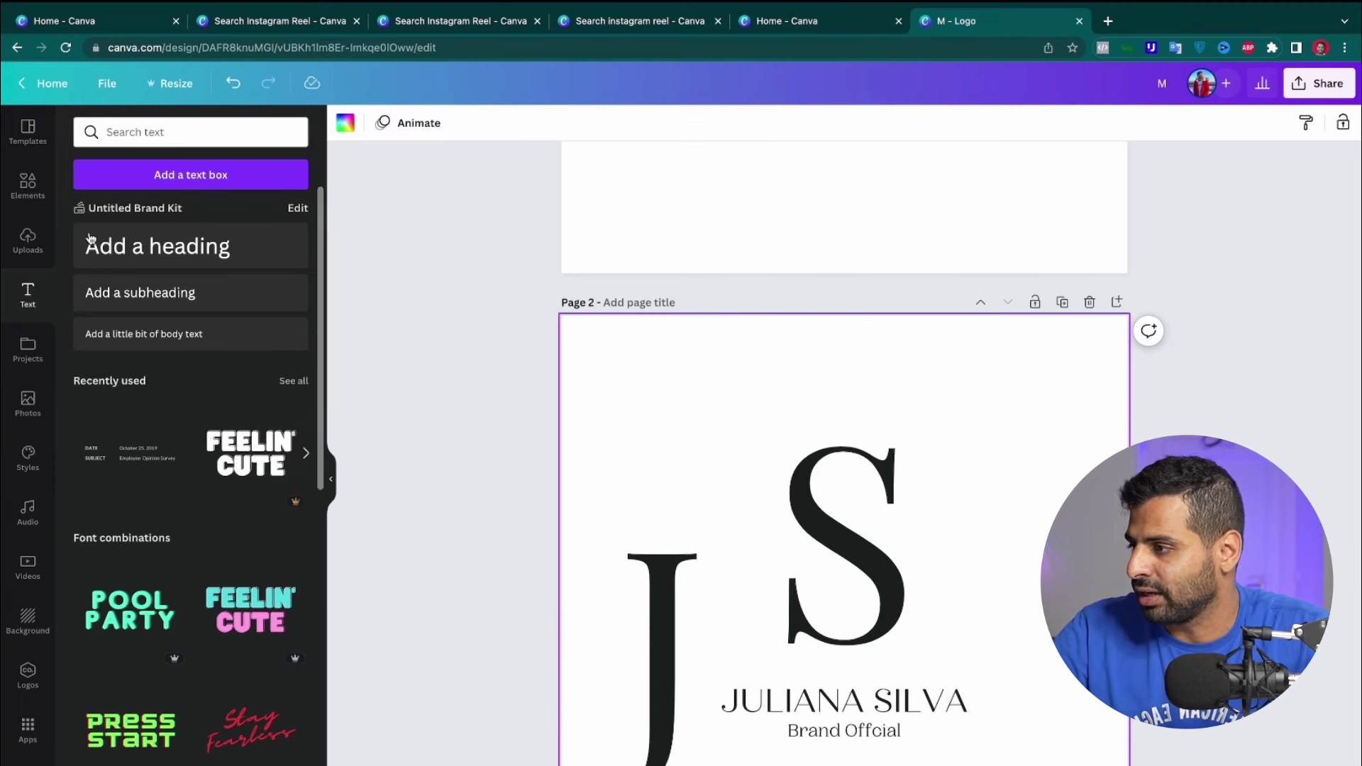
Add a square shape and reshape it into a narrow vertical bar running through the middle of the S over its full height
{"action": "left_click", "coordinate": [23, 206]}
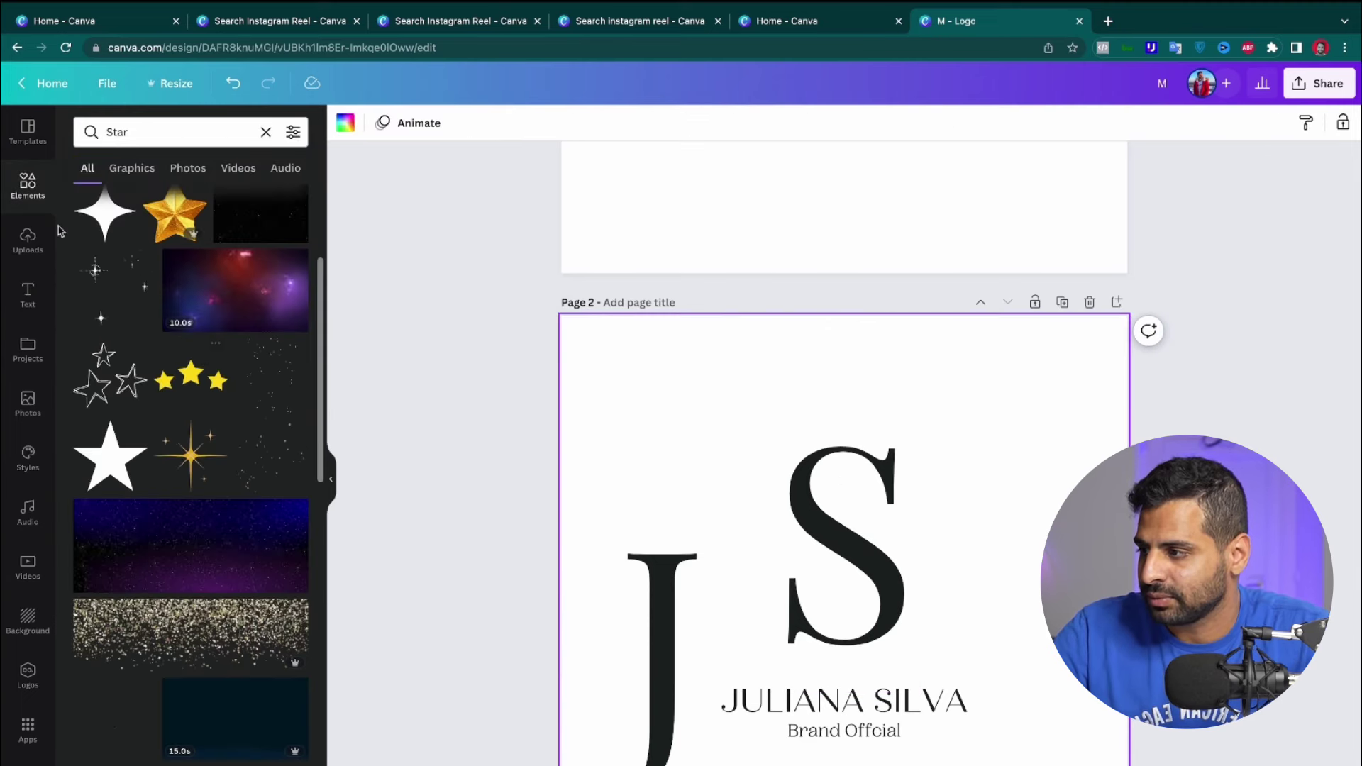
{"action": "left_click", "coordinate": [21, 191]}
{"action": "left_click", "coordinate": [112, 362]}
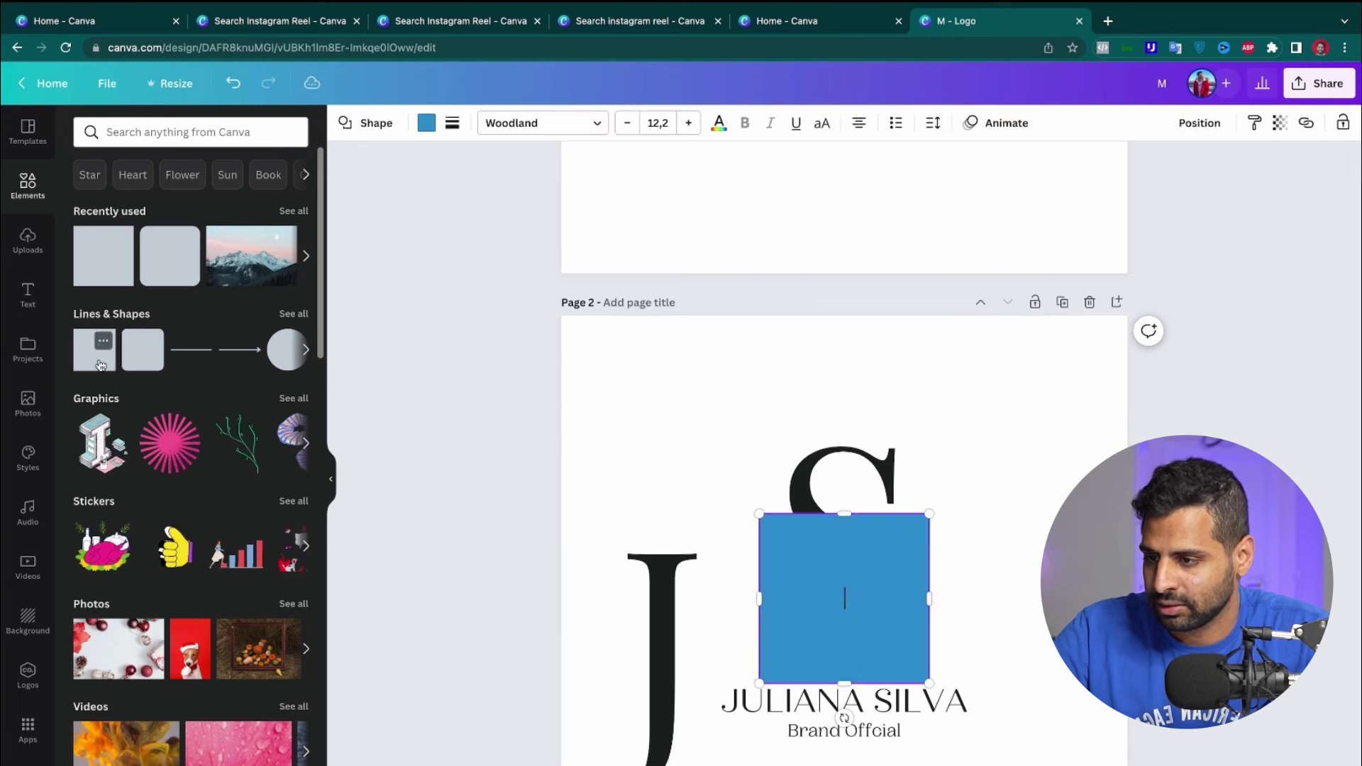
{"action": "left_click_drag", "start_coordinate": [910, 595], "coordinate": [843, 492]}
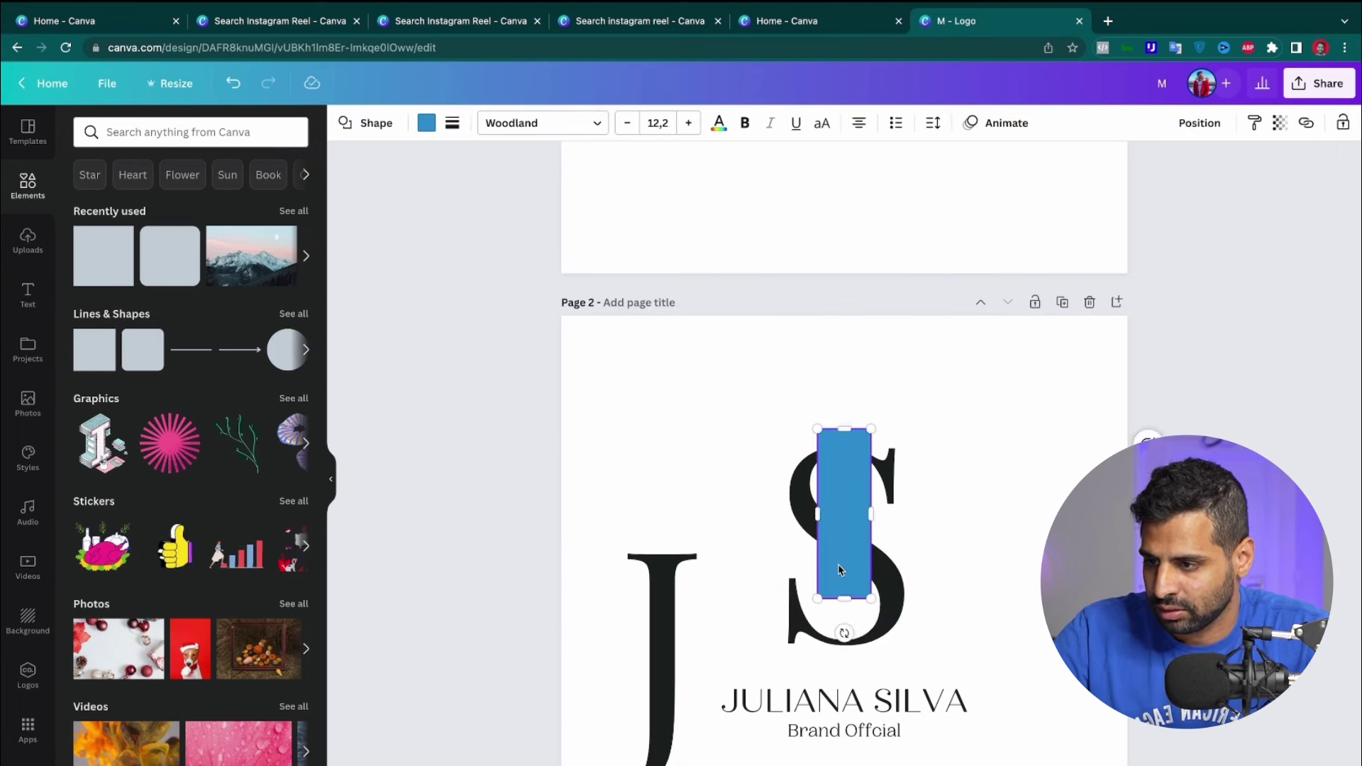
{"action": "left_click_drag", "start_coordinate": [843, 597], "coordinate": [843, 670]}
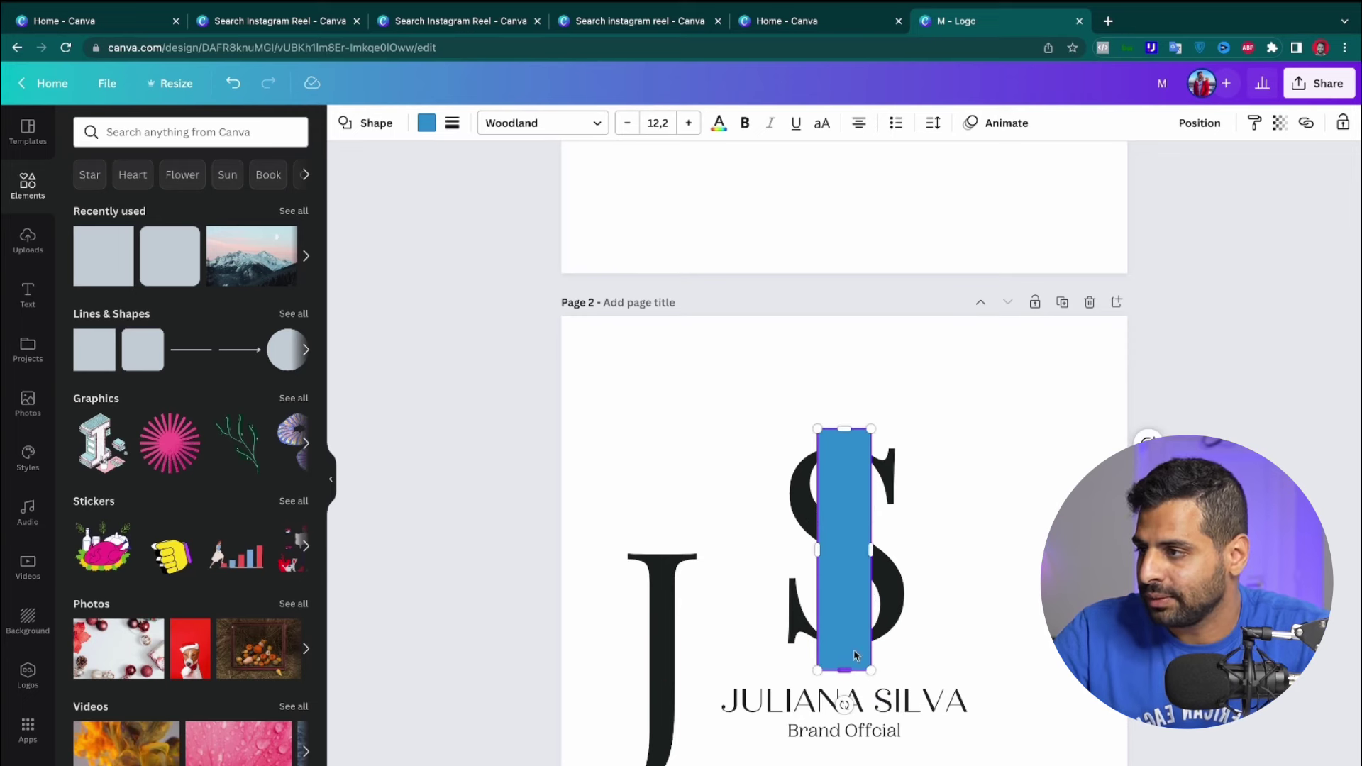
Recolour the bar with the page's white background sampled by eyedropper, and move the J into the gap in the S
{"action": "left_click", "coordinate": [427, 124]}
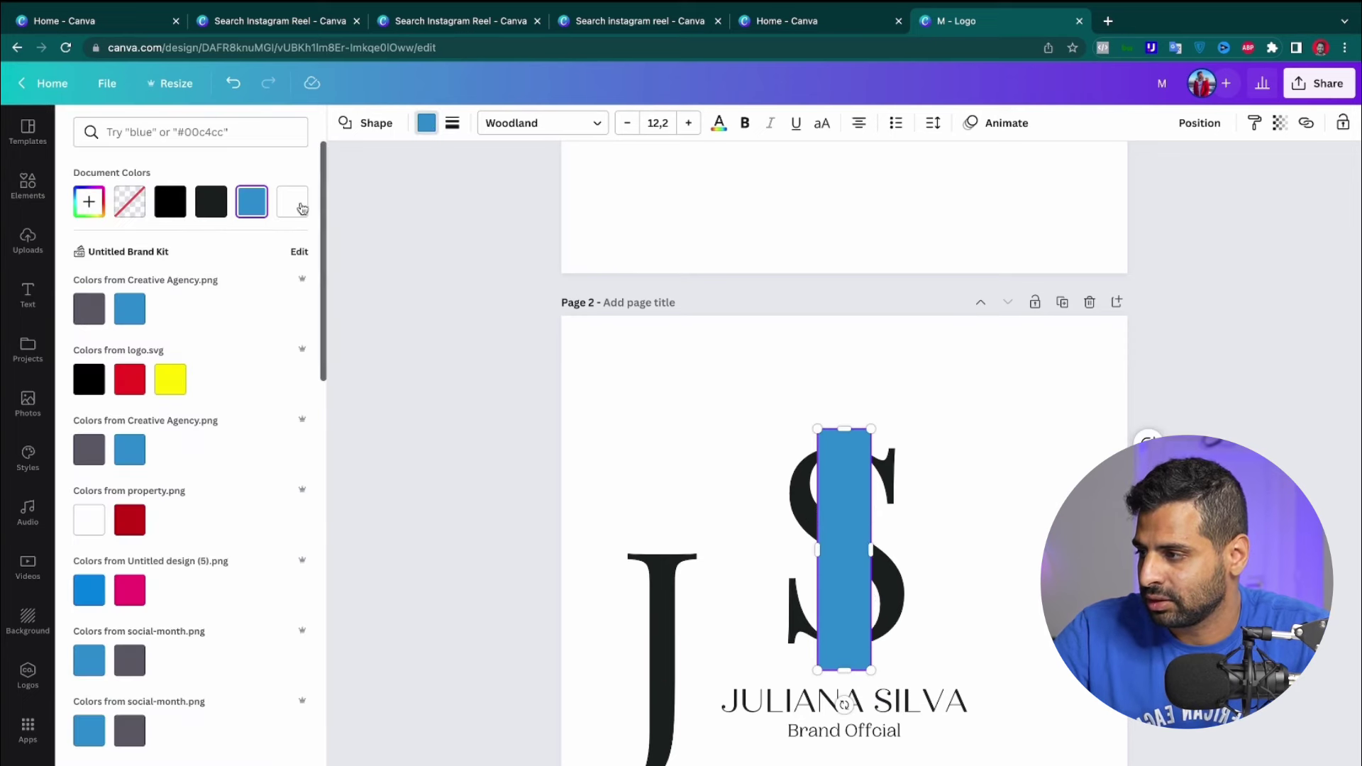
{"action": "left_click", "coordinate": [77, 211]}
{"action": "left_click", "coordinate": [270, 368]}
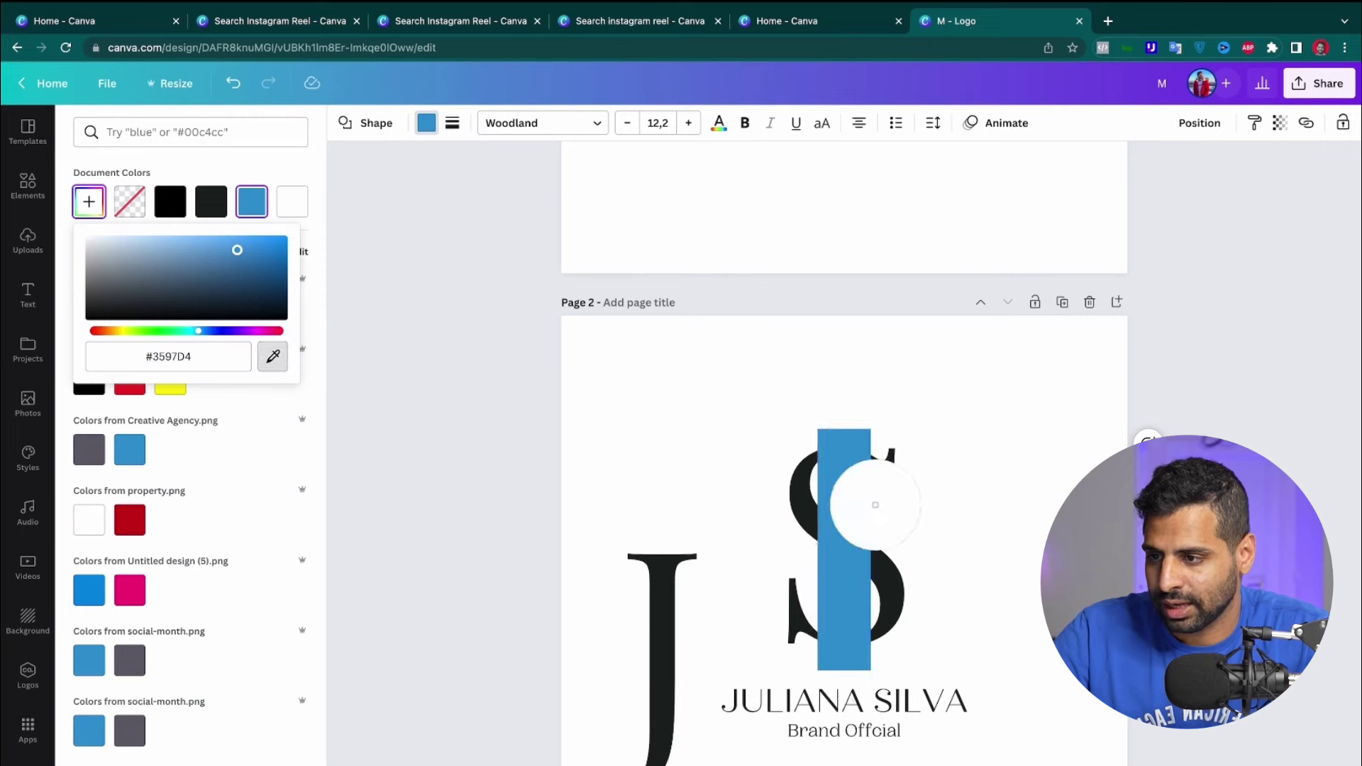
{"action": "left_click", "coordinate": [961, 418]}
{"action": "left_click", "coordinate": [1056, 373]}
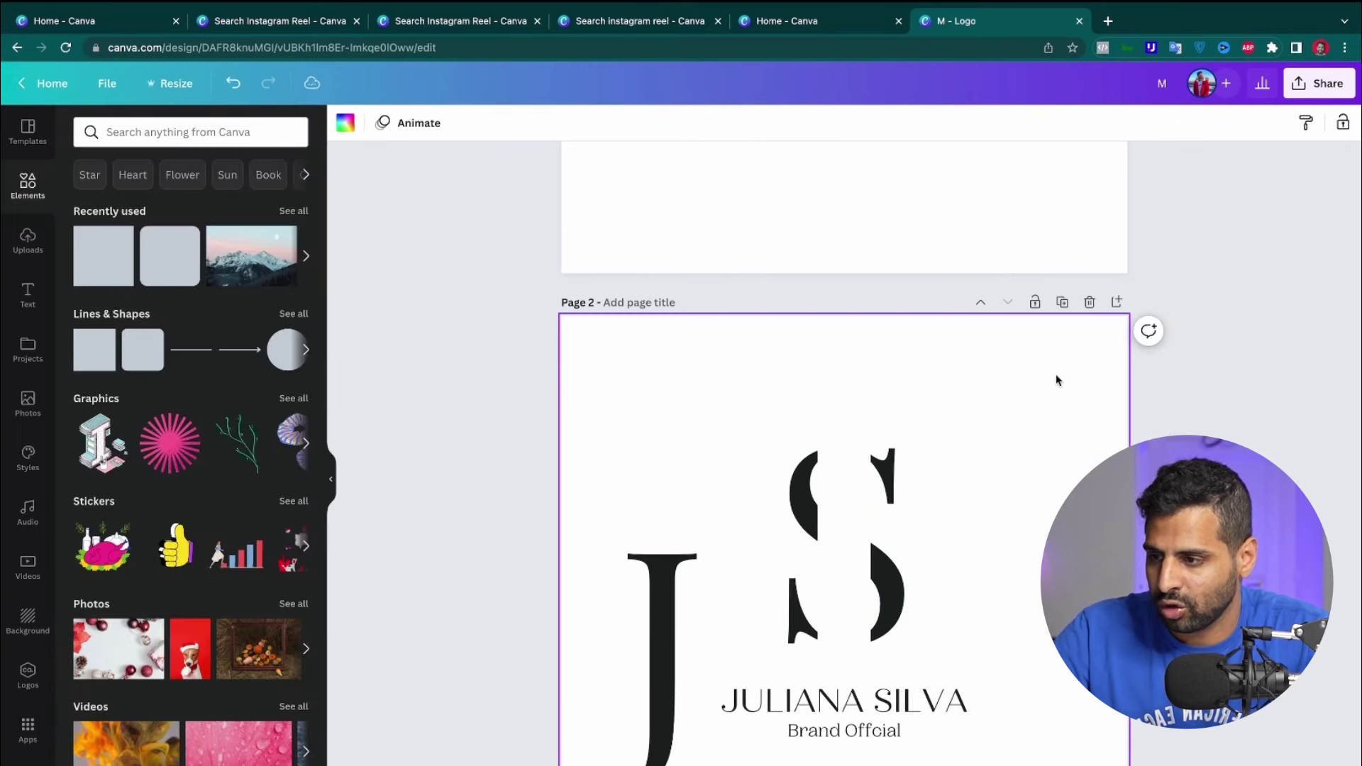
{"action": "left_click_drag", "start_coordinate": [679, 581], "coordinate": [860, 452]}
{"action": "left_click", "coordinate": [1003, 359]}
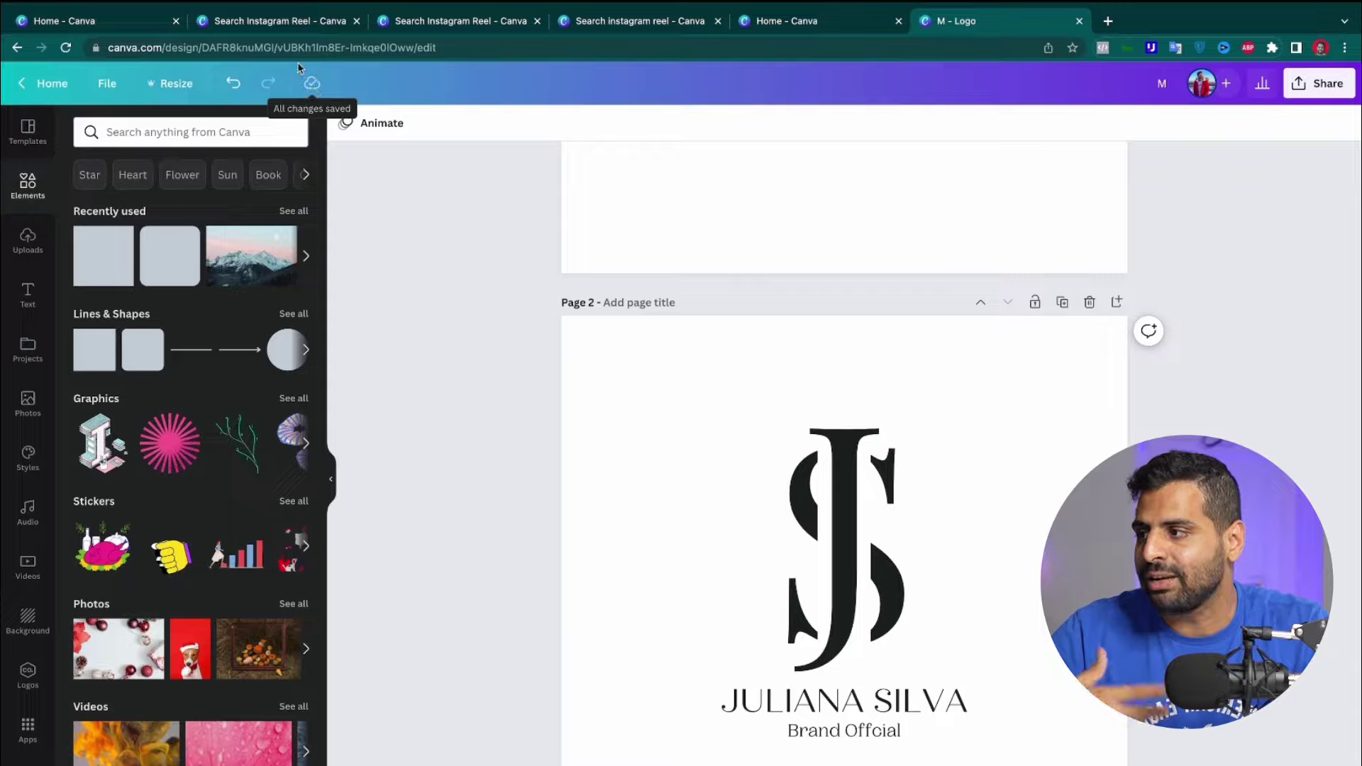
Find the dark 2160 x 1350 px carousel cover showing a woman with a reflective mask among the saved home page designs and open it
{"action": "left_click", "coordinate": [308, 26]}
{"action": "left_click", "coordinate": [129, 19]}
{"action": "scroll", "coordinate": [426, 181], "scroll_direction": "up", "scroll_amount": 20}
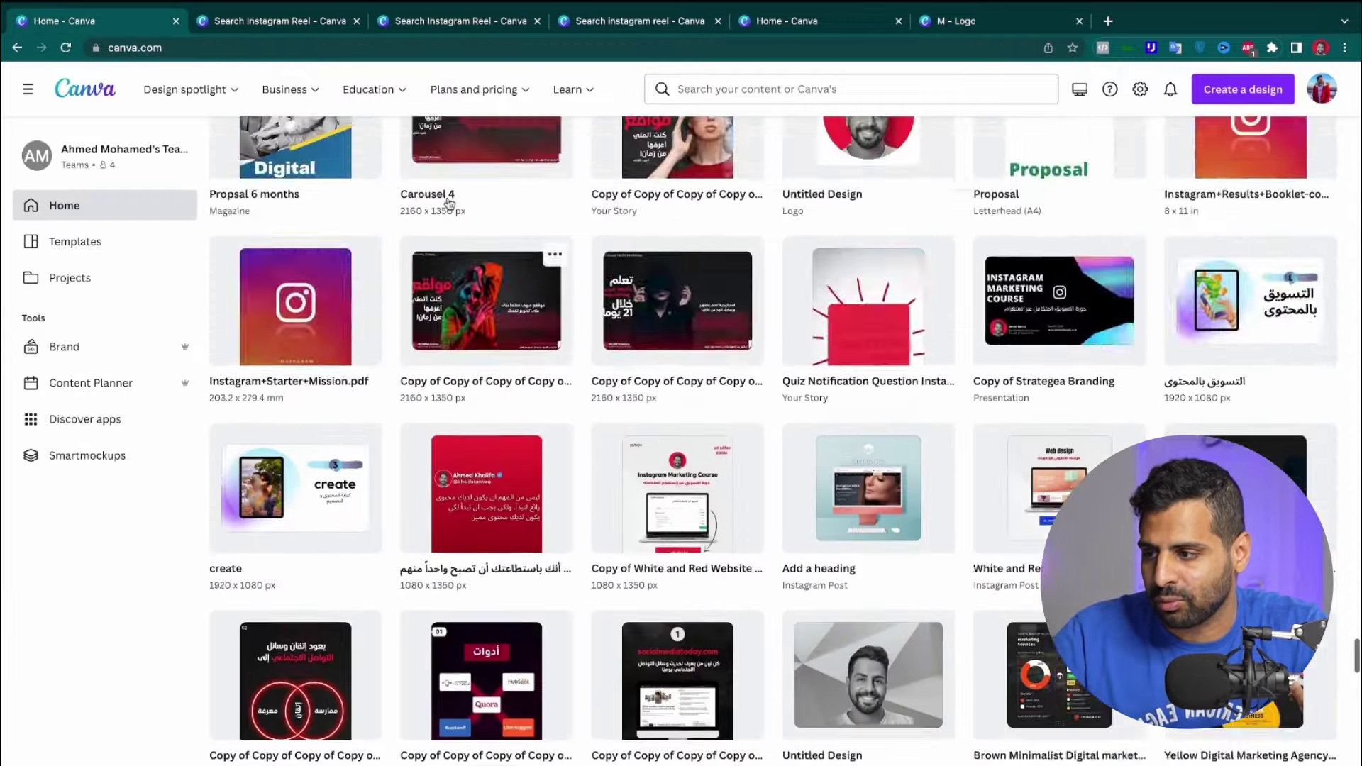
{"action": "scroll", "coordinate": [461, 199], "scroll_direction": "down", "scroll_amount": 20}
{"action": "scroll", "coordinate": [462, 195], "scroll_direction": "down", "scroll_amount": 4}
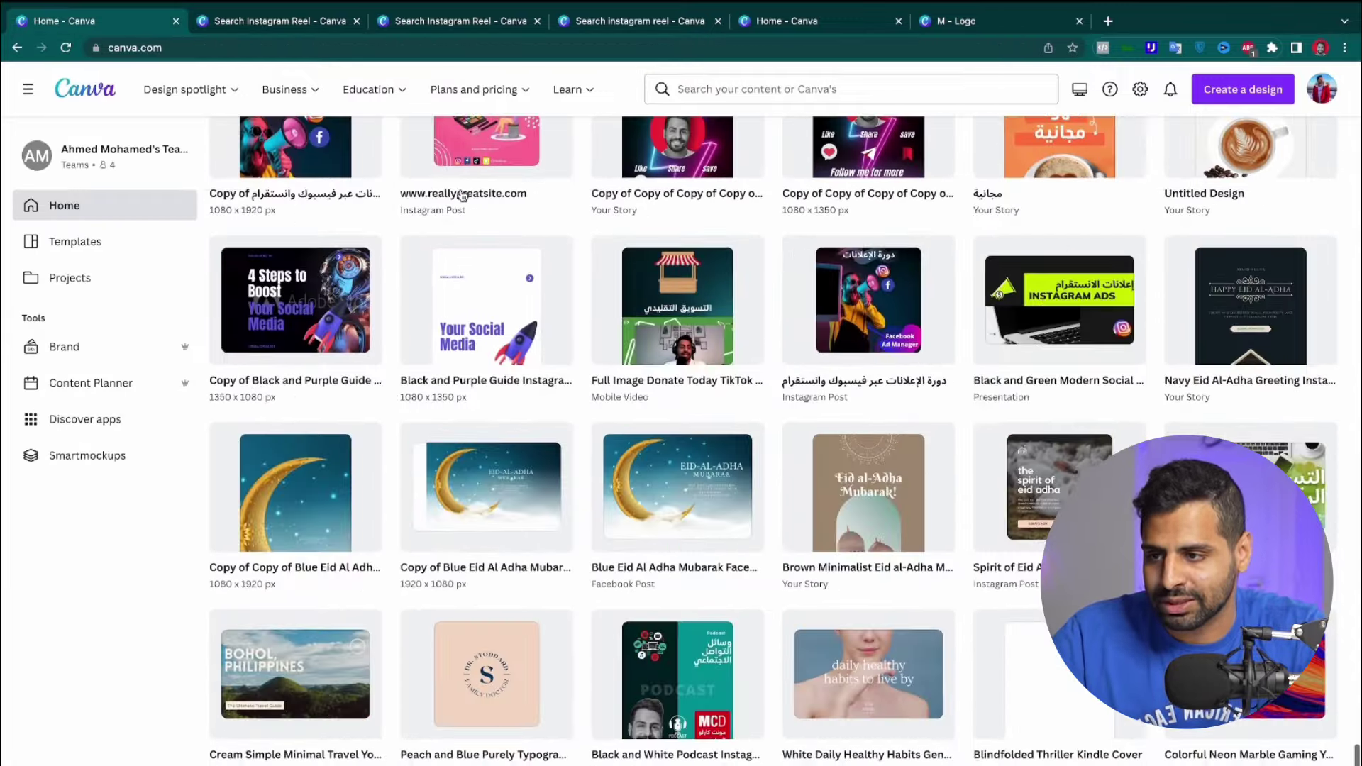
{"action": "scroll", "coordinate": [936, 405], "scroll_direction": "down", "scroll_amount": 10}
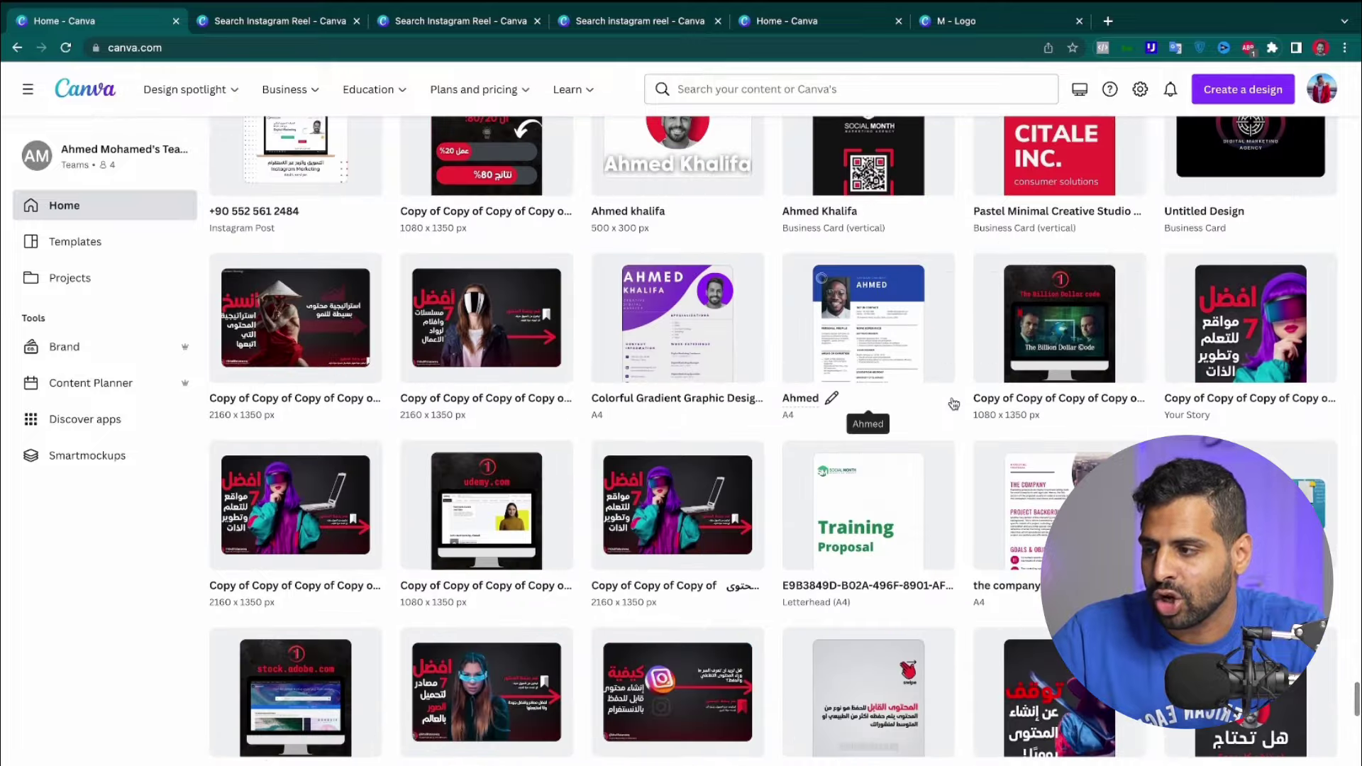
{"action": "left_click", "coordinate": [457, 312]}
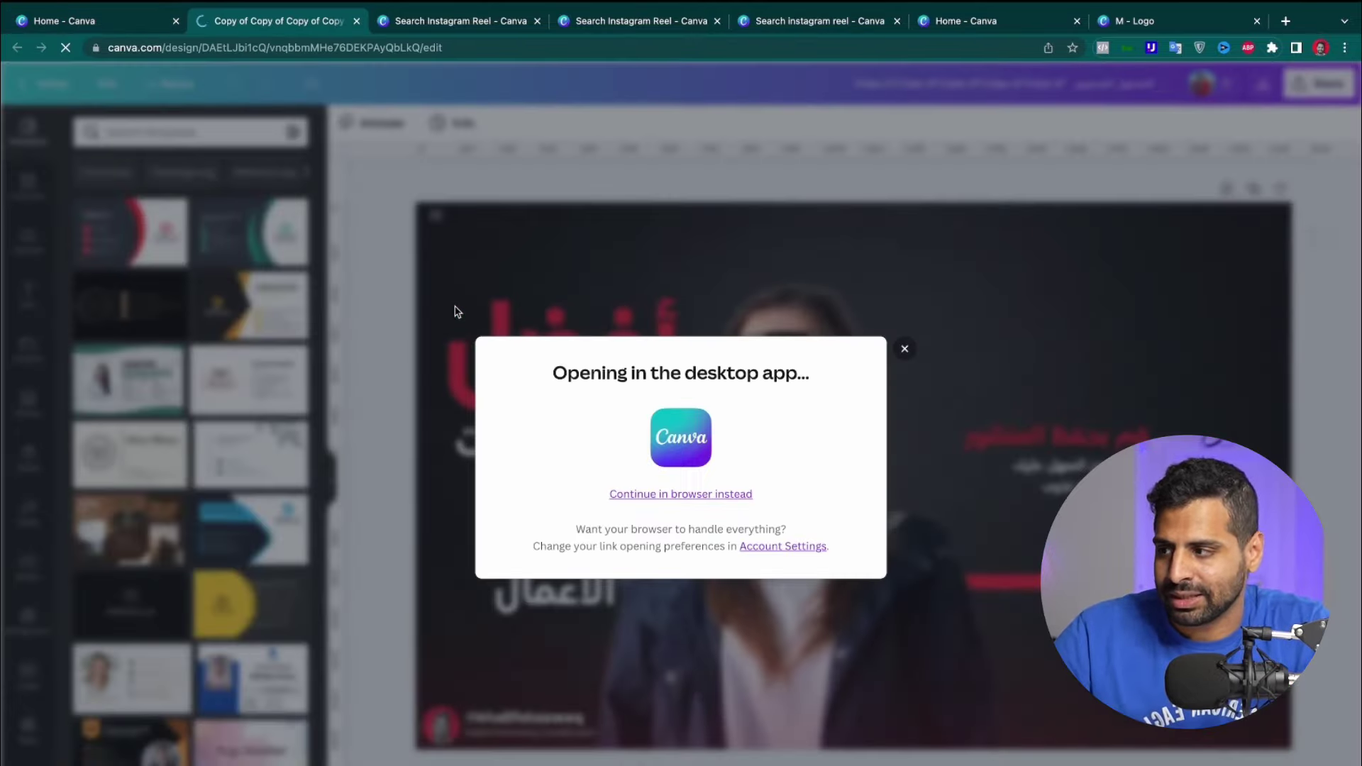
{"action": "left_click", "coordinate": [948, 375]}
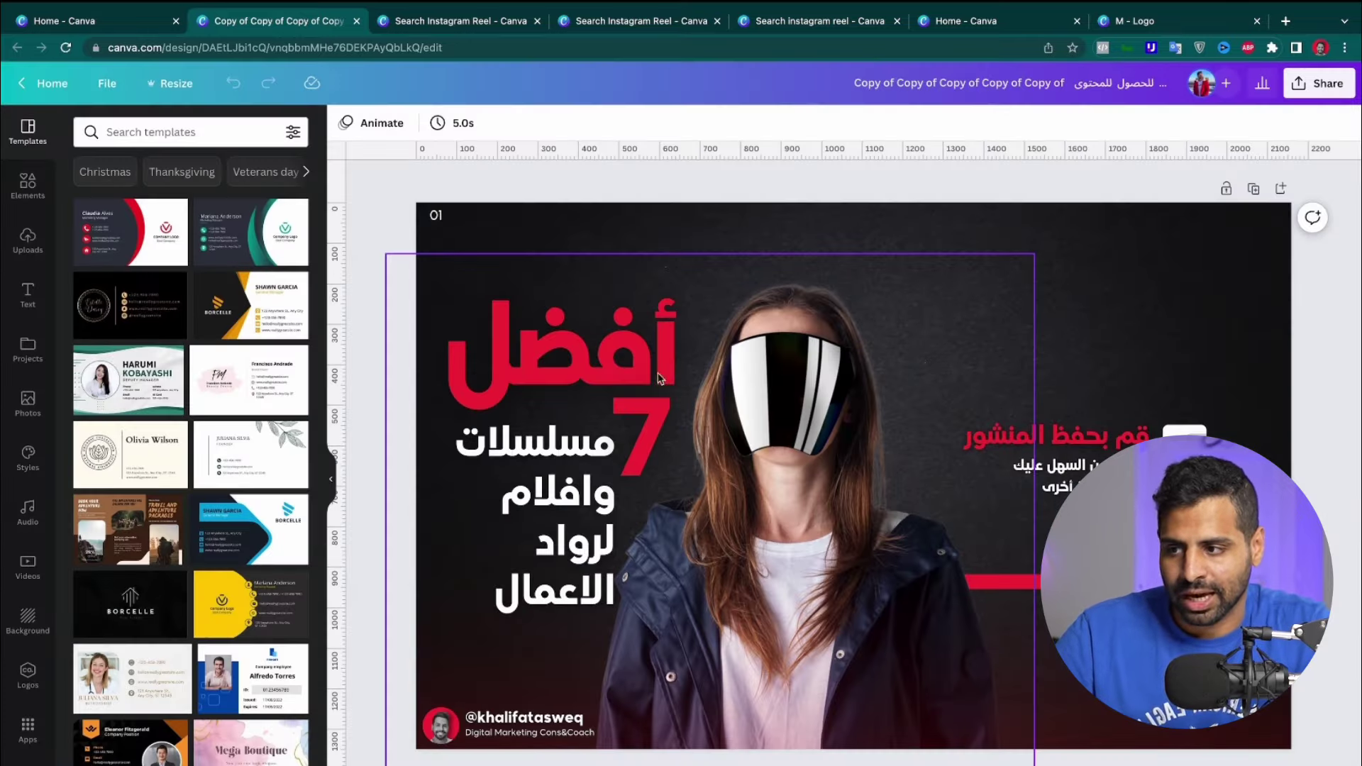
Move the woman's photo up and to the right, and reposition the large red heading word and the red 7 beside her
{"action": "left_click_drag", "start_coordinate": [860, 417], "coordinate": [907, 373]}
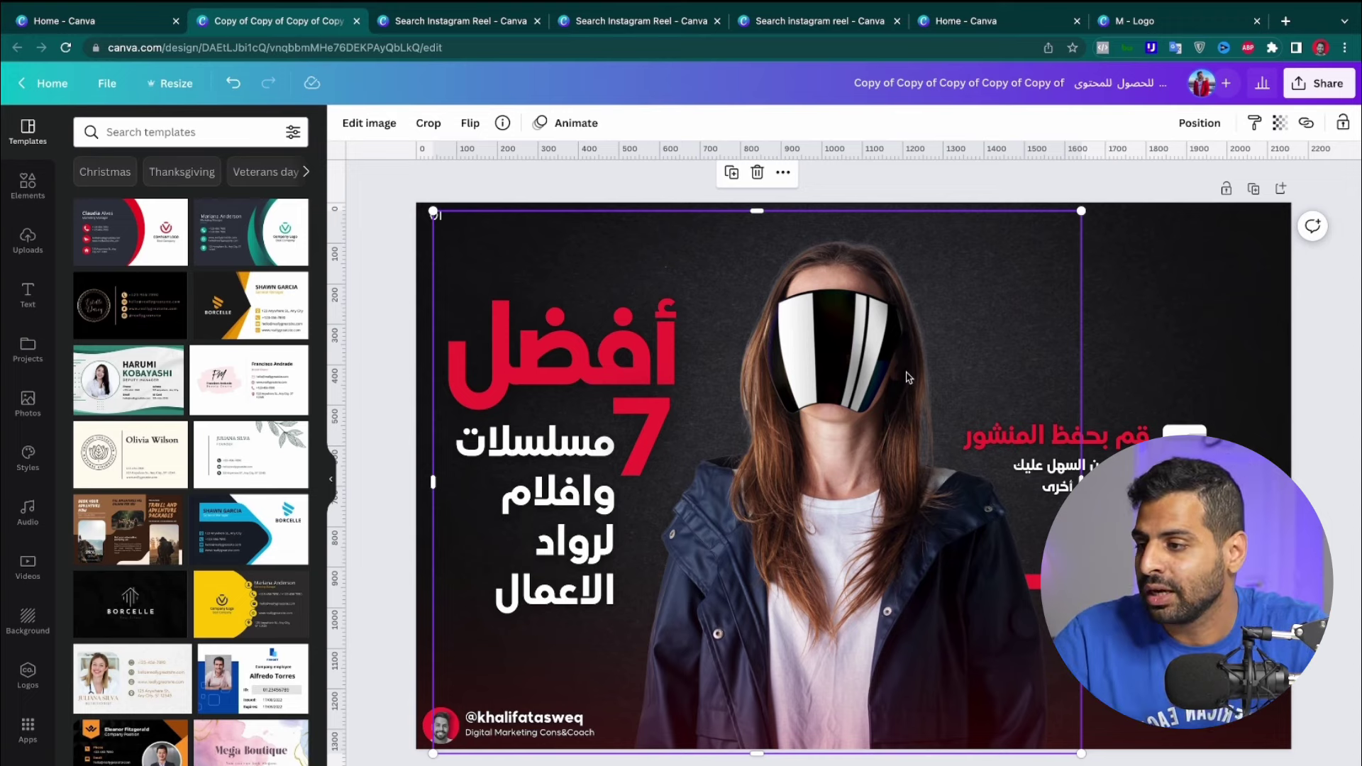
{"action": "left_click", "coordinate": [598, 392]}
{"action": "left_click_drag", "start_coordinate": [600, 377], "coordinate": [619, 354]}
{"action": "left_click_drag", "start_coordinate": [652, 431], "coordinate": [675, 409]}
{"action": "left_click", "coordinate": [561, 500]}
{"action": "left_click_drag", "start_coordinate": [530, 307], "coordinate": [500, 312]}
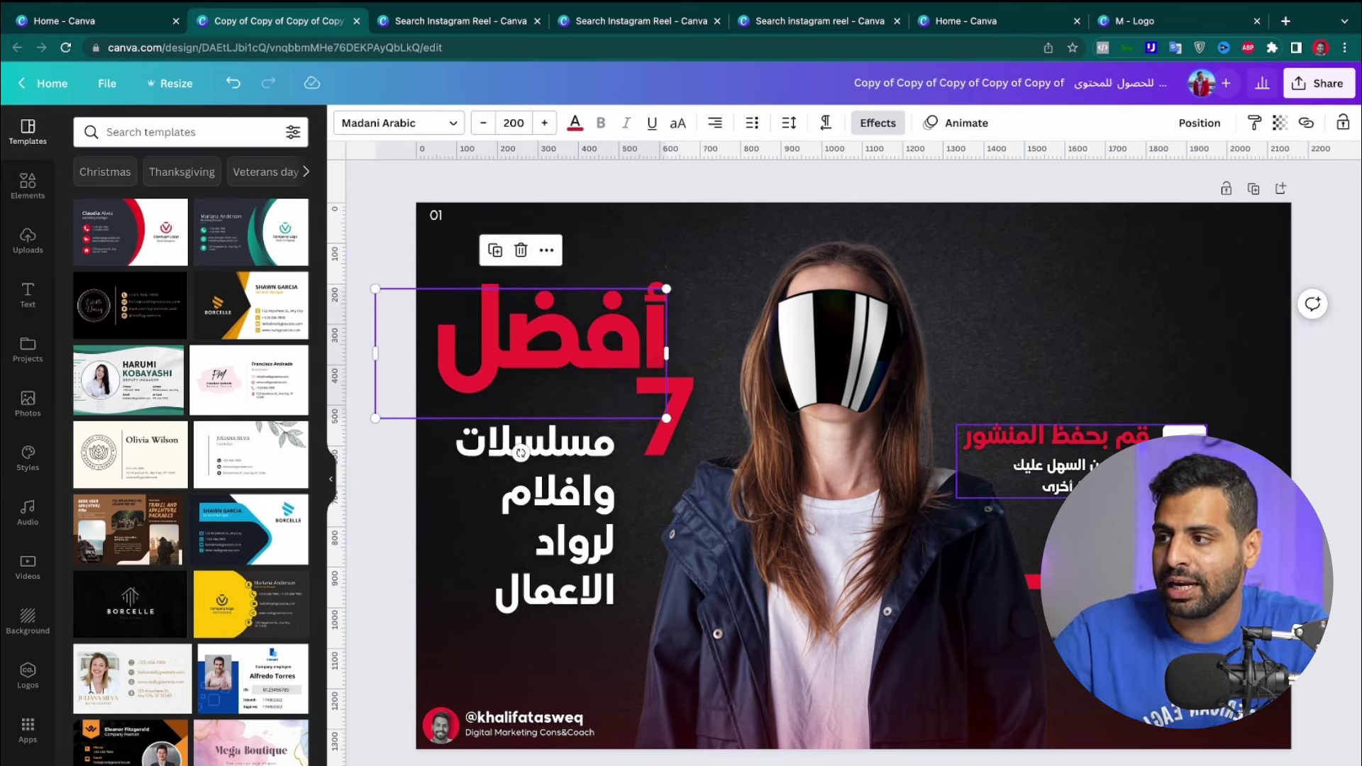
Examine the save-post text group, the dark background image and the bookmark icon as separate elements of the design
{"action": "left_click", "coordinate": [1052, 487]}
{"action": "left_click", "coordinate": [1262, 438]}
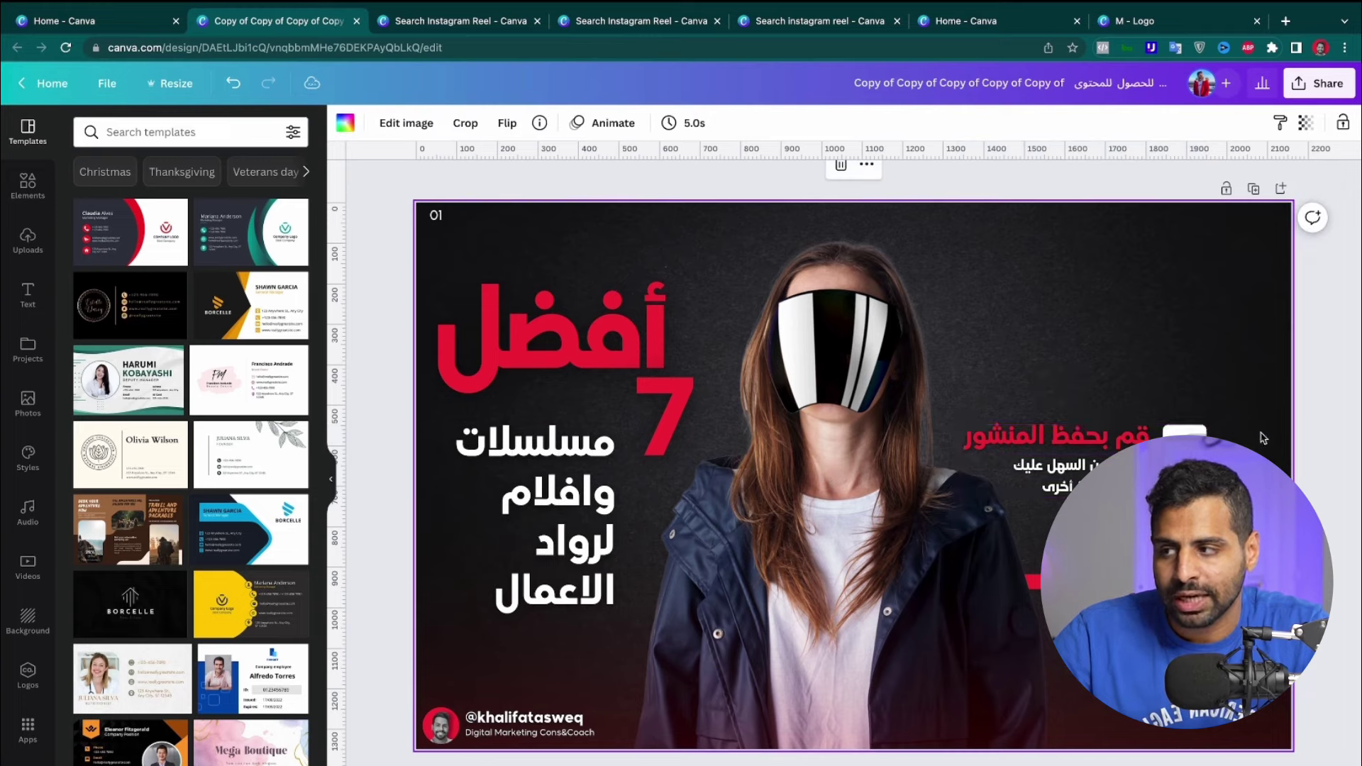
{"action": "left_click", "coordinate": [1185, 451]}
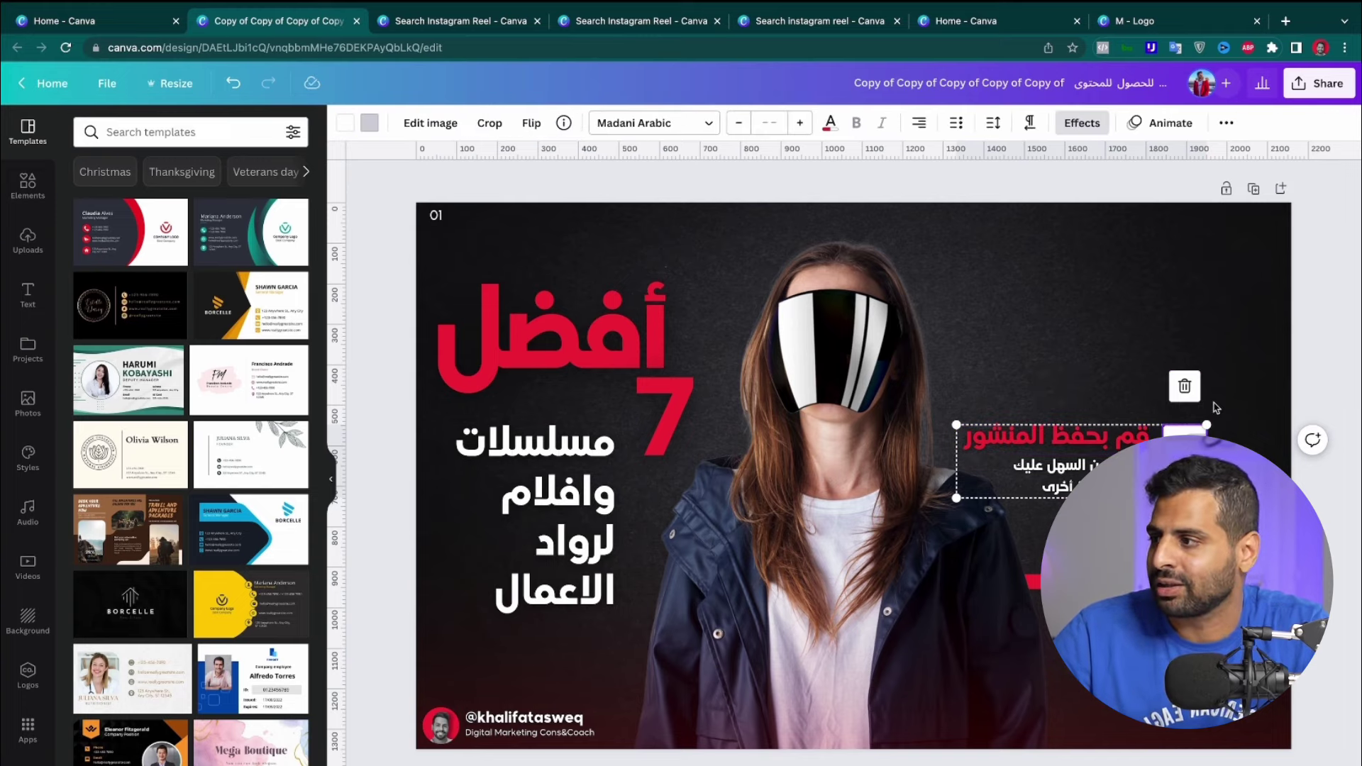
Search the elements library for "arrow" and look through the arrow graphics
{"action": "left_click", "coordinate": [27, 186]}
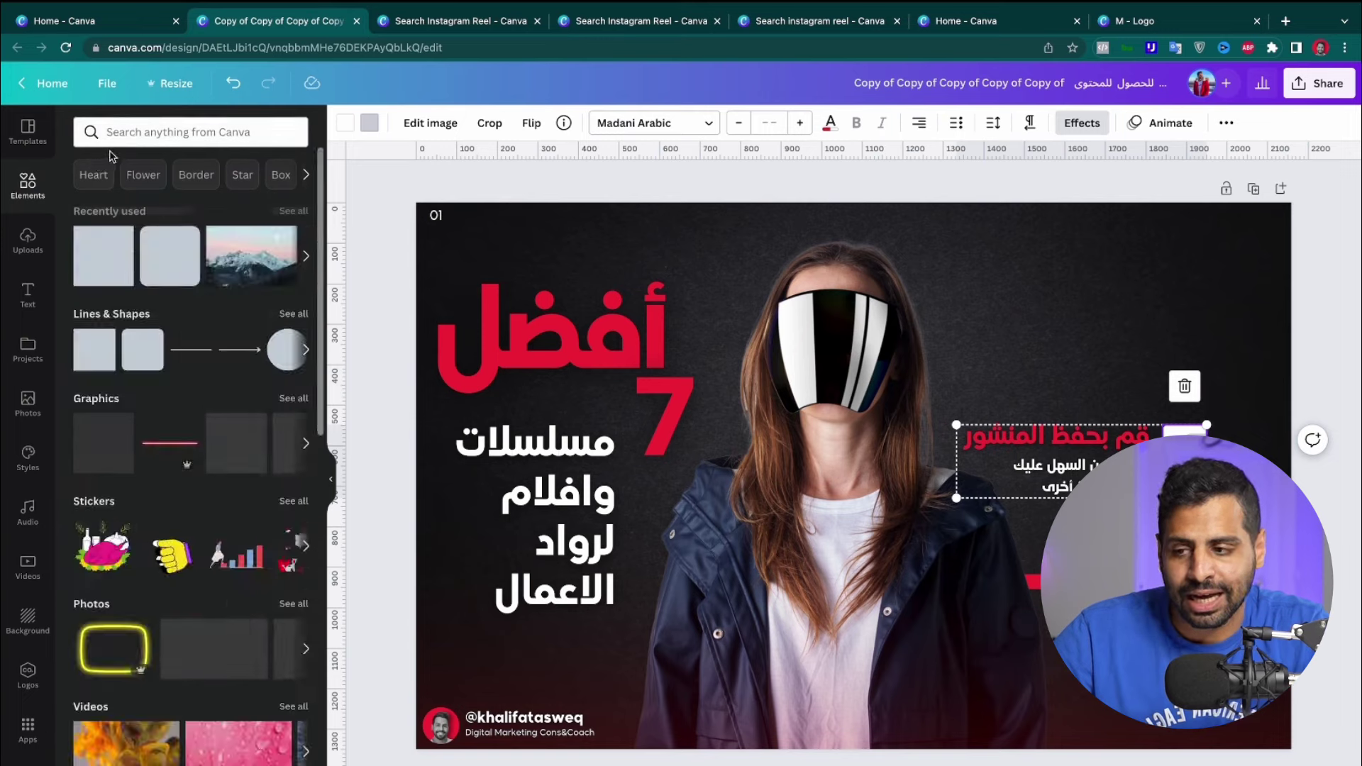
{"action": "left_click", "coordinate": [1116, 573]}
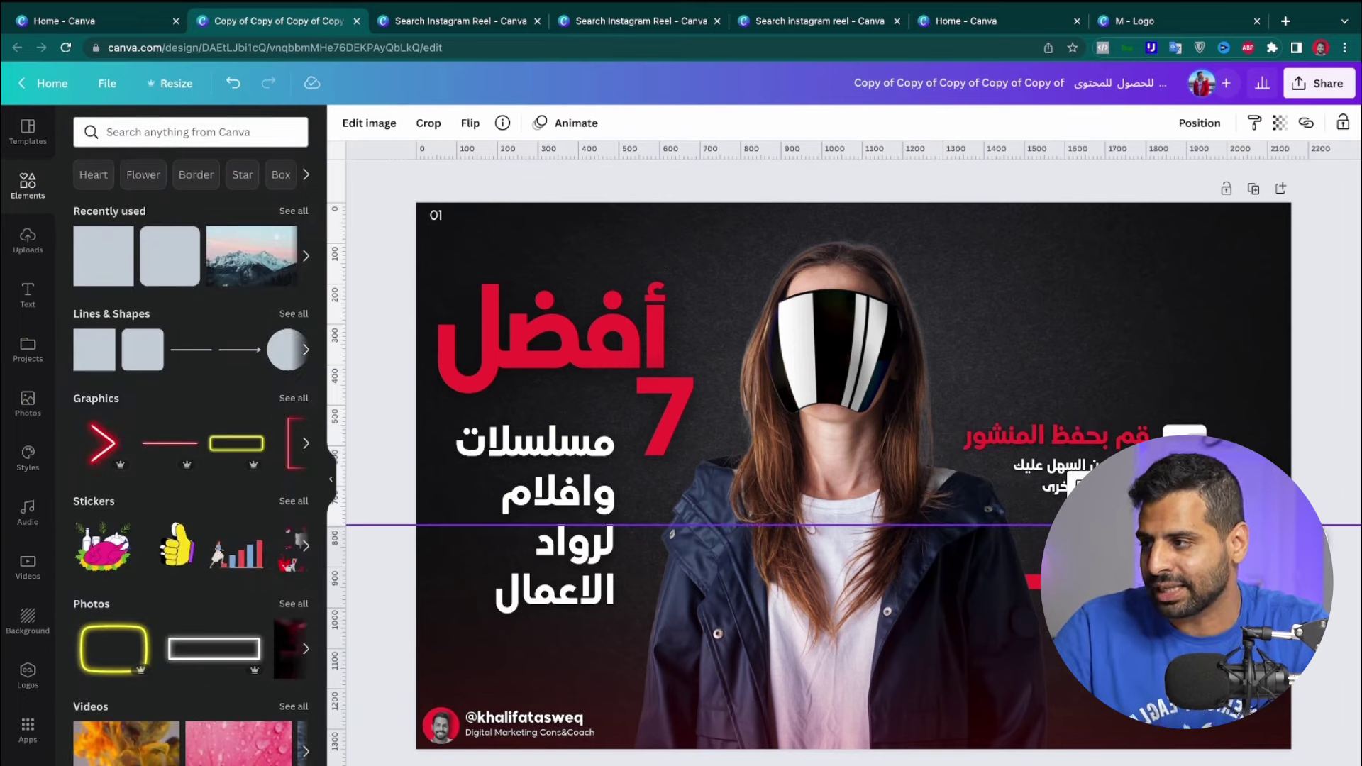
{"action": "left_click", "coordinate": [125, 135]}
{"action": "type", "text": "arrow"}
{"action": "key", "text": "Return"}
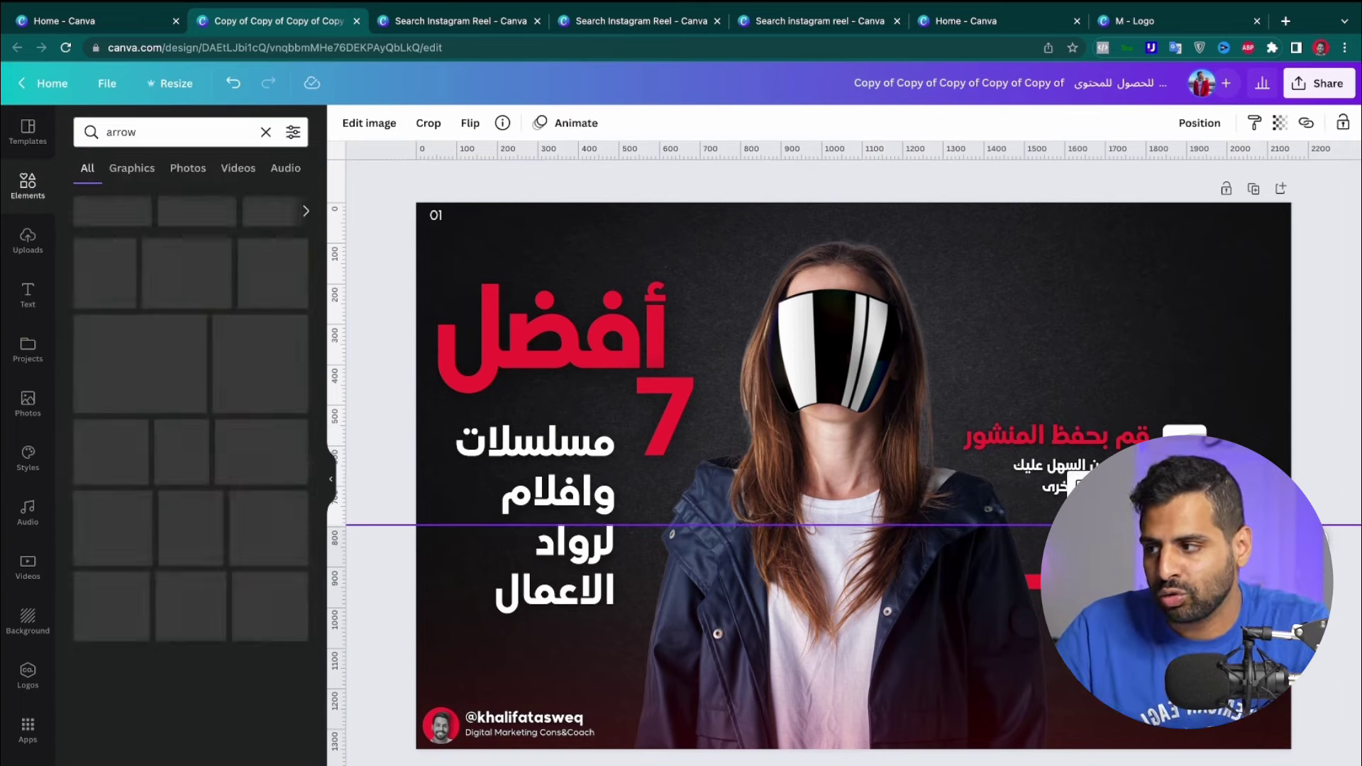
{"action": "scroll", "coordinate": [200, 543], "scroll_direction": "down", "scroll_amount": 5}
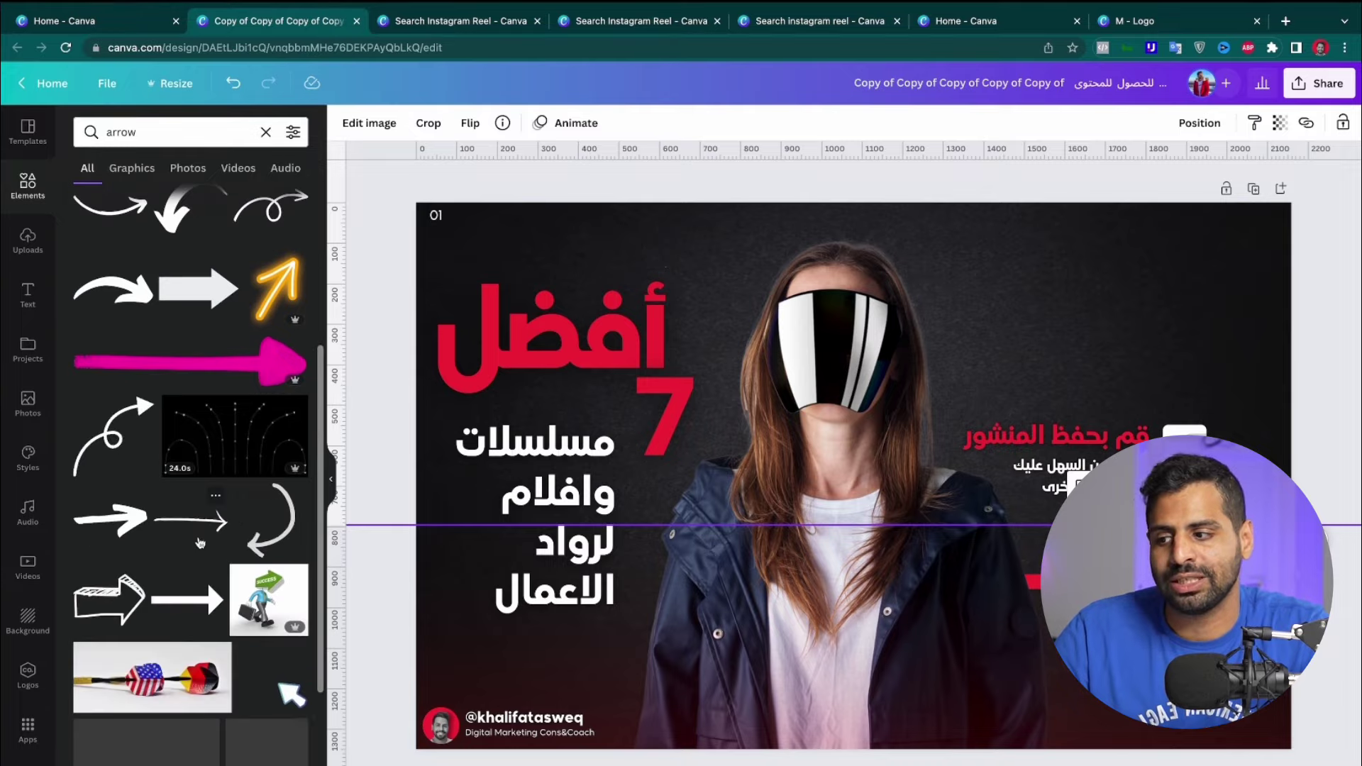
Move the red gradient overlay upward so it covers the lower half of the design
{"action": "left_click", "coordinate": [1097, 300]}
{"action": "left_click_drag", "start_coordinate": [1173, 693], "coordinate": [1027, 576]}
Search the elements library for "neon", limit the results to graphics, and browse them
{"action": "left_click", "coordinate": [27, 185]}
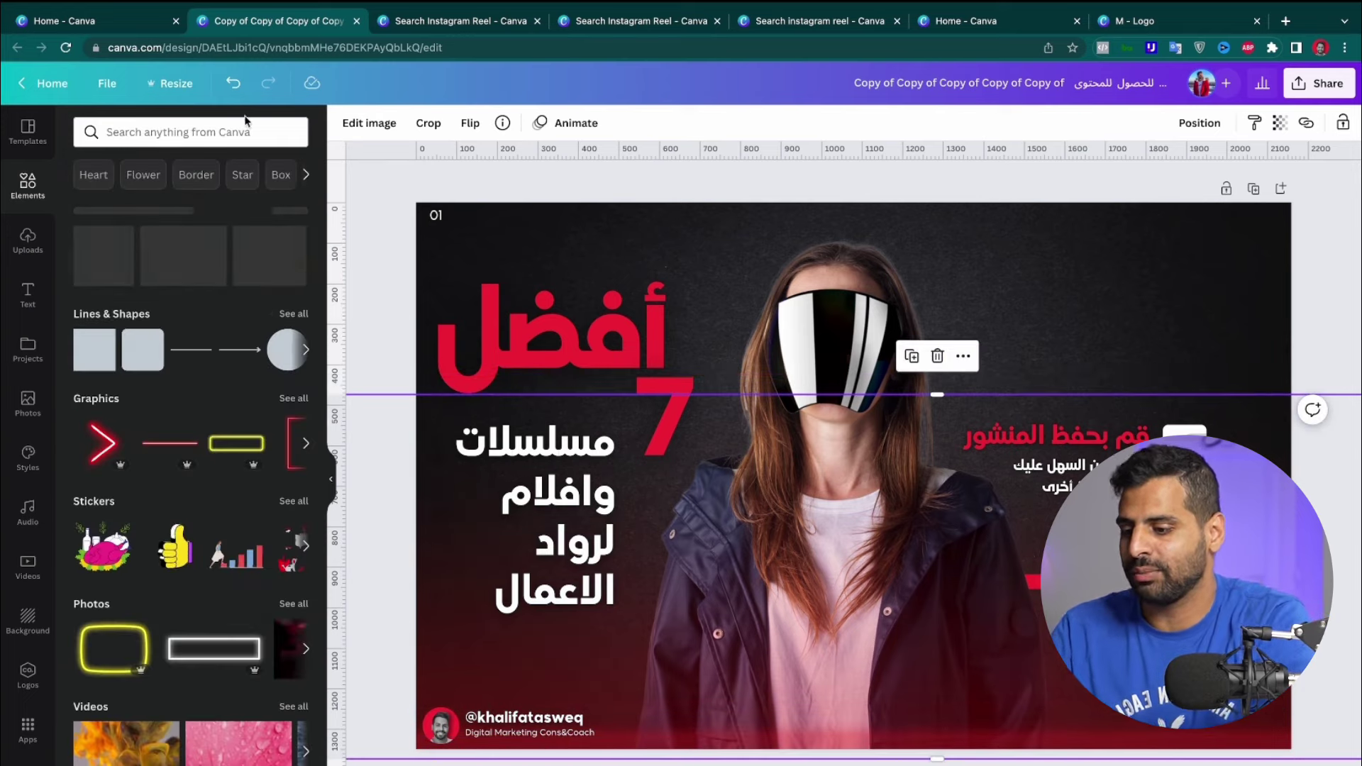
{"action": "left_click", "coordinate": [177, 132]}
{"action": "type", "text": "neon"}
{"action": "key", "text": "Return"}
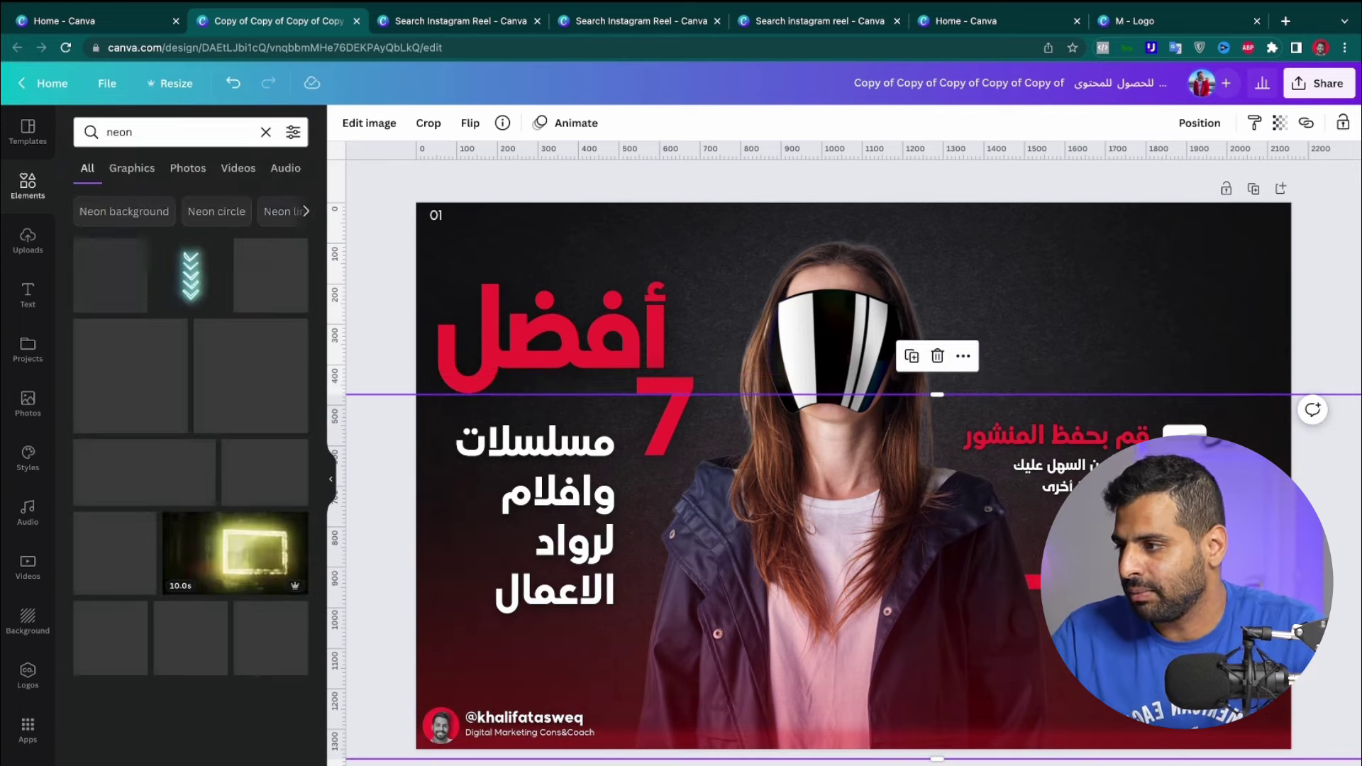
{"action": "left_click", "coordinate": [139, 169]}
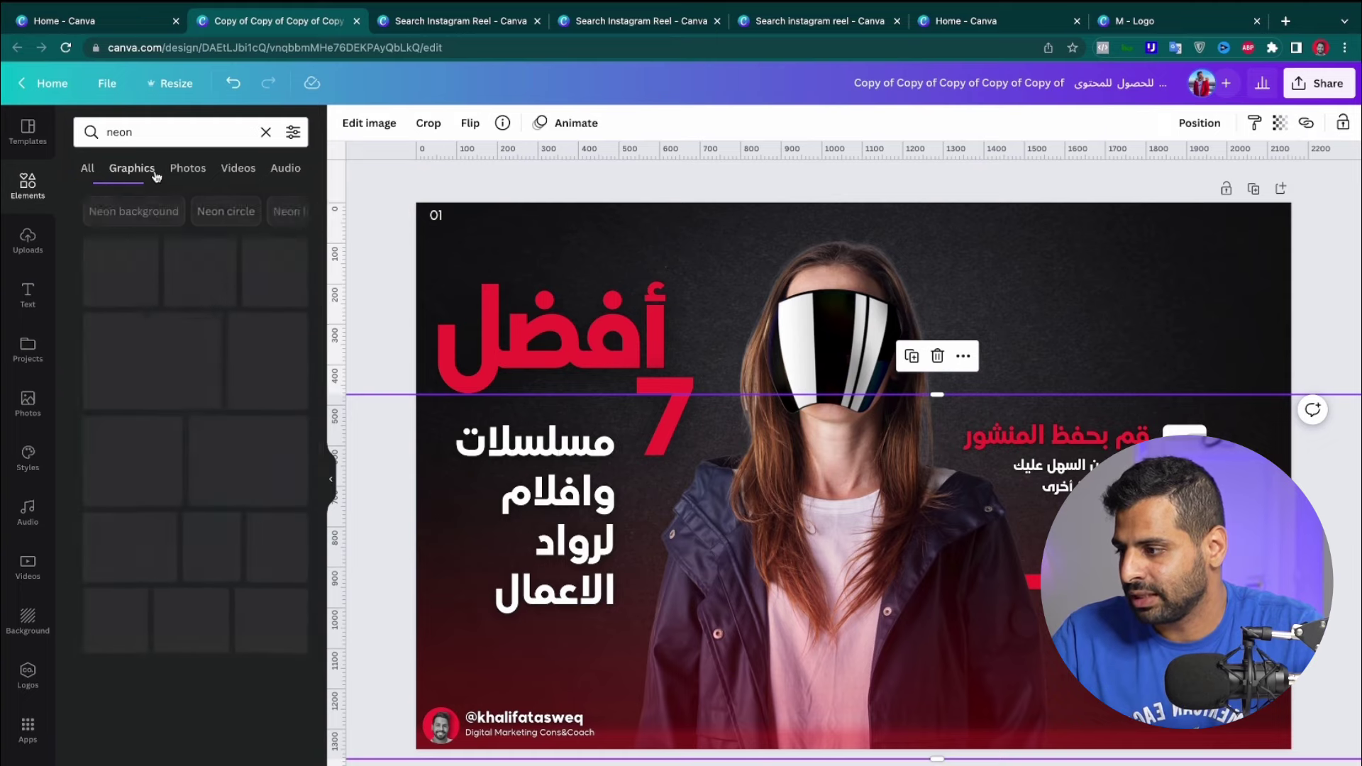
{"action": "scroll", "coordinate": [191, 426], "scroll_direction": "down", "scroll_amount": 5}
{"action": "scroll", "coordinate": [193, 454], "scroll_direction": "down", "scroll_amount": 10}
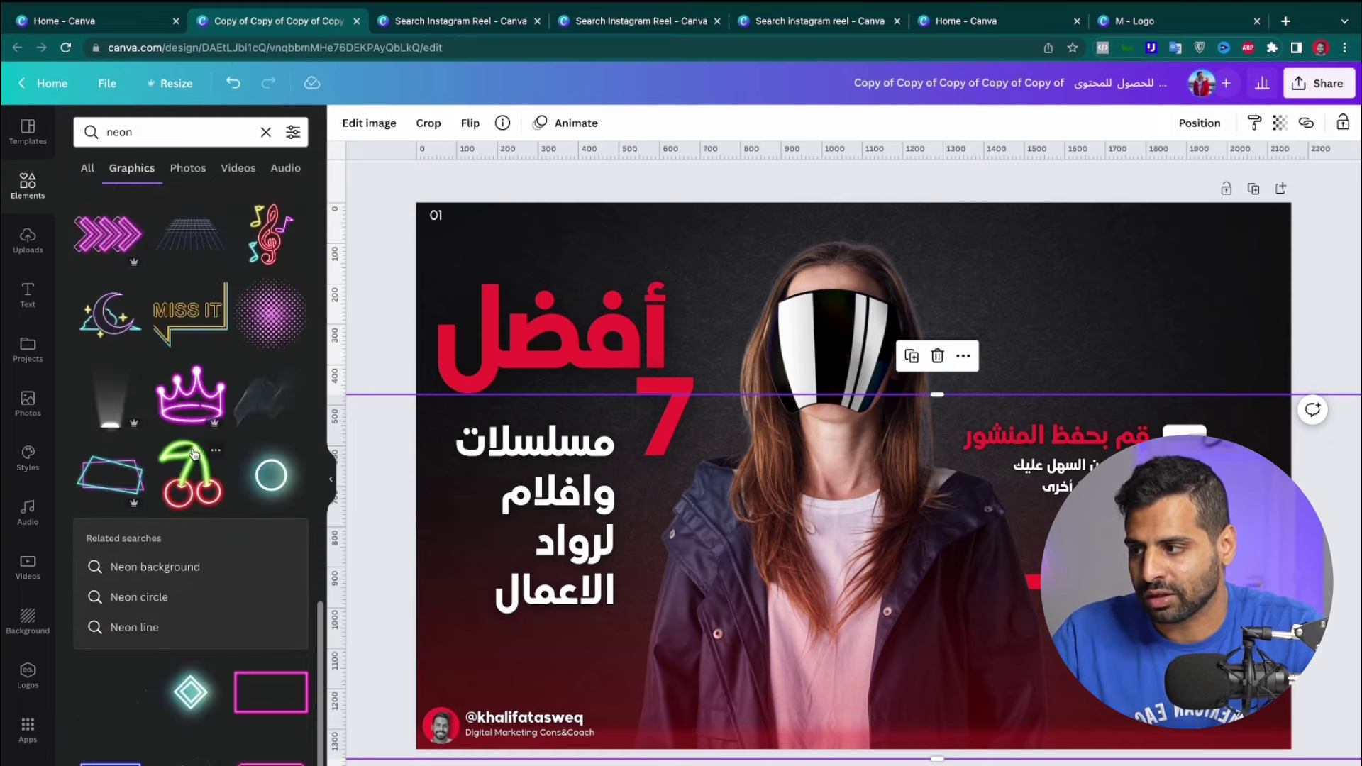
Try the white light beam graphic at the bottom of the design and over the white text, and delete it
{"action": "left_click", "coordinate": [85, 405]}
{"action": "left_click_drag", "start_coordinate": [844, 521], "coordinate": [826, 684]}
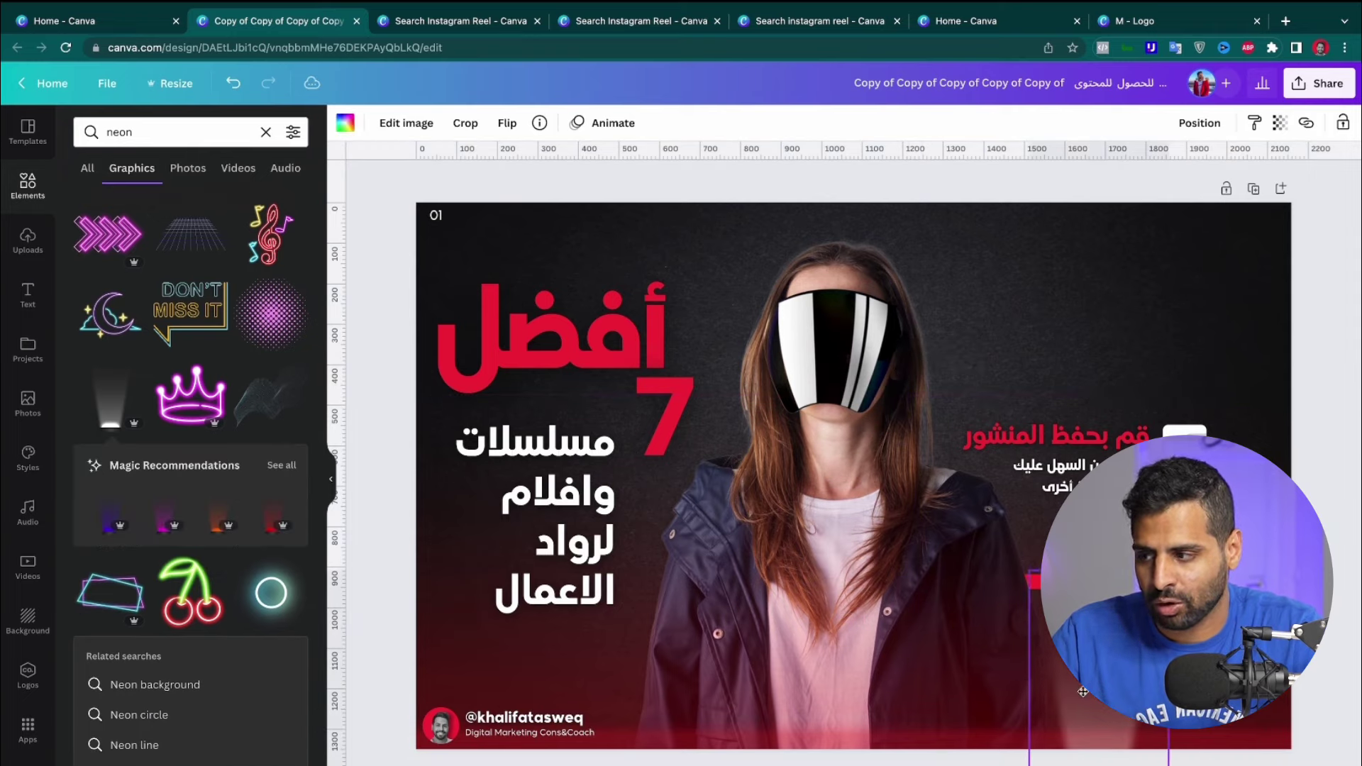
{"action": "left_click_drag", "start_coordinate": [538, 660], "coordinate": [523, 532]}
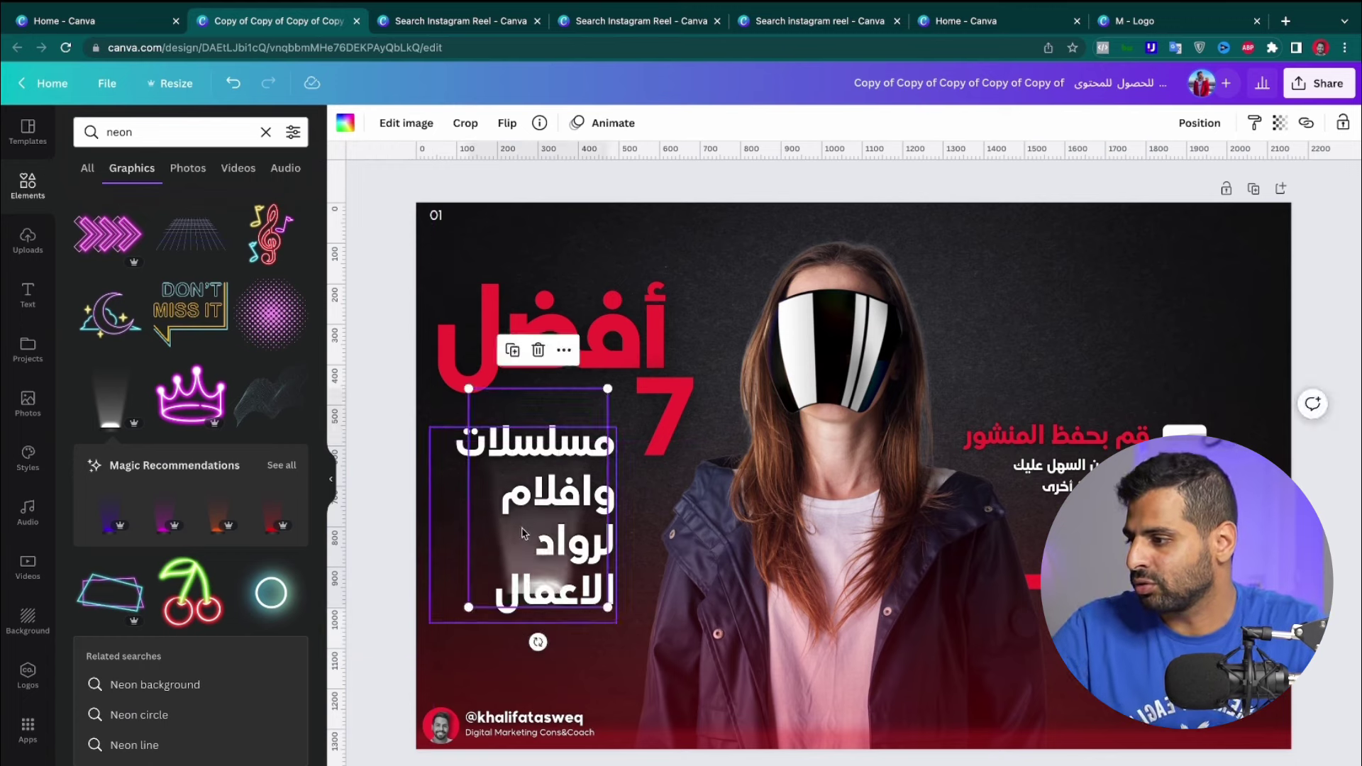
{"action": "key", "text": "Delete"}
Try the pink neon line graphic across the lower part of the design, and delete it
{"action": "scroll", "coordinate": [99, 504], "scroll_direction": "down", "scroll_amount": 3}
{"action": "scroll", "coordinate": [100, 504], "scroll_direction": "down", "scroll_amount": 5}
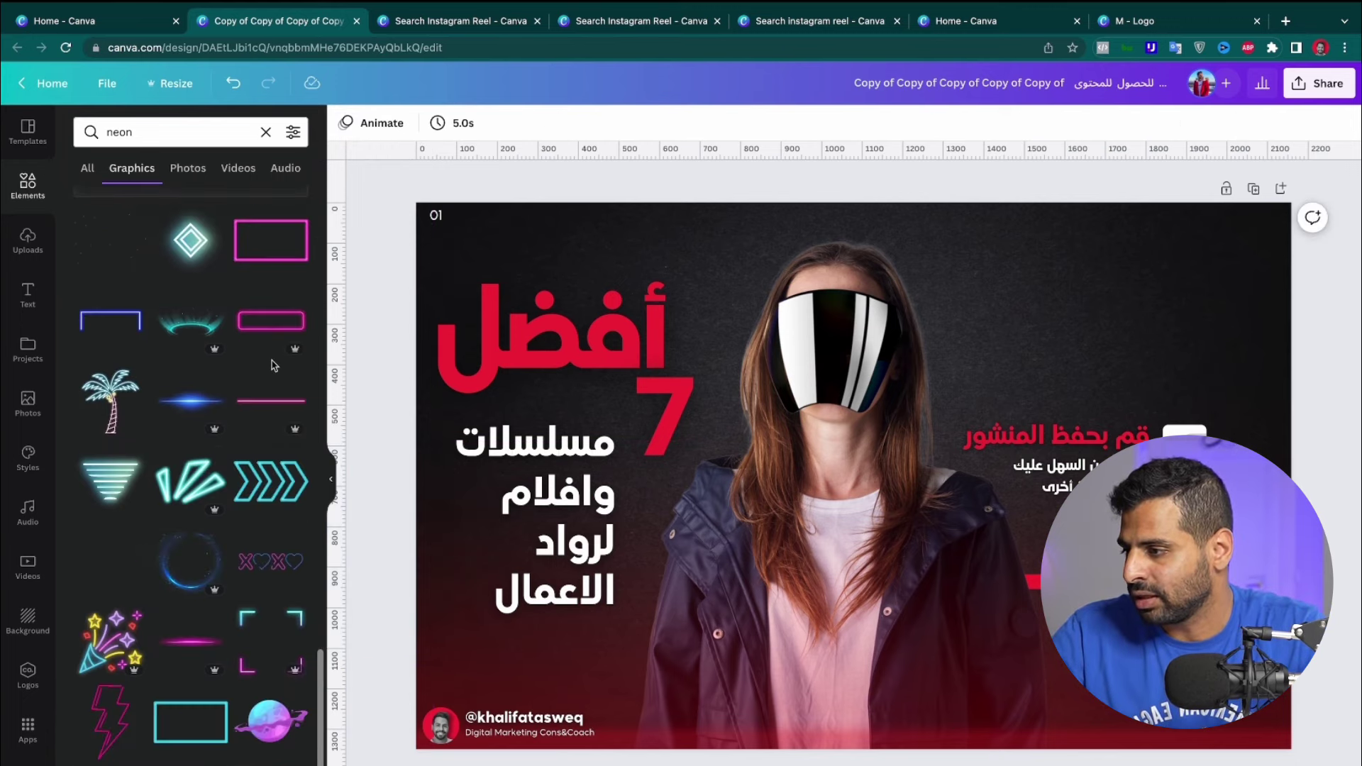
{"action": "left_click", "coordinate": [274, 401]}
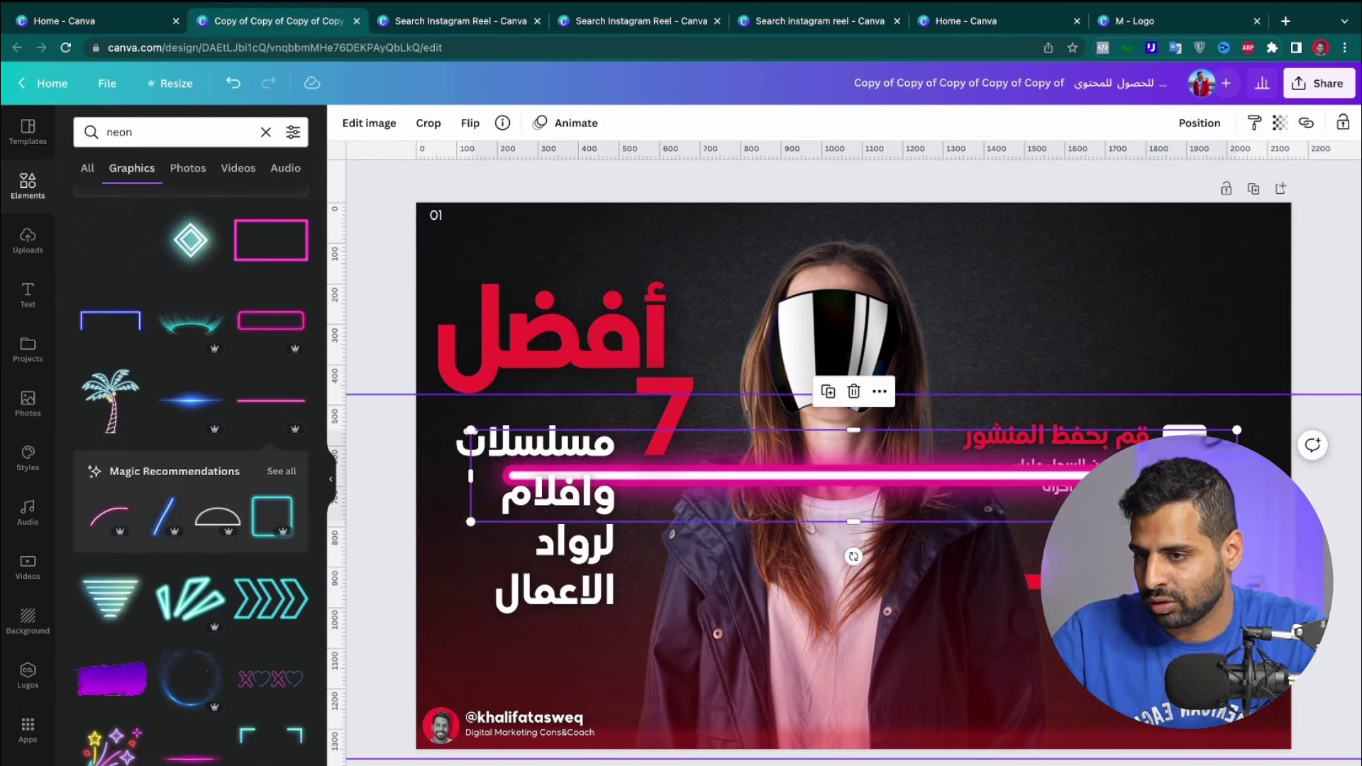
{"action": "left_click_drag", "start_coordinate": [1027, 490], "coordinate": [1027, 641]}
{"action": "key", "text": "Delete"}
Try the cyan neon rectangle frame over the lower part of the design, and delete it
{"action": "scroll", "coordinate": [129, 573], "scroll_direction": "down", "scroll_amount": 7}
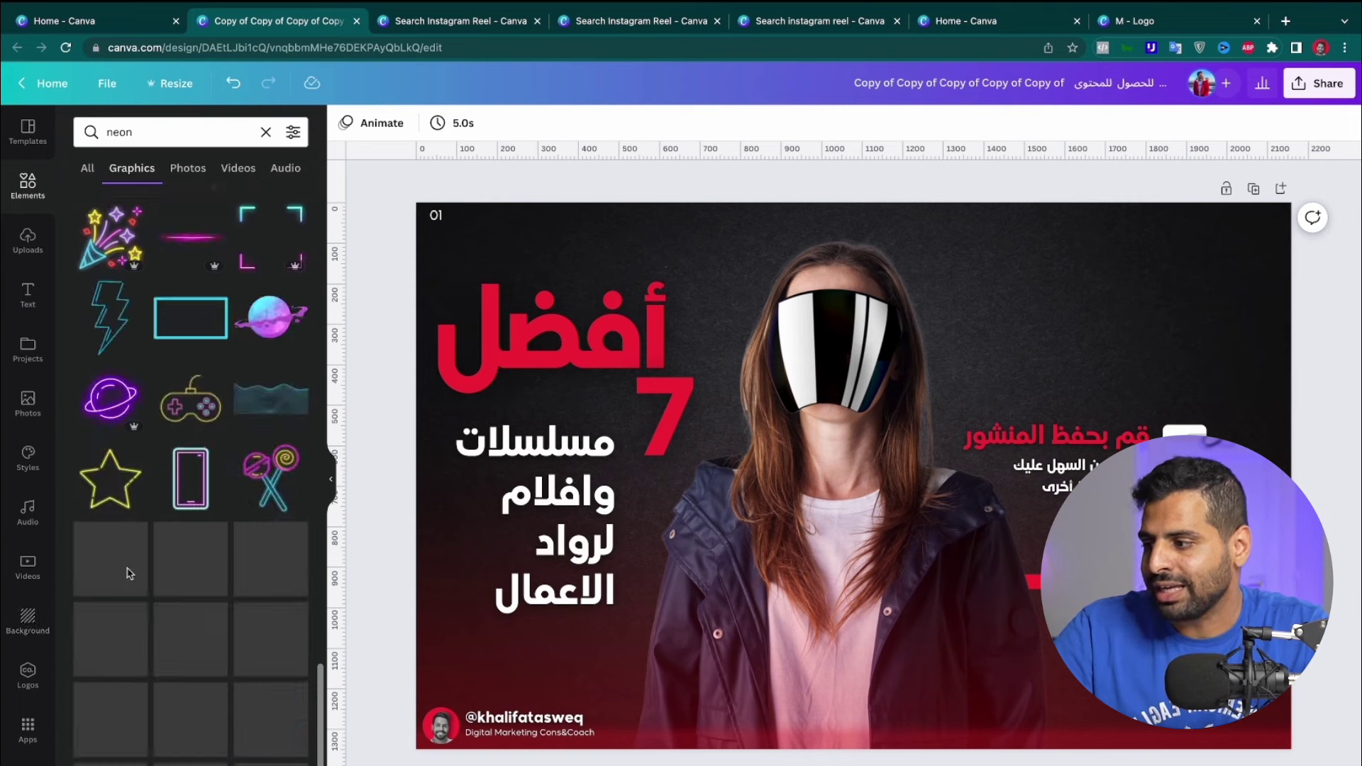
{"action": "left_click", "coordinate": [183, 329]}
{"action": "left_click_drag", "start_coordinate": [986, 305], "coordinate": [962, 537]}
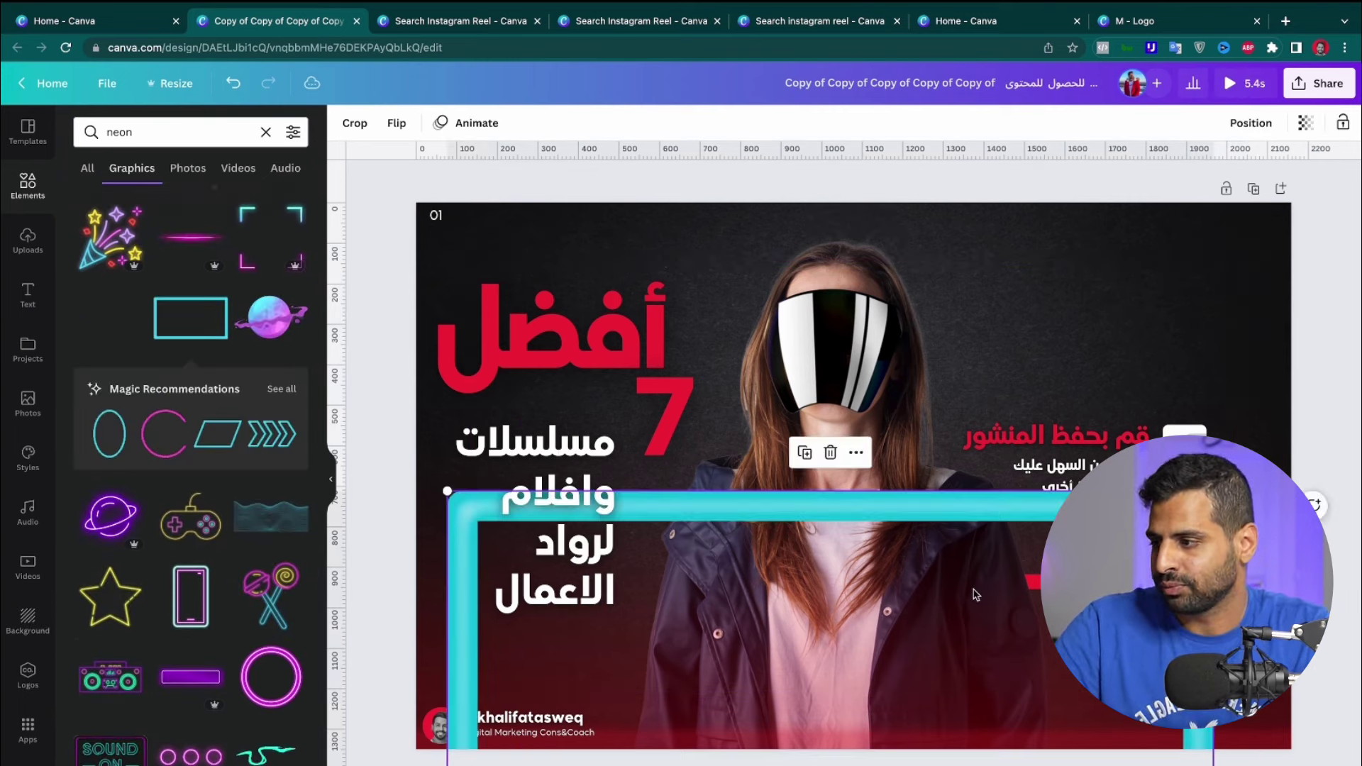
{"action": "key", "text": "Delete"}
Add the cyan neon light beam graphic and place it at the bottom edge of the design over the woman's jacket
{"action": "scroll", "coordinate": [162, 434], "scroll_direction": "down", "scroll_amount": 5}
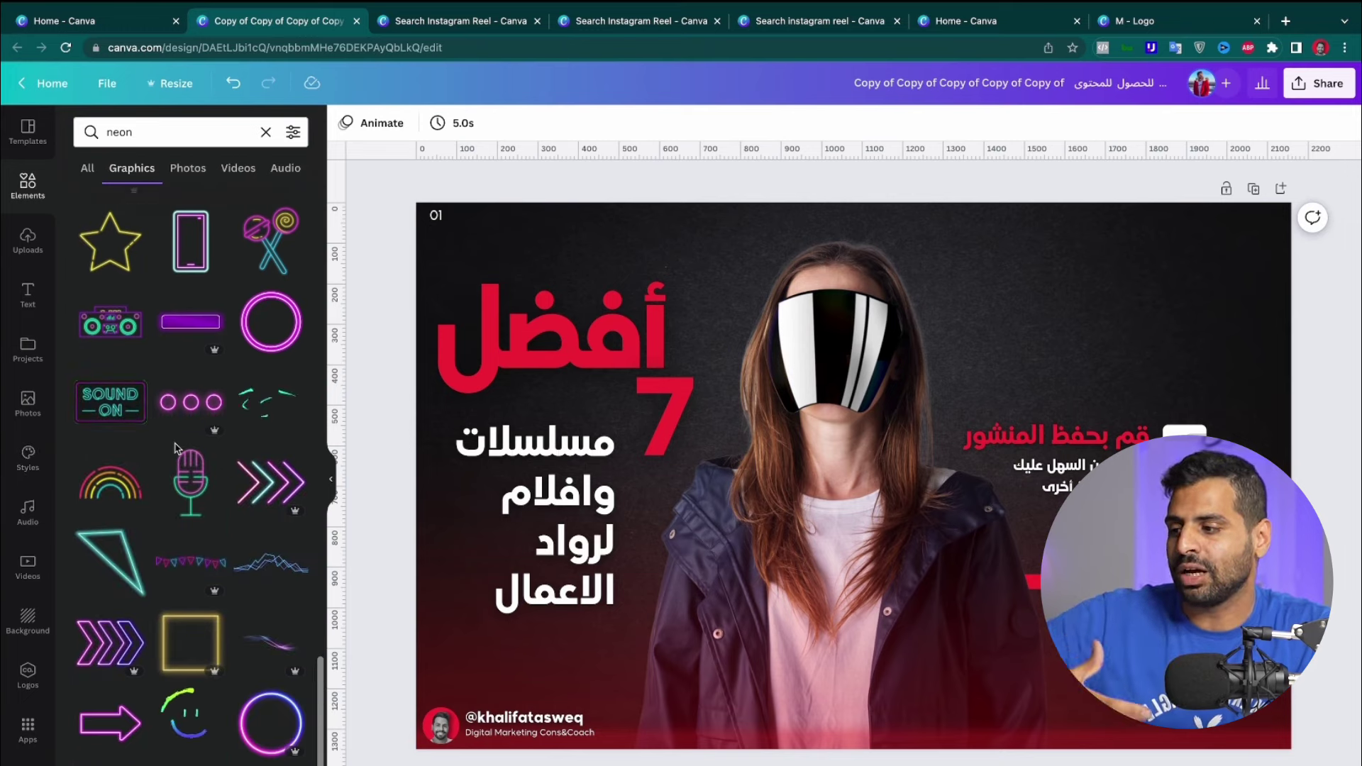
{"action": "scroll", "coordinate": [174, 449], "scroll_direction": "down", "scroll_amount": 8}
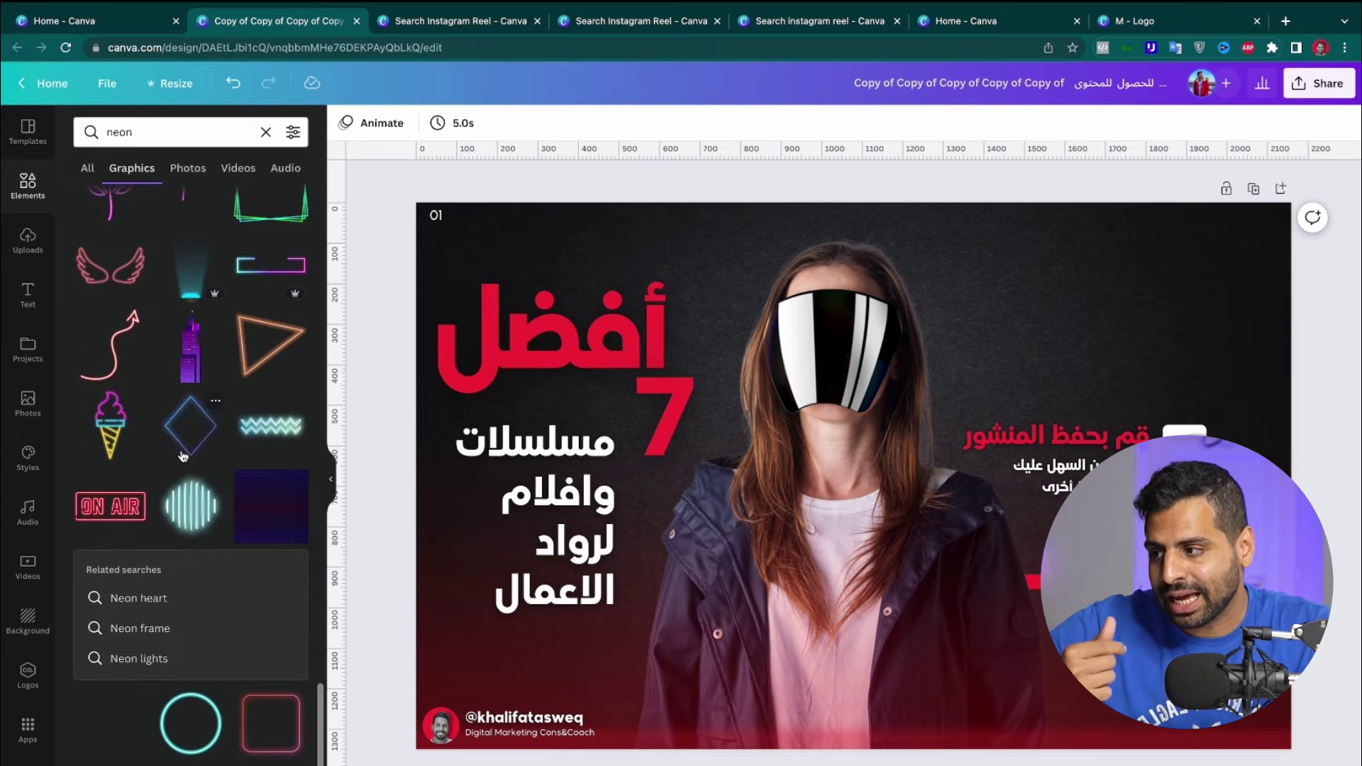
{"action": "left_click", "coordinate": [205, 291]}
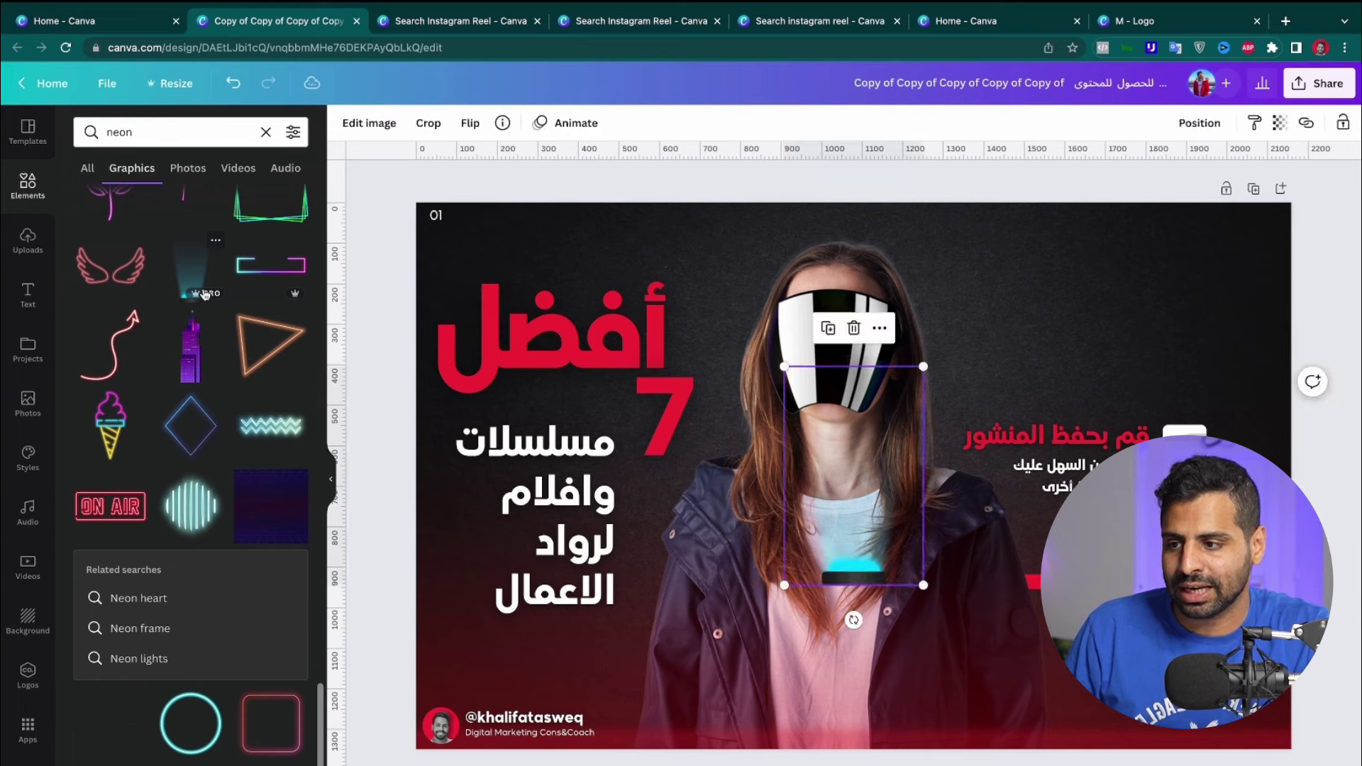
{"action": "left_click_drag", "start_coordinate": [841, 550], "coordinate": [879, 737]}
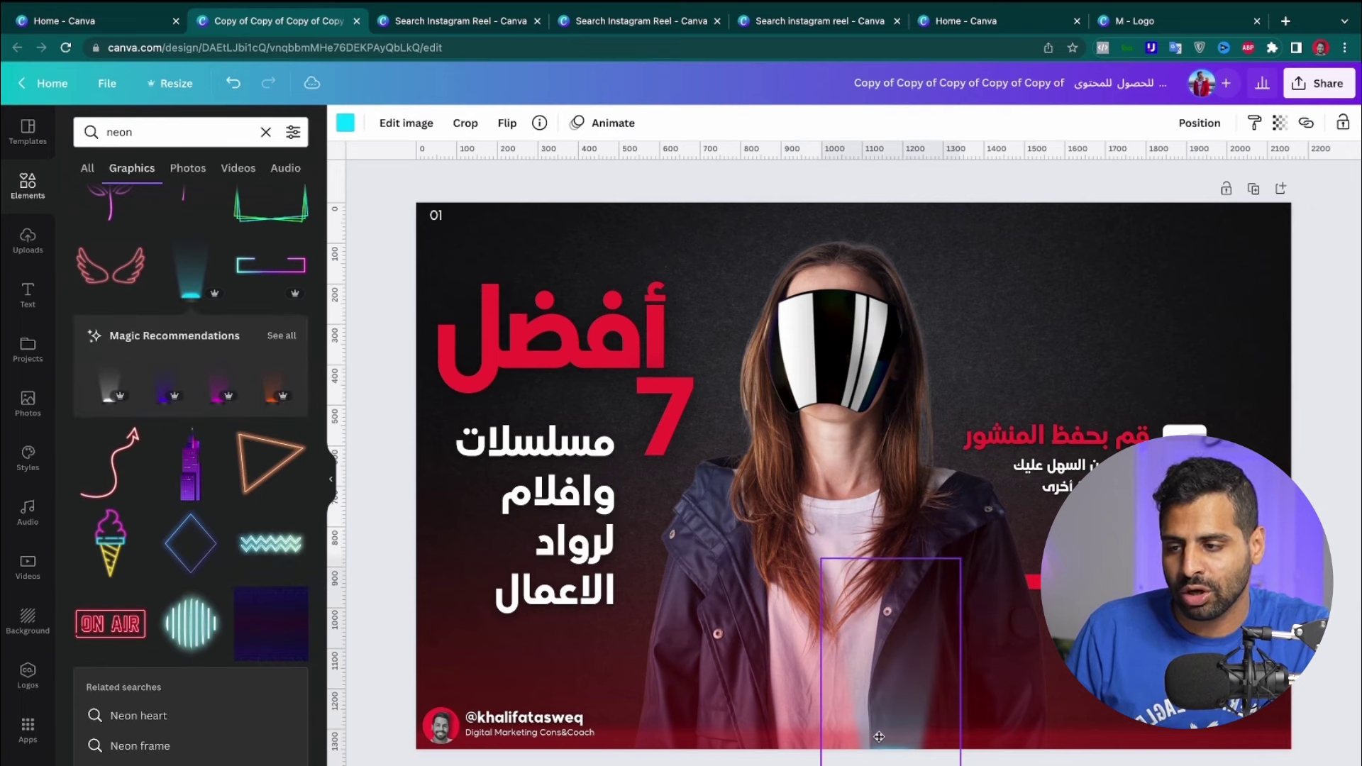
Delete the red gradient overlay, and centre and enlarge the cyan light beam so its glow covers the woman's torso
{"action": "left_click", "coordinate": [882, 737]}
{"action": "key", "text": "Delete"}
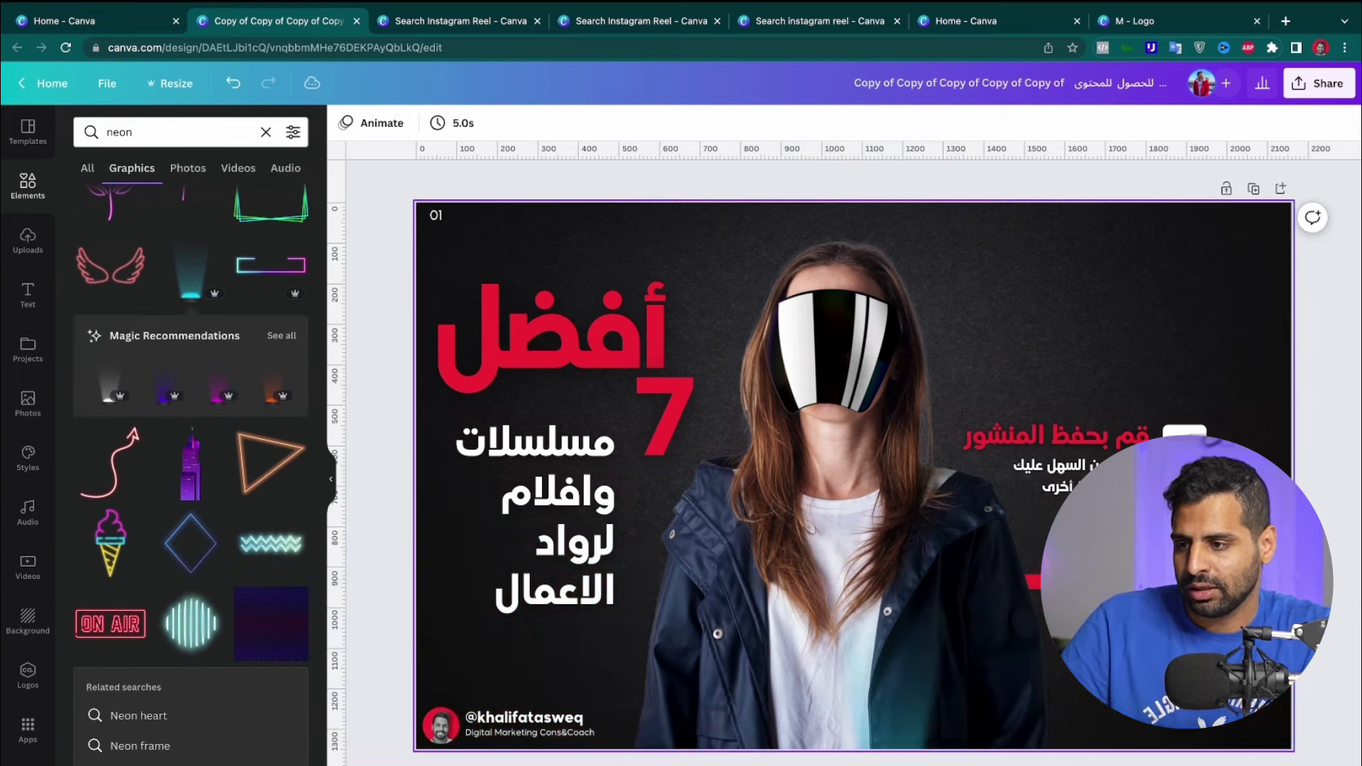
{"action": "left_click_drag", "start_coordinate": [900, 674], "coordinate": [859, 490]}
{"action": "left_click_drag", "start_coordinate": [829, 676], "coordinate": [828, 678]}
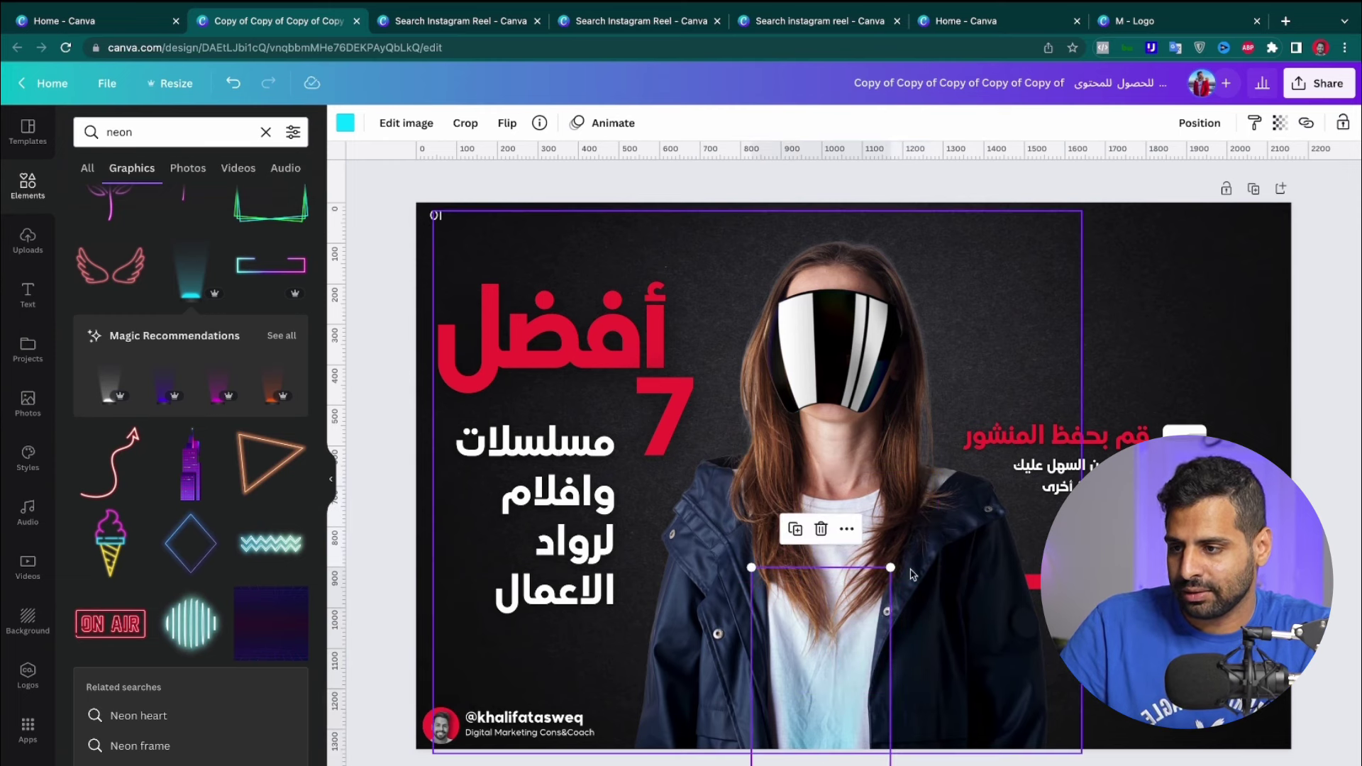
{"action": "left_click_drag", "start_coordinate": [1084, 549], "coordinate": [923, 564]}
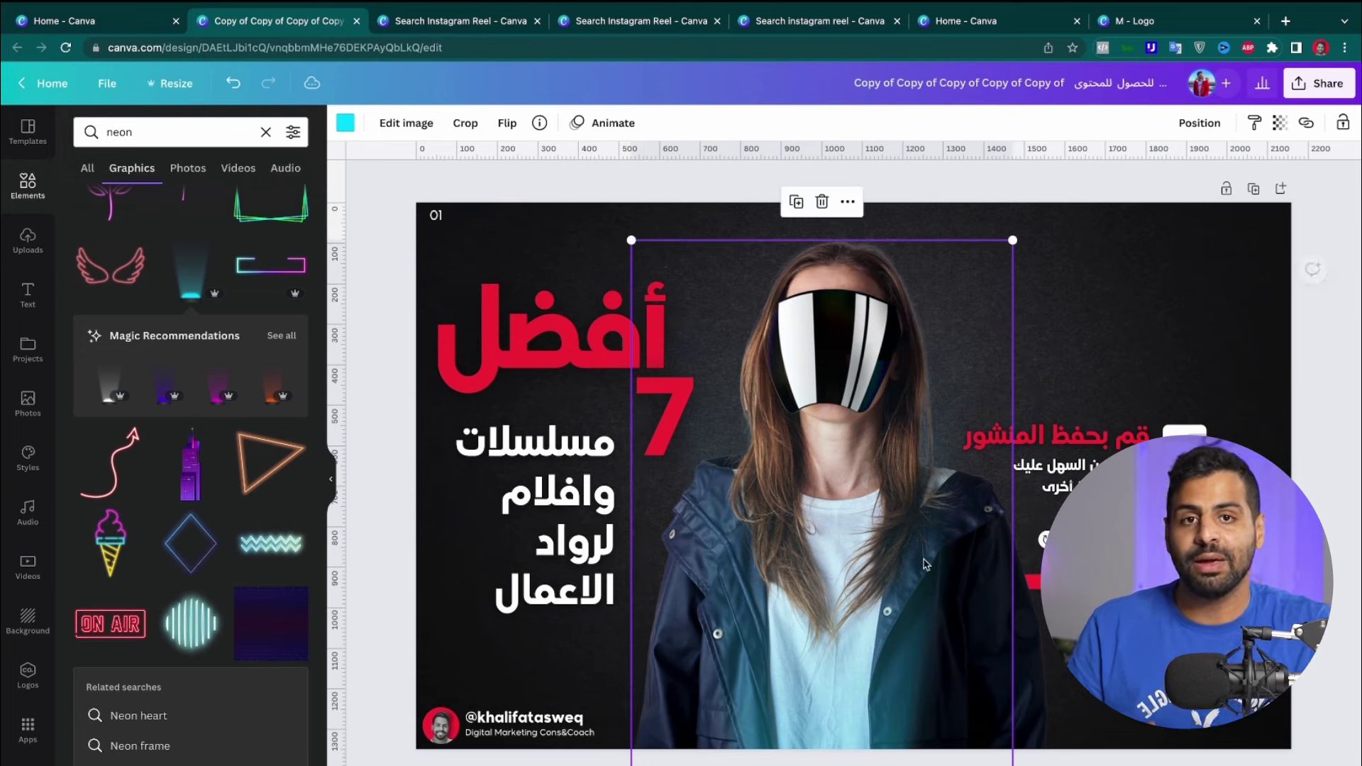
{"action": "left_click", "coordinate": [1218, 361]}
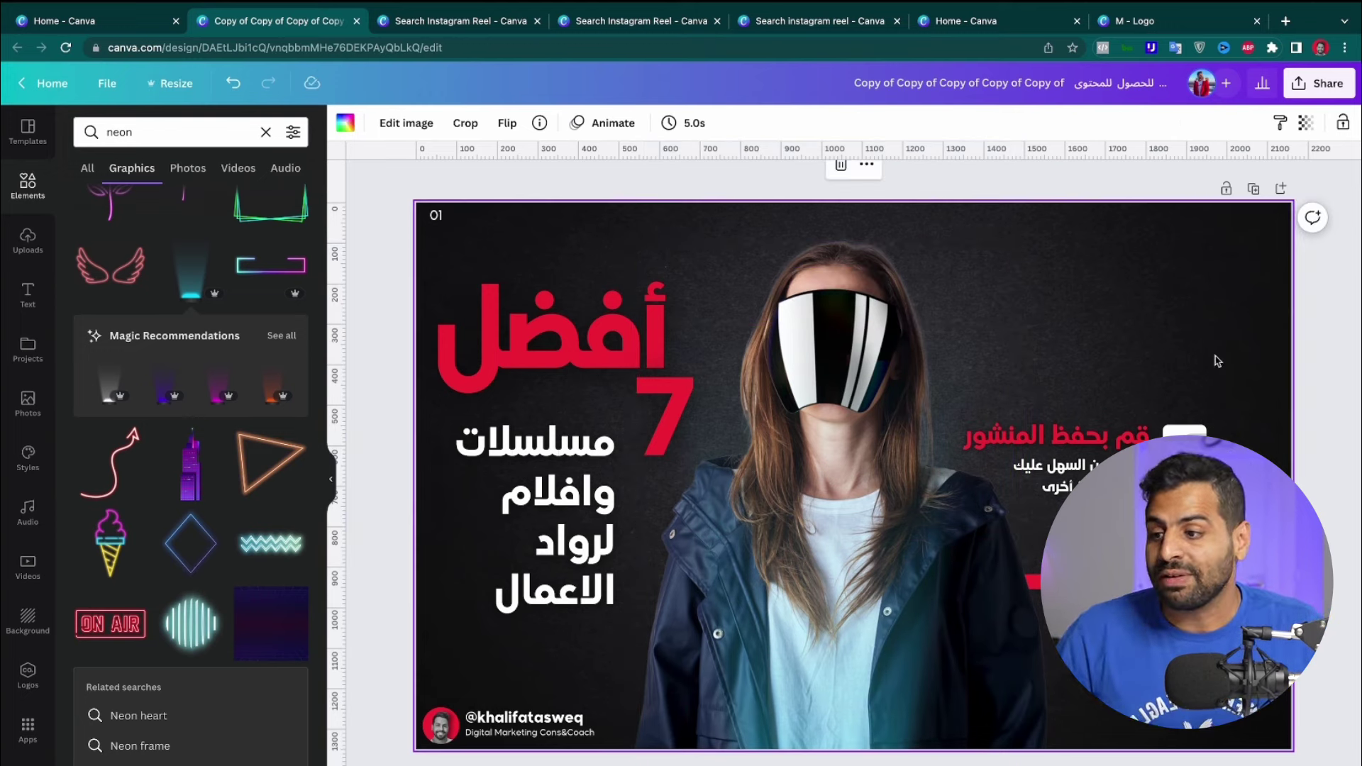